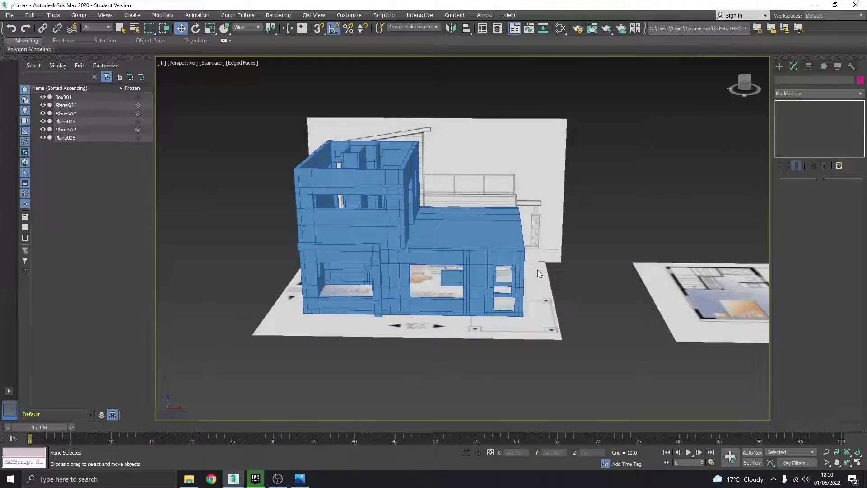
{"action": "middle_click_drag", "start_coordinate": [420, 307], "coordinate": [435, 276], "text": "alt"}
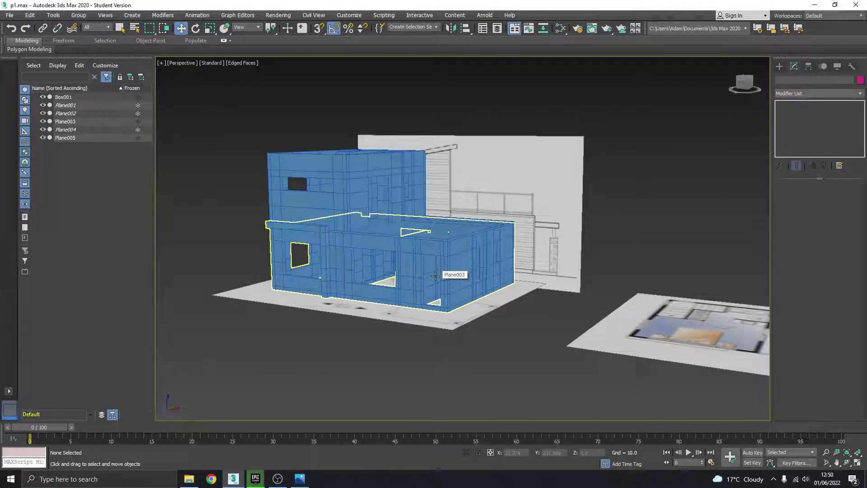
{"action": "middle_click_drag", "start_coordinate": [343, 214], "coordinate": [425, 197], "text": "alt"}
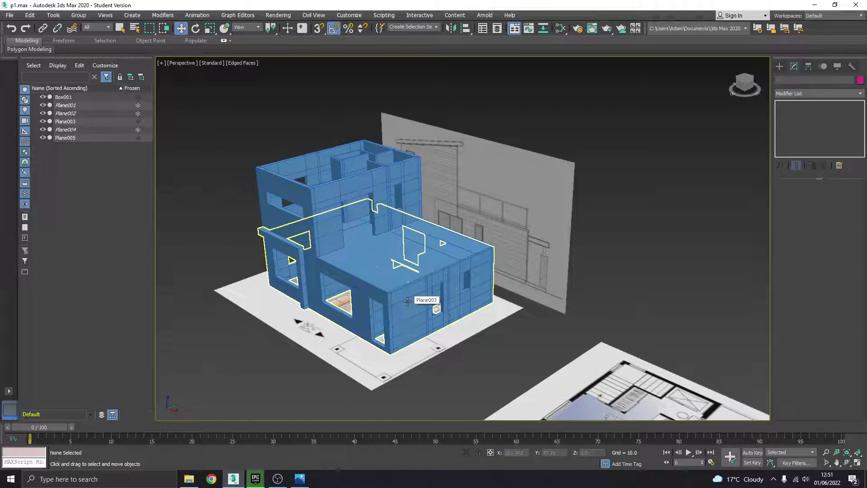
{"action": "middle_click_drag", "start_coordinate": [407, 301], "coordinate": [399, 267], "text": "alt"}
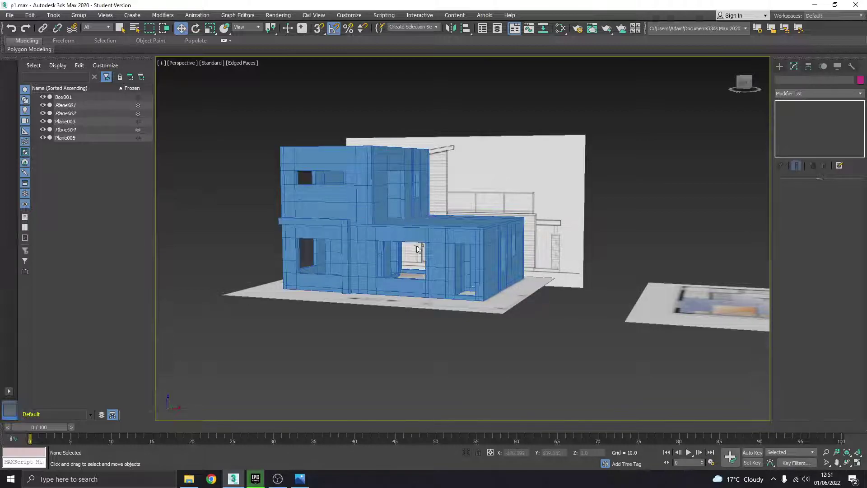
{"action": "middle_click_drag", "start_coordinate": [416, 248], "coordinate": [392, 191], "text": "alt"}
{"action": "middle_click_drag", "start_coordinate": [398, 280], "coordinate": [863, 439], "text": "alt"}
QuickSlice the upper-floor walls in the front view along the underside of the elevation drawing's sloping roof.
{"action": "left_click", "coordinate": [857, 463]}
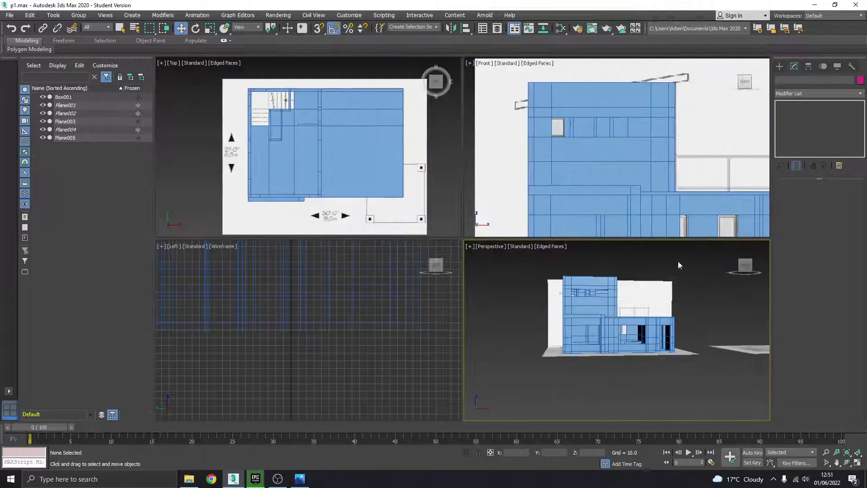
{"action": "middle_click_drag", "start_coordinate": [567, 159], "coordinate": [521, 197]}
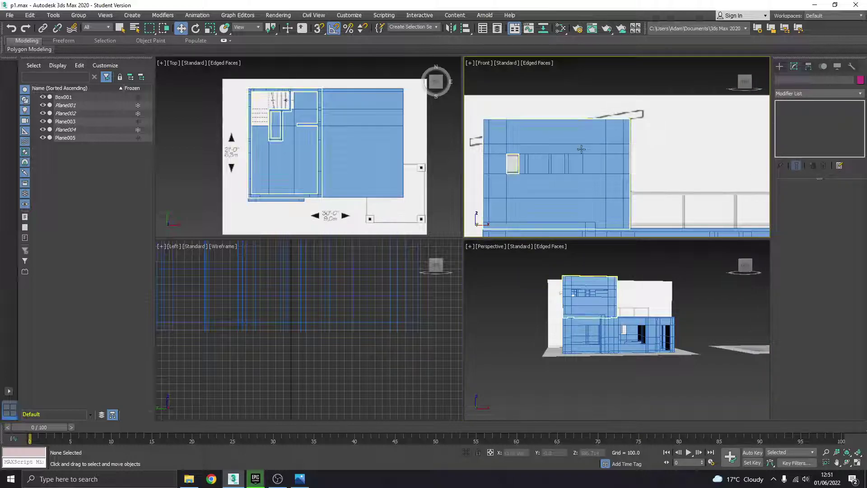
{"action": "middle_click_drag", "start_coordinate": [563, 145], "coordinate": [584, 152]}
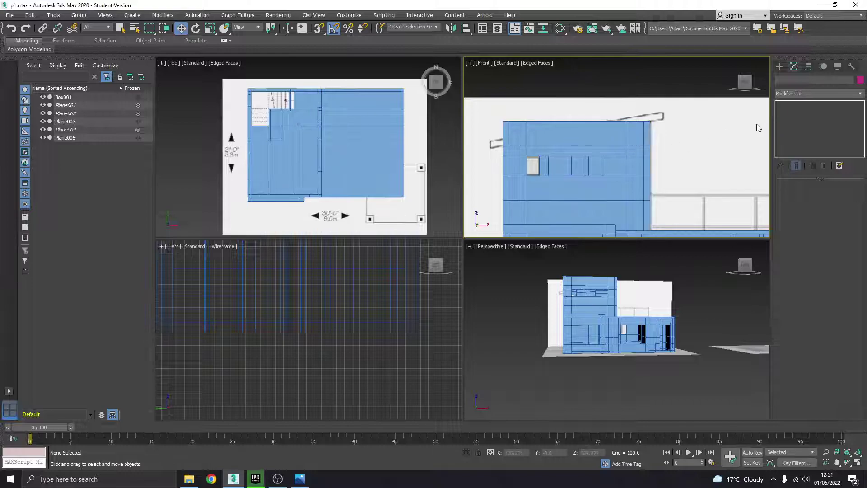
{"action": "left_click", "coordinate": [625, 190]}
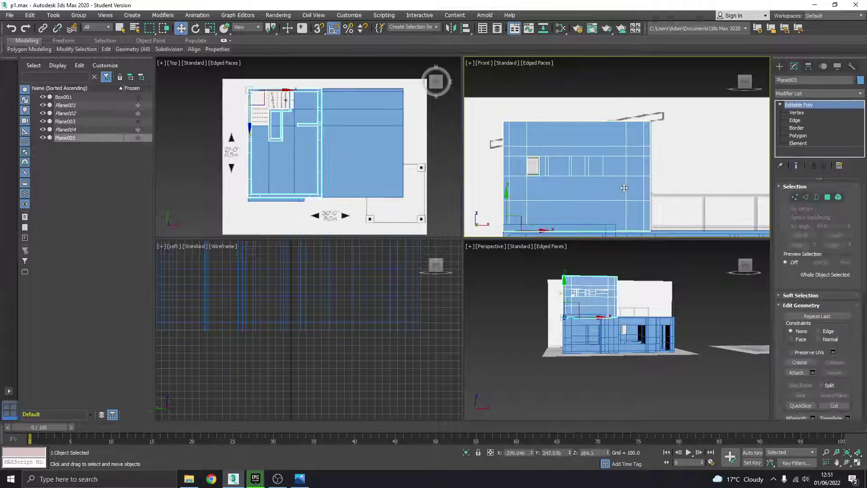
{"action": "middle_click_drag", "start_coordinate": [604, 158], "coordinate": [626, 158]}
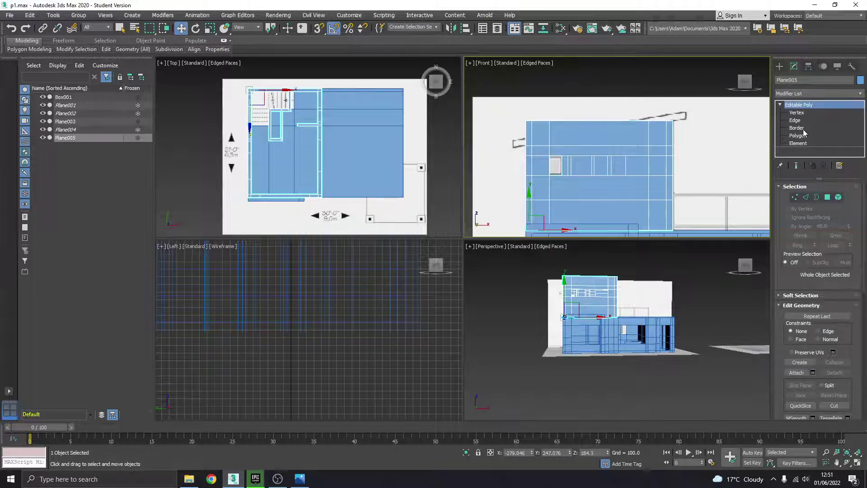
{"action": "scroll", "coordinate": [826, 378], "scroll_direction": "down", "scroll_amount": 2}
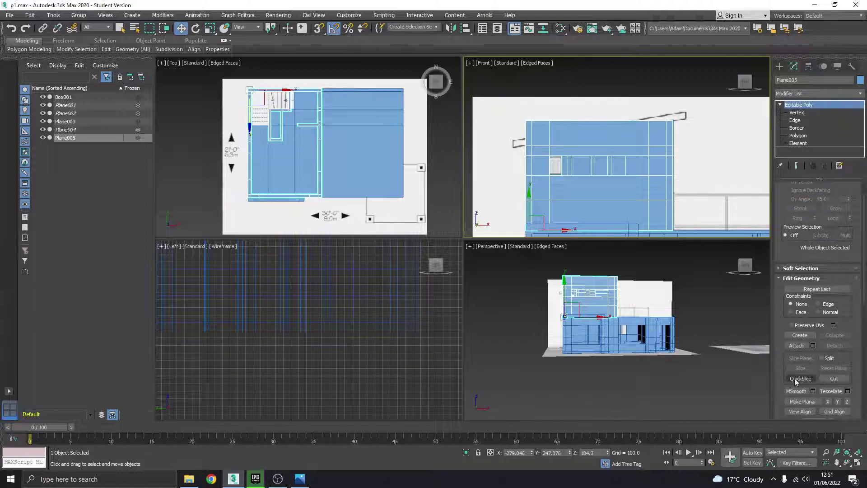
{"action": "left_click", "coordinate": [797, 379]}
{"action": "middle_click_drag", "start_coordinate": [592, 201], "coordinate": [600, 203]}
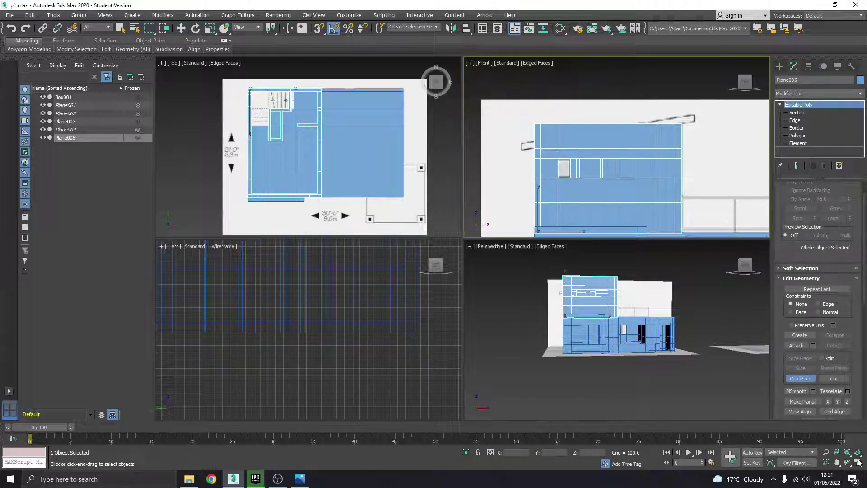
{"action": "key", "text": "alt+w"}
{"action": "middle_click_drag", "start_coordinate": [399, 252], "coordinate": [436, 247]}
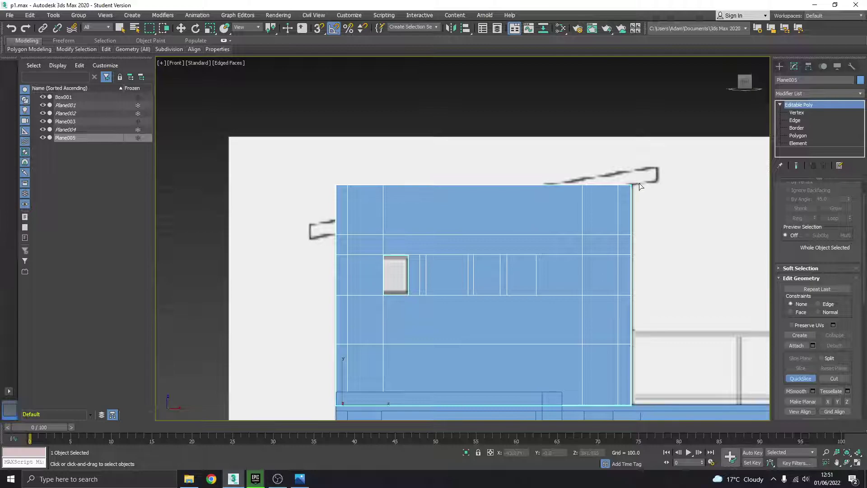
{"action": "scroll", "coordinate": [640, 182], "scroll_direction": "up", "scroll_amount": 2}
{"action": "middle_click_drag", "start_coordinate": [640, 183], "coordinate": [667, 183]}
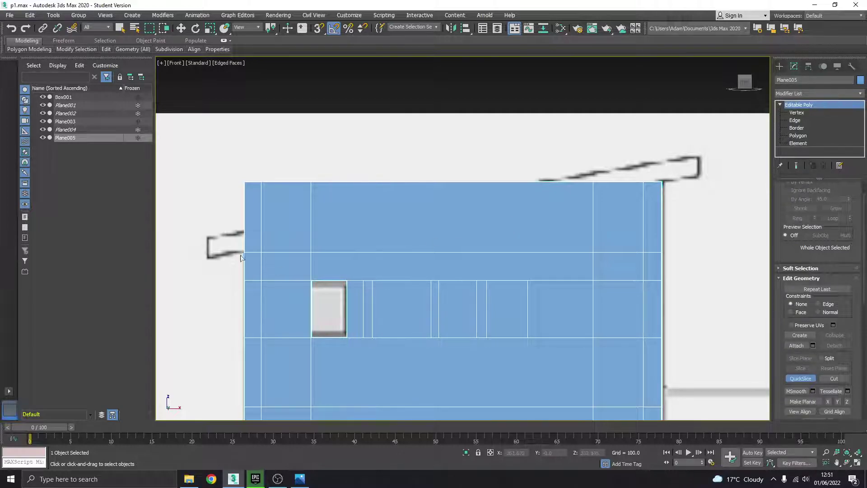
{"action": "left_click", "coordinate": [664, 183]}
{"action": "left_click", "coordinate": [200, 262]}
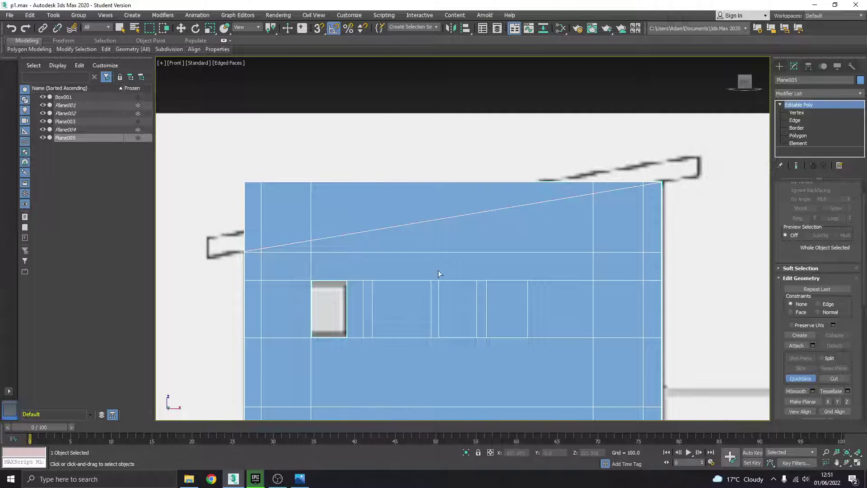
{"action": "left_click", "coordinate": [798, 378]}
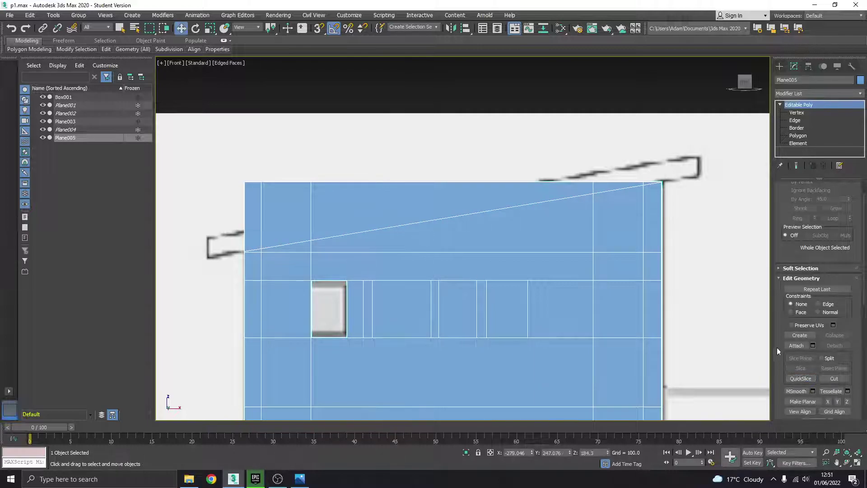
Delete the upper-floor wall polygons above the diagonal slice along its low end and middle.
{"action": "left_click", "coordinate": [798, 135]}
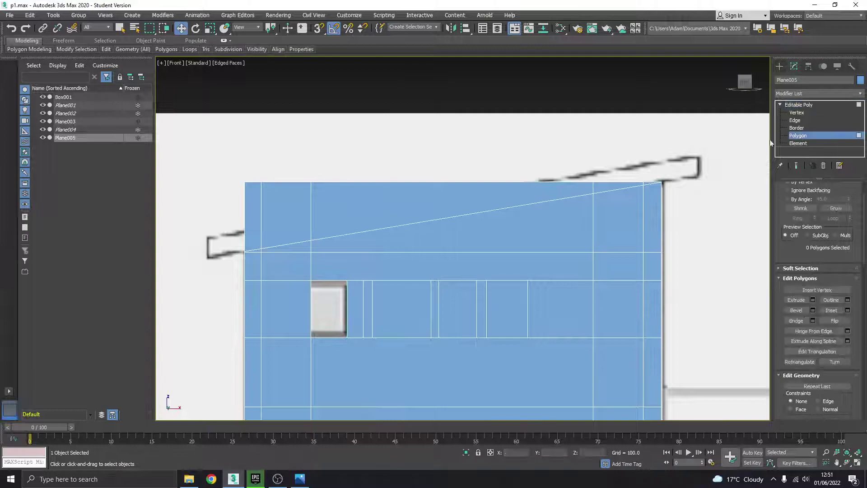
{"action": "left_click_drag", "start_coordinate": [327, 206], "coordinate": [394, 201]}
{"action": "key", "text": "Delete"}
{"action": "key", "text": "Delete"}
{"action": "left_click_drag", "start_coordinate": [349, 160], "coordinate": [472, 194]}
{"action": "key", "text": "Delete"}
{"action": "key", "text": "Delete"}
{"action": "left_click_drag", "start_coordinate": [472, 160], "coordinate": [541, 190]}
{"action": "key", "text": "Delete"}
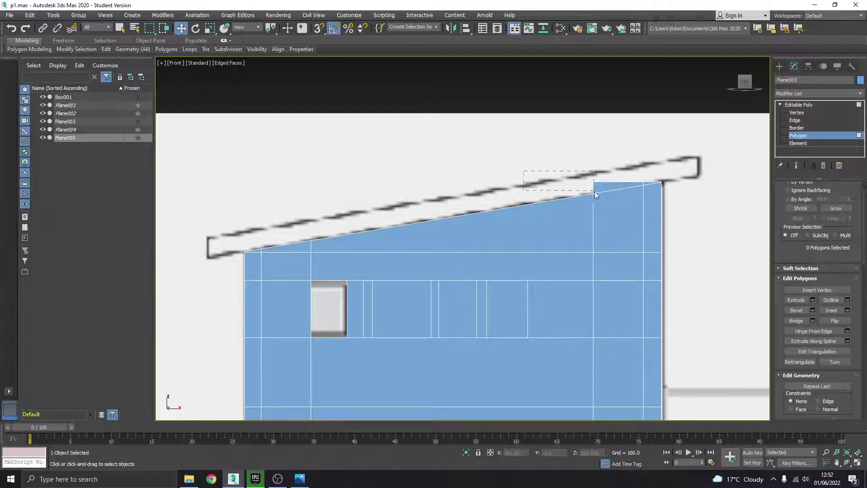
Delete the remaining small polygons above the diagonal slice at the wall's high corner.
{"action": "scroll", "coordinate": [545, 206], "scroll_direction": "up", "scroll_amount": 2}
{"action": "scroll", "coordinate": [545, 206], "scroll_direction": "up", "scroll_amount": 2}
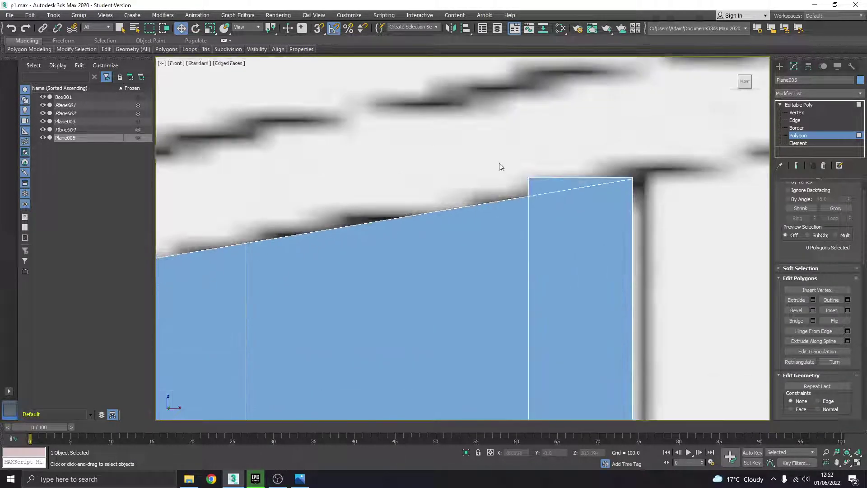
{"action": "left_click_drag", "start_coordinate": [501, 167], "coordinate": [549, 192]}
{"action": "key", "text": "Delete"}
{"action": "scroll", "coordinate": [603, 181], "scroll_direction": "up", "scroll_amount": 2}
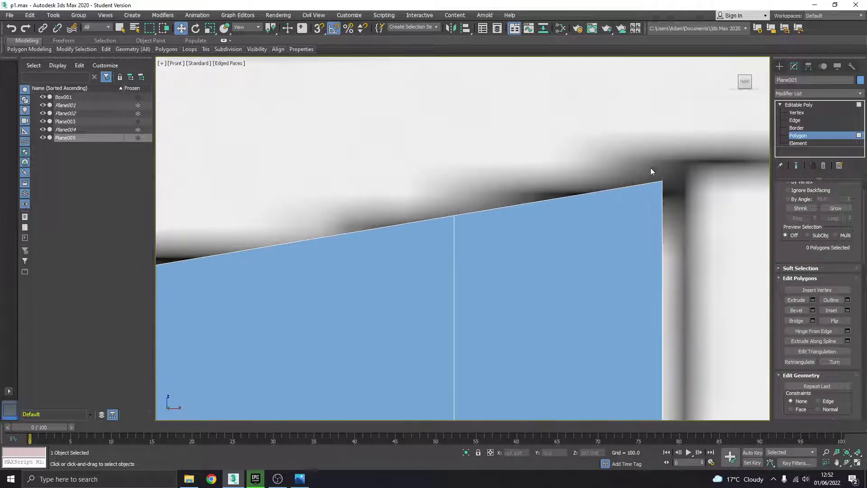
{"action": "left_click_drag", "start_coordinate": [674, 180], "coordinate": [673, 180]}
{"action": "key", "text": "Delete"}
{"action": "scroll", "coordinate": [664, 180], "scroll_direction": "down", "scroll_amount": 4}
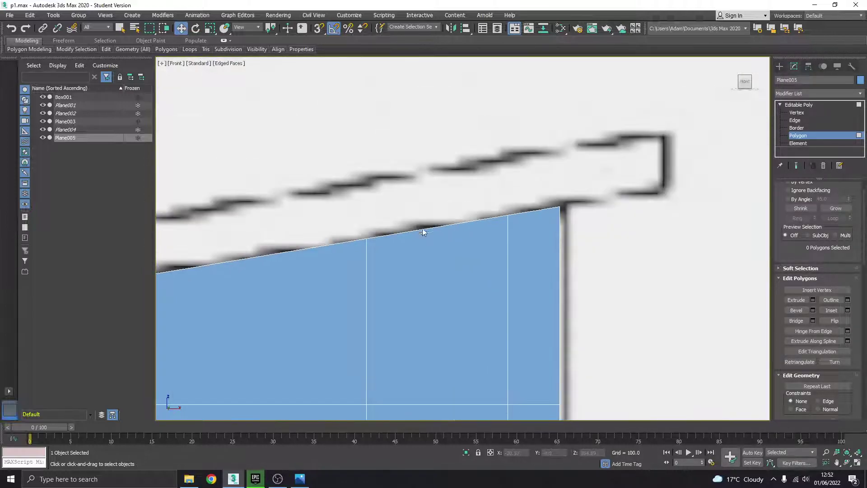
Return to the maximized perspective view and examine the open, sloped tops of the upper-floor walls.
{"action": "scroll", "coordinate": [406, 213], "scroll_direction": "down", "scroll_amount": 3}
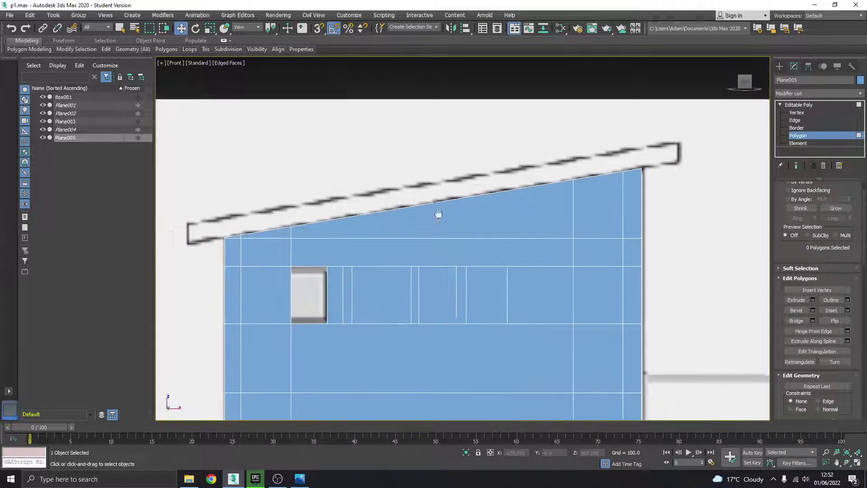
{"action": "left_click", "coordinate": [858, 463]}
{"action": "scroll", "coordinate": [711, 355], "scroll_direction": "up", "scroll_amount": 2}
{"action": "left_click", "coordinate": [857, 463]}
{"action": "scroll", "coordinate": [480, 261], "scroll_direction": "up", "scroll_amount": 4}
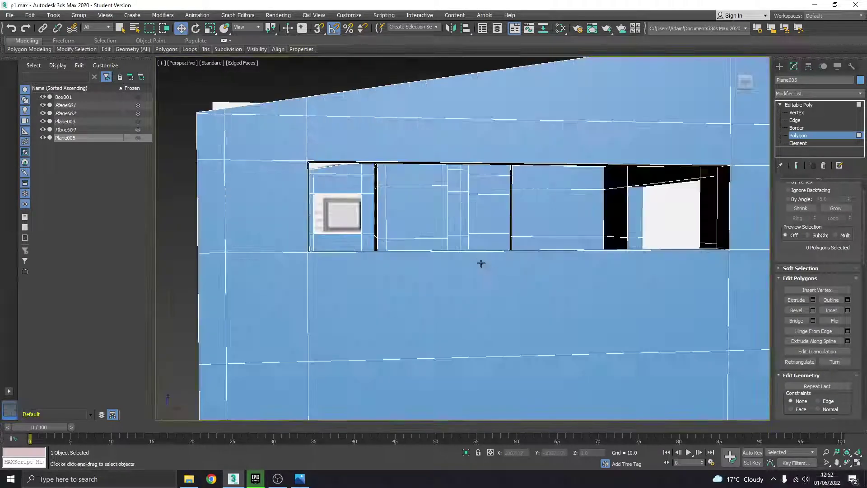
{"action": "middle_click_drag", "start_coordinate": [480, 262], "coordinate": [416, 248], "text": "alt"}
{"action": "scroll", "coordinate": [447, 266], "scroll_direction": "up", "scroll_amount": 3}
{"action": "middle_click_drag", "start_coordinate": [608, 258], "coordinate": [570, 249]}
Try to bridge the inner and outer top edges of the upper floor's sloping front wall.
{"action": "left_click", "coordinate": [796, 127]}
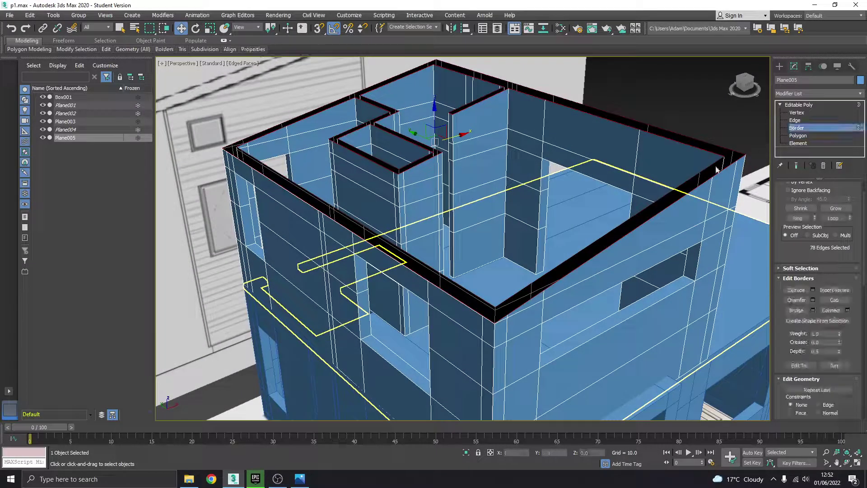
{"action": "left_click", "coordinate": [678, 186]}
{"action": "left_click", "coordinate": [691, 191], "text": "ctrl"}
{"action": "left_click", "coordinate": [656, 222]}
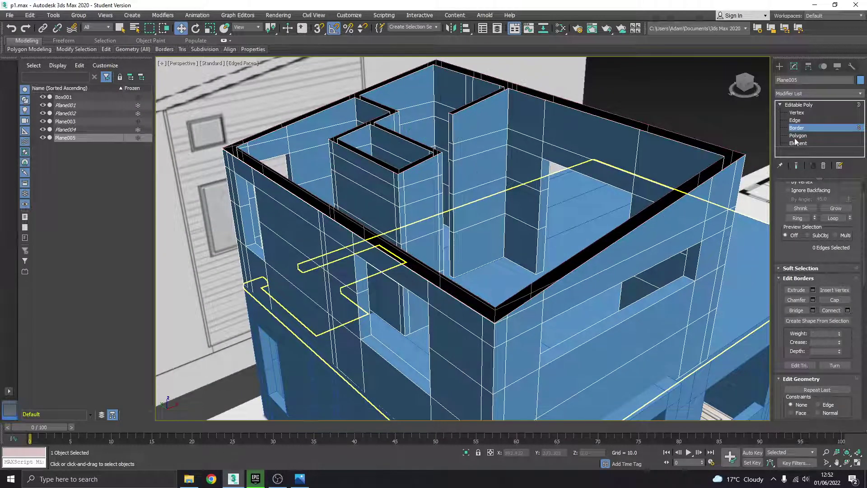
{"action": "key", "text": "2"}
{"action": "left_click", "coordinate": [683, 185]}
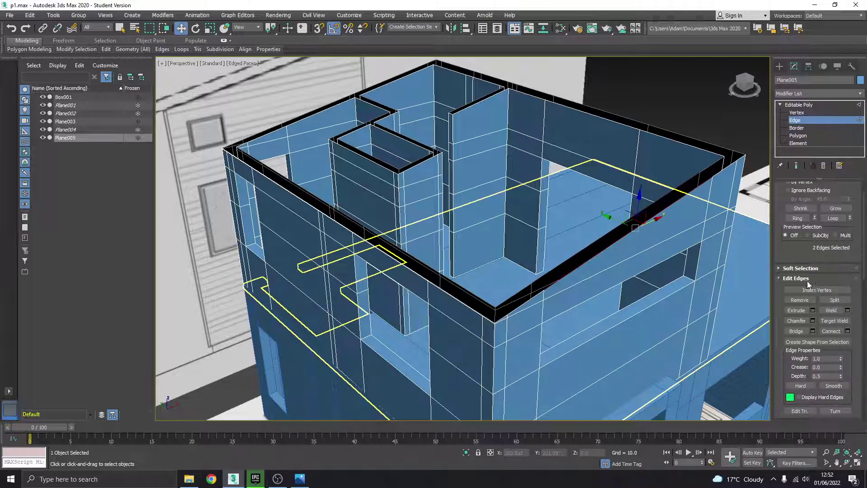
{"action": "left_click", "coordinate": [802, 332]}
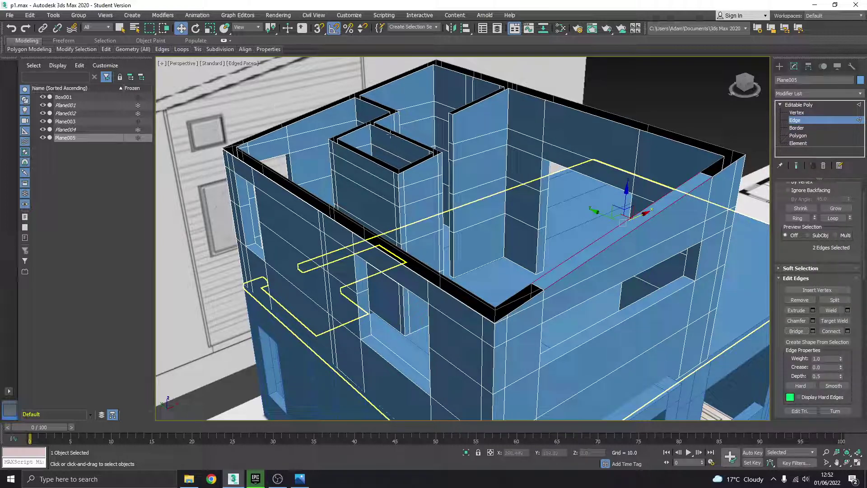
{"action": "key", "text": "ctrl+z"}
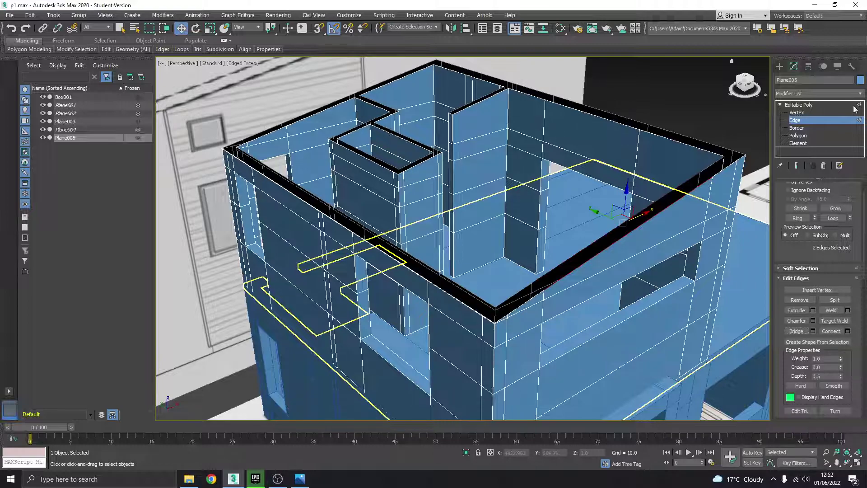
Leave edge editing on the upper-floor walls and start the Box primitive with AutoGrid.
{"action": "left_click", "coordinate": [800, 105]}
{"action": "left_click", "coordinate": [779, 67]}
{"action": "scroll", "coordinate": [506, 167], "scroll_direction": "down", "scroll_amount": 5}
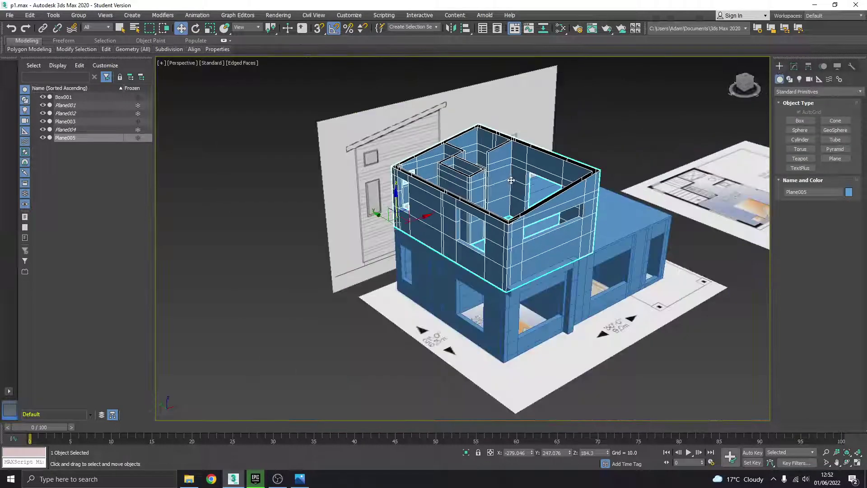
{"action": "middle_click_drag", "start_coordinate": [501, 154], "coordinate": [425, 151], "text": "alt"}
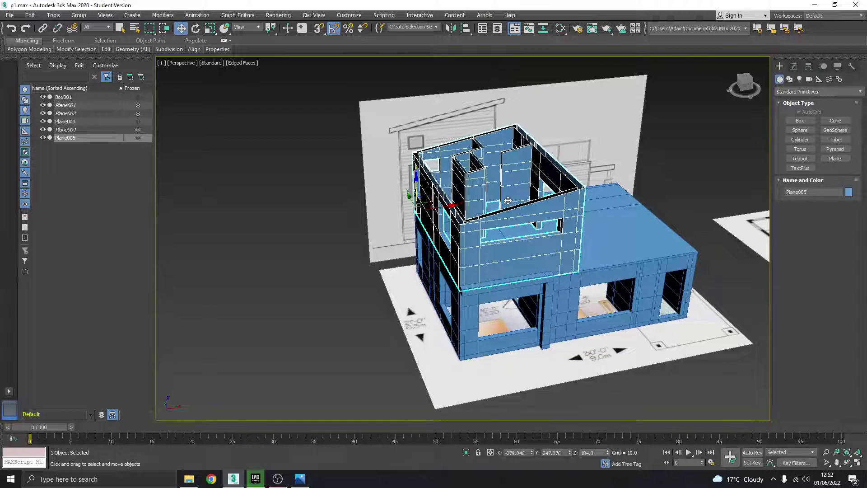
{"action": "left_click", "coordinate": [808, 120]}
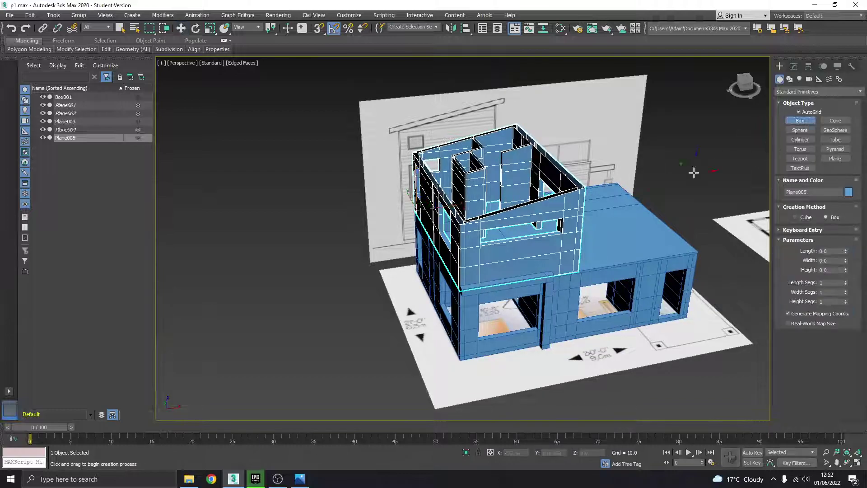
{"action": "middle_click_drag", "start_coordinate": [497, 347], "coordinate": [368, 333], "text": "alt"}
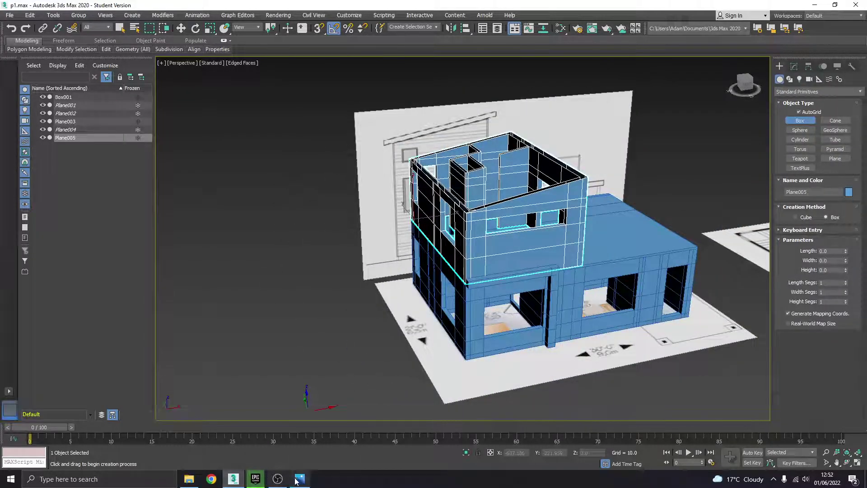
Check the house's reference images in the Arch vis 2 folder in File Explorer and return to 3ds Max.
{"action": "left_click", "coordinate": [297, 481]}
{"action": "left_click", "coordinate": [301, 478]}
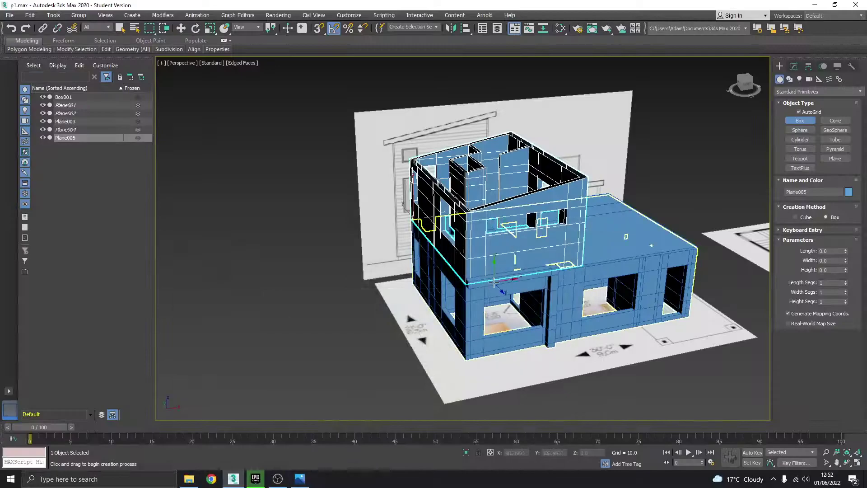
{"action": "scroll", "coordinate": [505, 318], "scroll_direction": "down", "scroll_amount": 1}
{"action": "middle_click_drag", "start_coordinate": [588, 344], "coordinate": [625, 354], "text": "alt"}
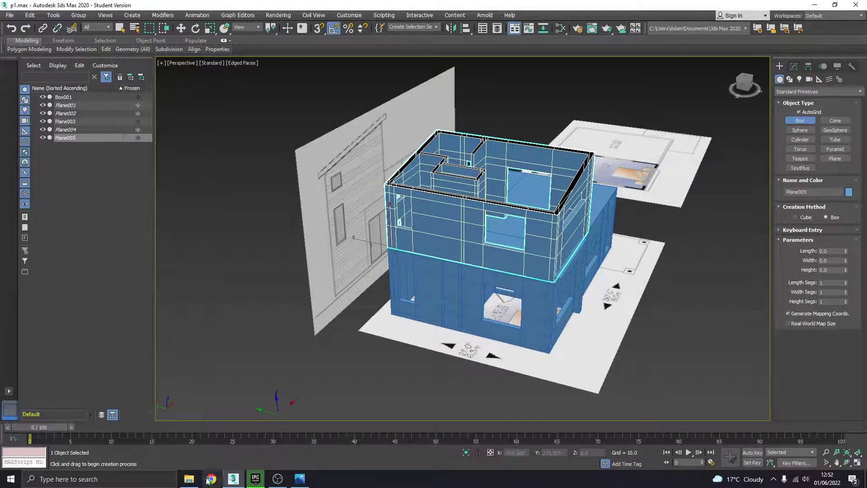
{"action": "left_click", "coordinate": [190, 479]}
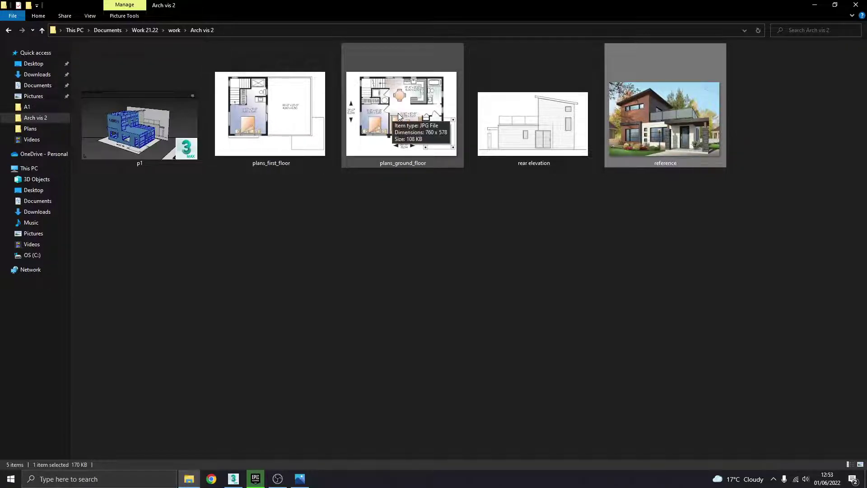
{"action": "left_click", "coordinate": [233, 479]}
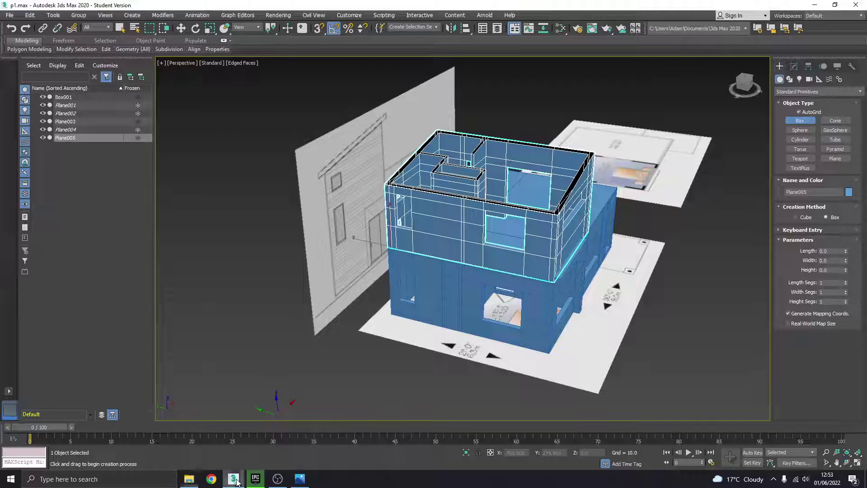
Create a thin rectangular box slab on the ground beside the house and end box creation.
{"action": "middle_click_drag", "start_coordinate": [449, 300], "coordinate": [421, 264], "text": "alt"}
{"action": "left_click_drag", "start_coordinate": [279, 193], "coordinate": [411, 289]}
{"action": "left_click", "coordinate": [432, 206]}
{"action": "middle_click_drag", "start_coordinate": [432, 206], "coordinate": [453, 210]}
{"action": "right_click", "coordinate": [426, 268]}
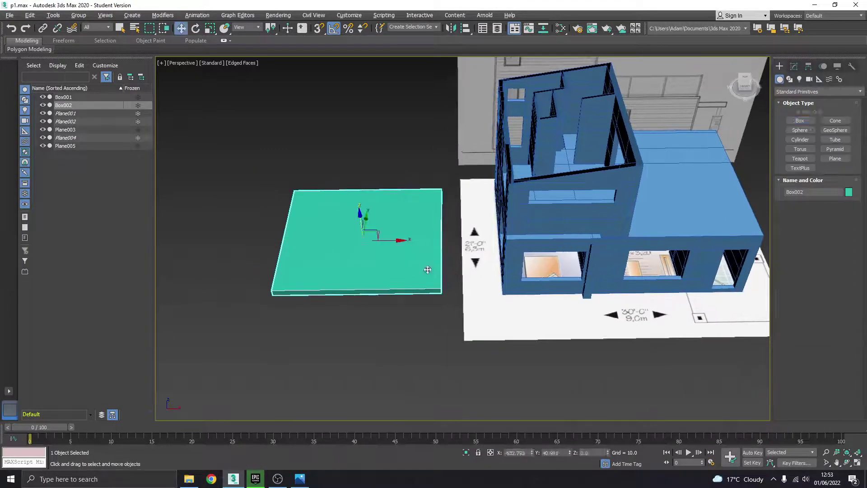
Convert the flat slab to an Editable Poly and move it along X until it sits across the house's upper-floor footprint.
{"action": "right_click", "coordinate": [368, 229]}
{"action": "mouse_move", "coordinate": [406, 331]}
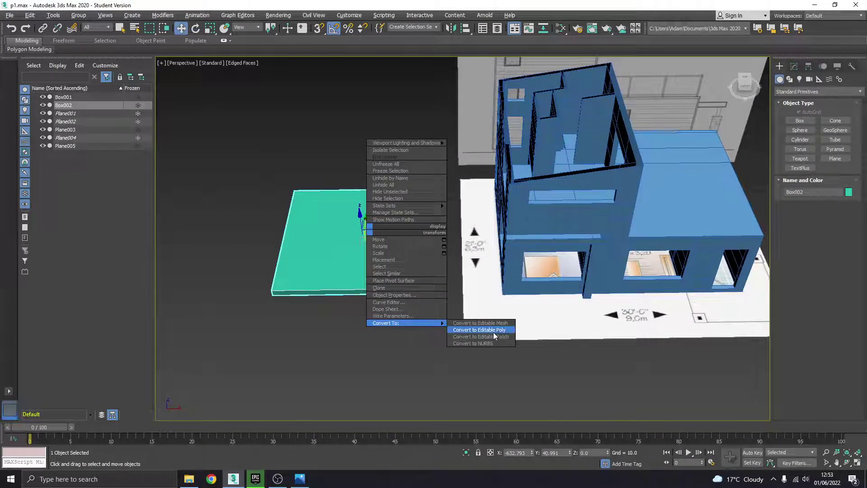
{"action": "left_click", "coordinate": [470, 330]}
{"action": "left_click_drag", "start_coordinate": [399, 240], "coordinate": [578, 239]}
Check the roof in reference.jpg and raise the slab along Z to just above the upper-floor walls.
{"action": "left_click", "coordinate": [300, 479]}
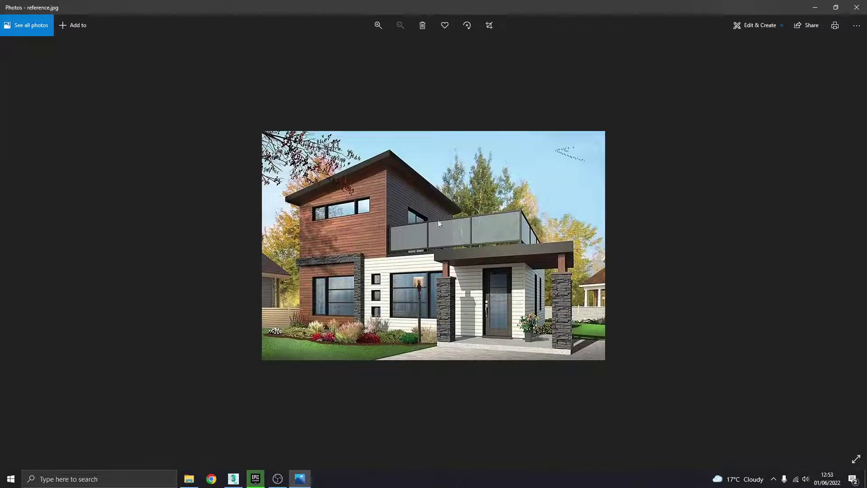
{"action": "left_click", "coordinate": [300, 478]}
{"action": "middle_click_drag", "start_coordinate": [508, 228], "coordinate": [542, 234], "text": "alt"}
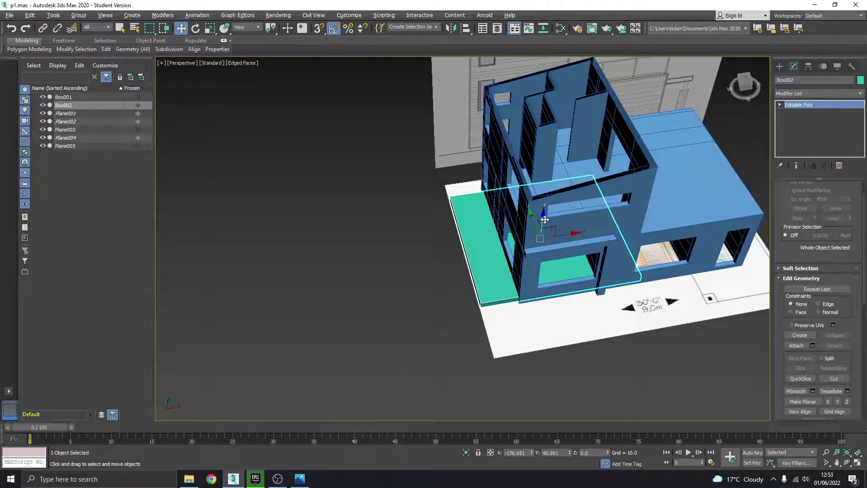
{"action": "left_click_drag", "start_coordinate": [543, 219], "coordinate": [564, 129]}
{"action": "middle_click_drag", "start_coordinate": [564, 129], "coordinate": [596, 211], "text": "alt"}
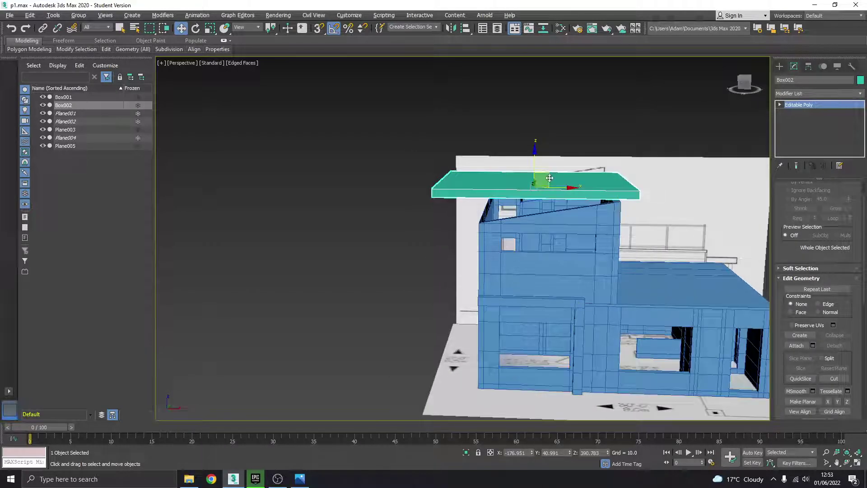
In the Front view, shift the slab slightly to line up its high end with the roof in the elevation drawing.
{"action": "left_click", "coordinate": [857, 463]}
{"action": "scroll", "coordinate": [661, 191], "scroll_direction": "down", "scroll_amount": 3}
{"action": "left_click", "coordinate": [857, 463]}
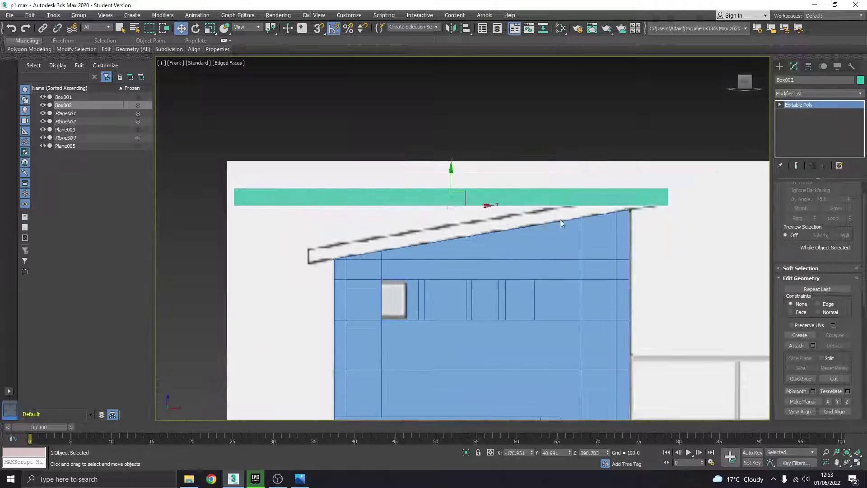
{"action": "middle_click_drag", "start_coordinate": [559, 218], "coordinate": [573, 212]}
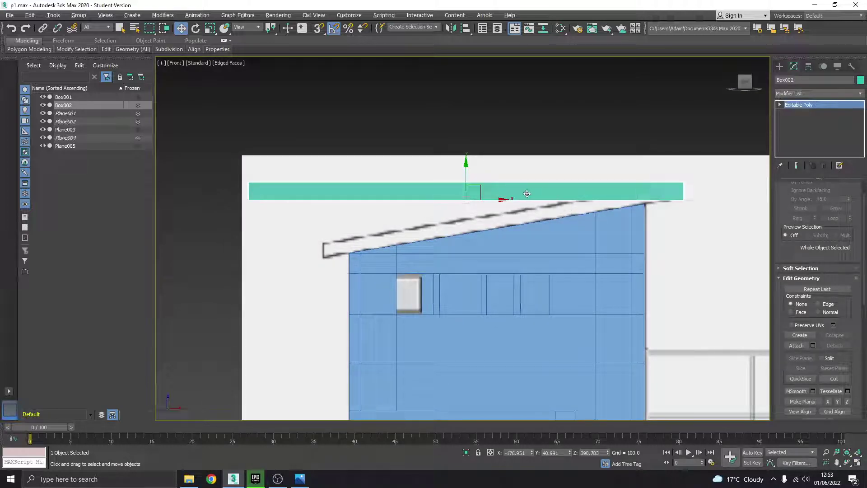
{"action": "middle_click_drag", "start_coordinate": [515, 192], "coordinate": [519, 194]}
{"action": "key", "text": "e"}
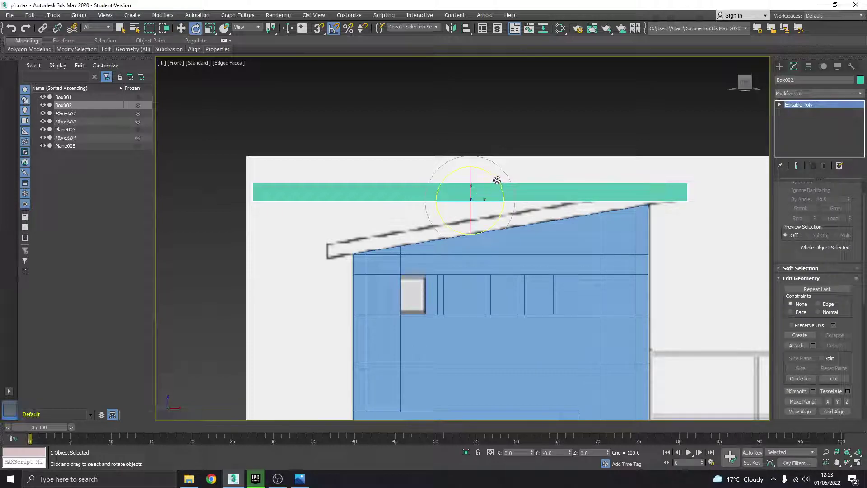
{"action": "key", "text": "w"}
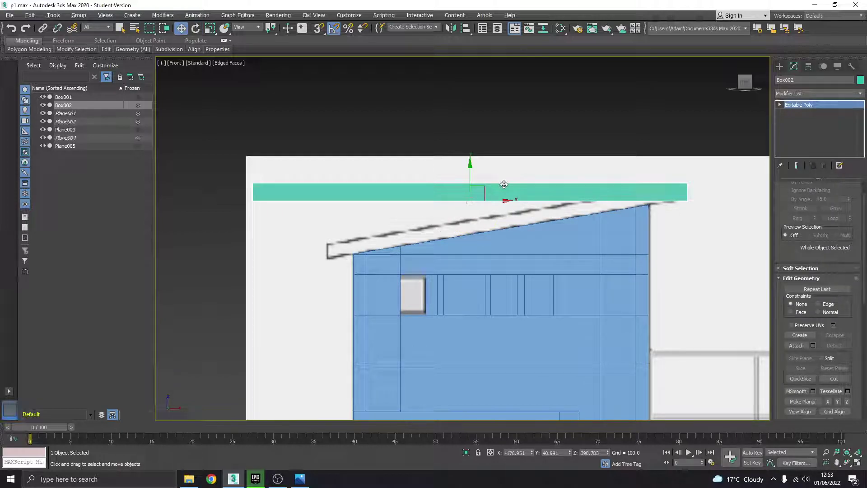
{"action": "middle_click_drag", "start_coordinate": [504, 185], "coordinate": [465, 178]}
{"action": "mouse_move", "coordinate": [441, 185]}
{"action": "left_mouse_down"}
{"action": "mouse_move", "coordinate": [451, 171]}
{"action": "mouse_move", "coordinate": [433, 183]}
{"action": "left_mouse_up"}
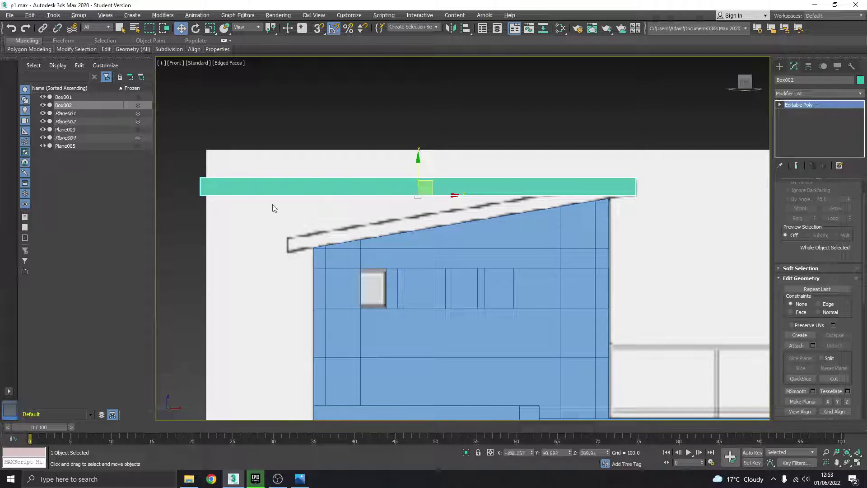
Move the vertices at the slab's low end down and inward to match the sloping roof's eave in the drawing.
{"action": "key", "text": "1"}
{"action": "left_click", "coordinate": [780, 105]}
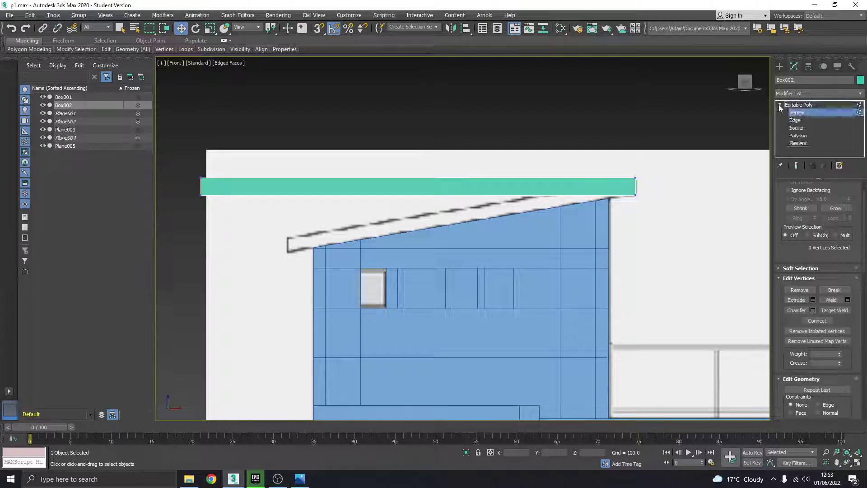
{"action": "left_click_drag", "start_coordinate": [224, 218], "coordinate": [229, 225]}
{"action": "middle_click_drag", "start_coordinate": [231, 228], "coordinate": [245, 229]}
{"action": "left_click_drag", "start_coordinate": [235, 182], "coordinate": [334, 225]}
{"action": "scroll", "coordinate": [304, 240], "scroll_direction": "up", "scroll_amount": 8}
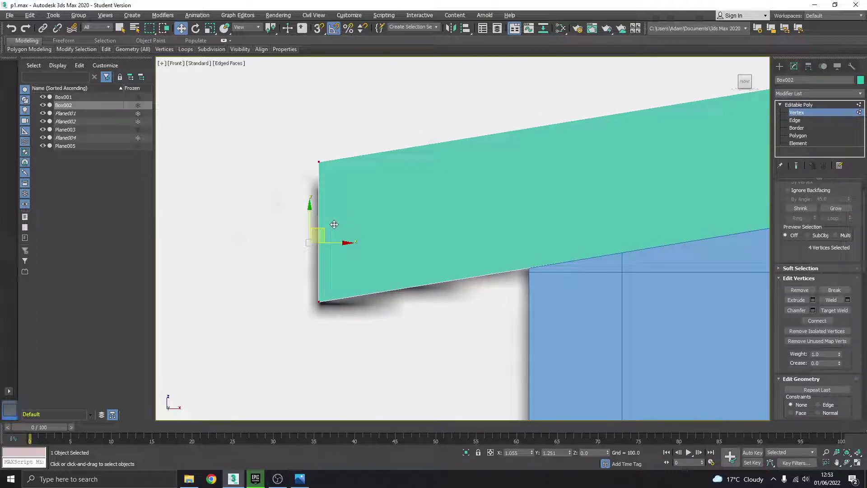
{"action": "scroll", "coordinate": [333, 226], "scroll_direction": "down", "scroll_amount": 6}
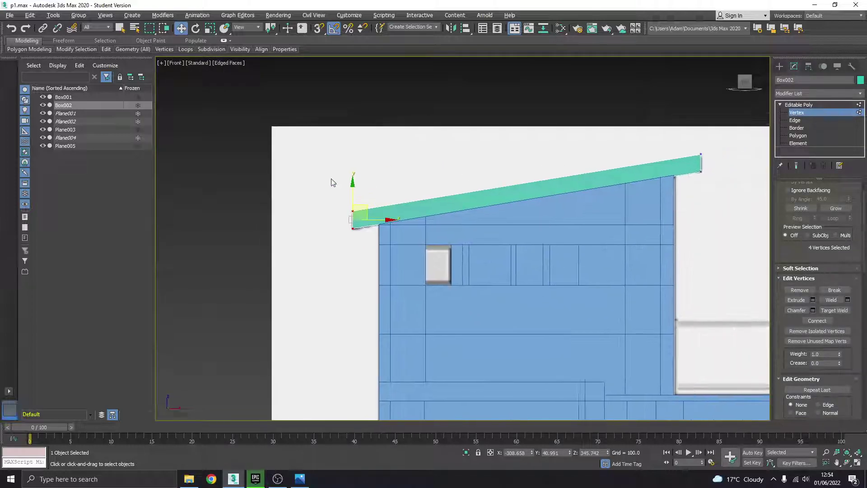
Raise the slab's upper vertices at both ends to match the roof thickness in the drawing.
{"action": "left_click_drag", "start_coordinate": [324, 178], "coordinate": [368, 211]}
{"action": "middle_click_drag", "start_coordinate": [725, 125], "coordinate": [602, 148]}
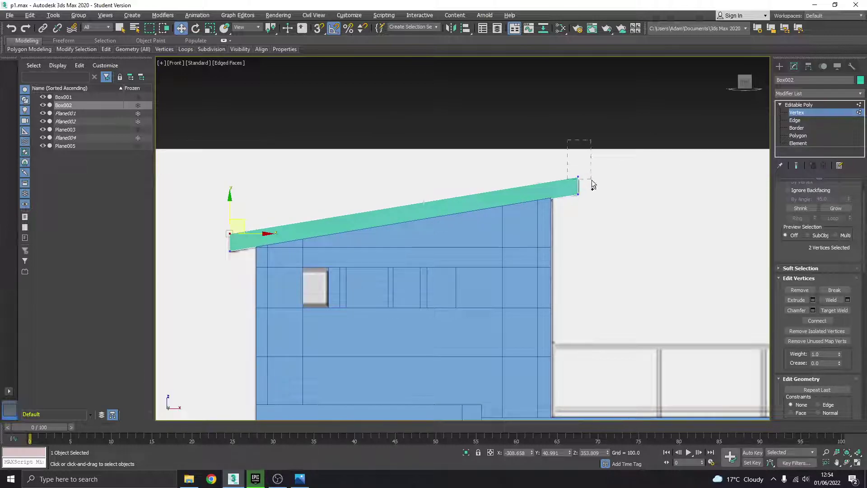
{"action": "left_click_drag", "start_coordinate": [593, 185], "coordinate": [591, 180], "text": "ctrl"}
{"action": "key", "text": "z"}
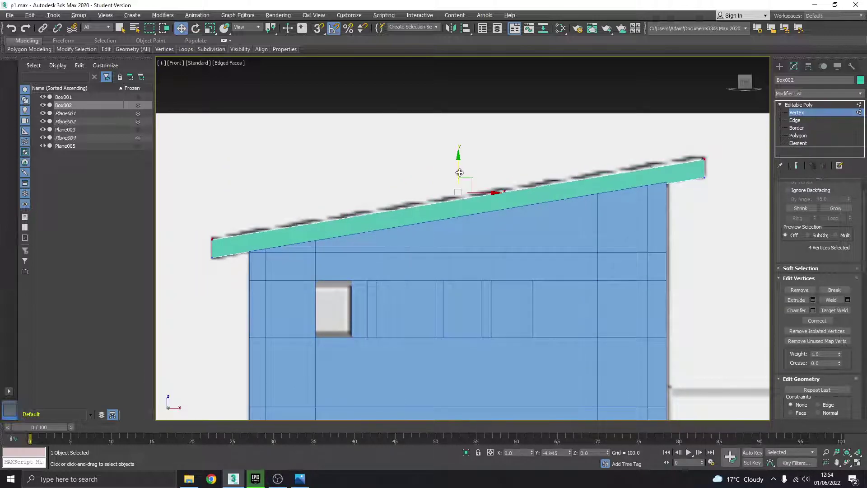
{"action": "left_click_drag", "start_coordinate": [459, 173], "coordinate": [457, 168]}
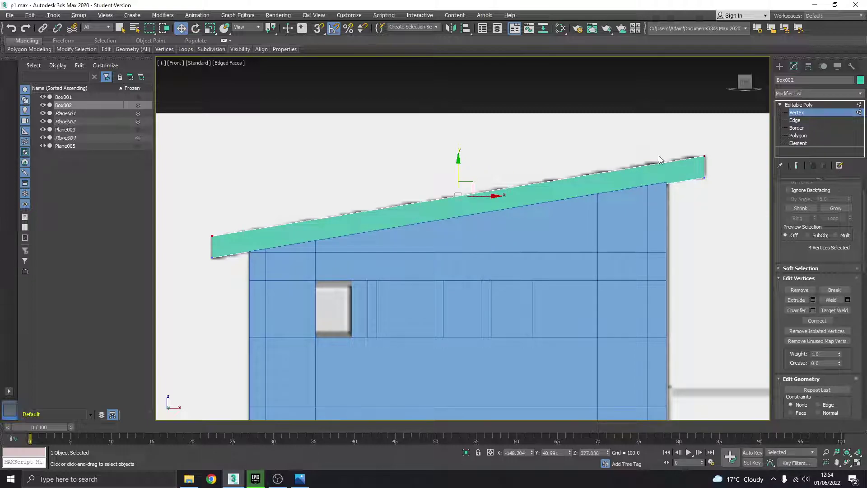
Fine-tune the vertices at the roof slab's high end against the drawn roof end and clear the vertex selection.
{"action": "middle_click_drag", "start_coordinate": [715, 195], "coordinate": [691, 191]}
{"action": "left_click_drag", "start_coordinate": [682, 148], "coordinate": [683, 146]}
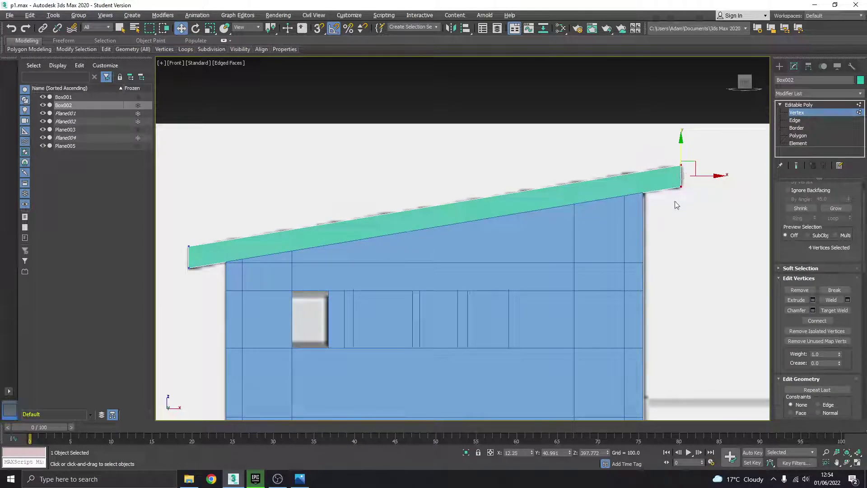
{"action": "left_click", "coordinate": [380, 216]}
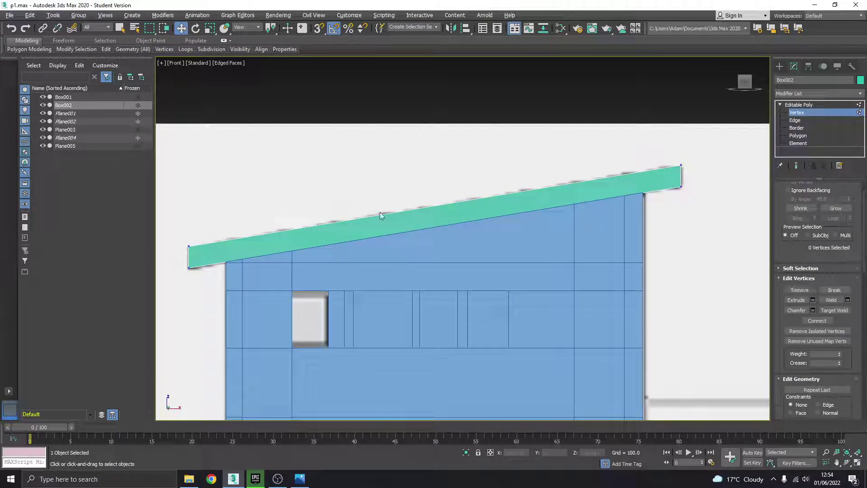
Move the roof slab's front-side vertices outward along Y in Perspective to form an overhang beyond the front wall.
{"action": "left_click", "coordinate": [858, 462]}
{"action": "left_click", "coordinate": [858, 463]}
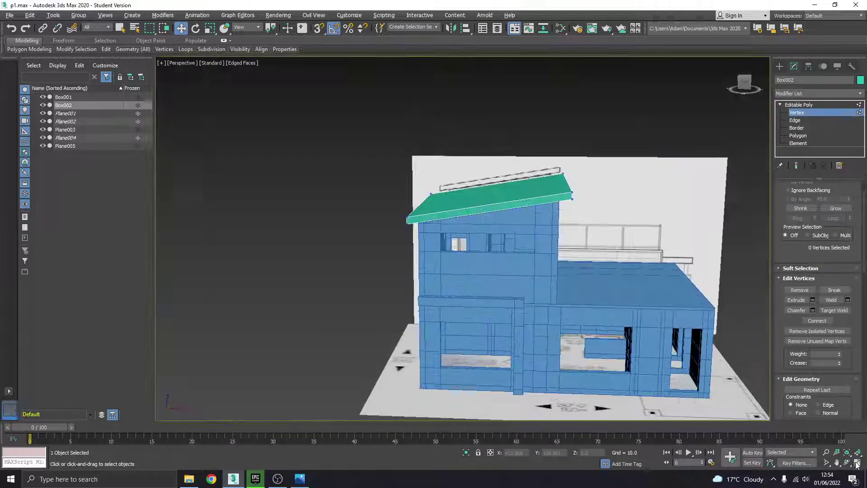
{"action": "middle_click_drag", "start_coordinate": [501, 271], "coordinate": [432, 251], "text": "alt"}
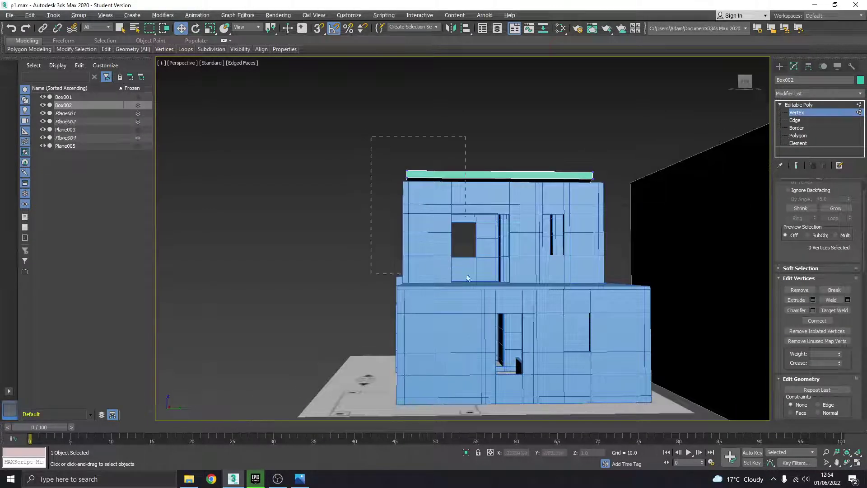
{"action": "left_click_drag", "start_coordinate": [468, 281], "coordinate": [468, 280]}
{"action": "scroll", "coordinate": [370, 199], "scroll_direction": "up", "scroll_amount": 5}
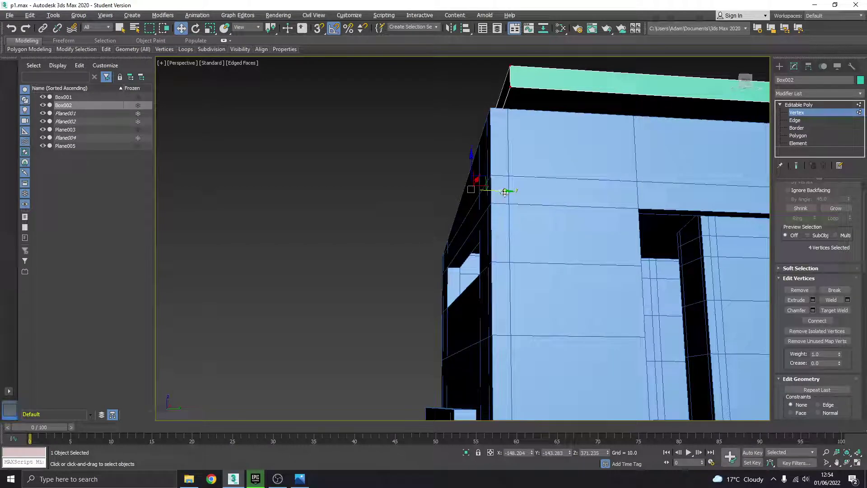
{"action": "left_click_drag", "start_coordinate": [505, 192], "coordinate": [473, 186]}
{"action": "middle_click_drag", "start_coordinate": [474, 186], "coordinate": [486, 256], "text": "alt"}
{"action": "left_click_drag", "start_coordinate": [468, 265], "coordinate": [458, 259]}
{"action": "middle_click_drag", "start_coordinate": [560, 206], "coordinate": [578, 209], "text": "alt"}
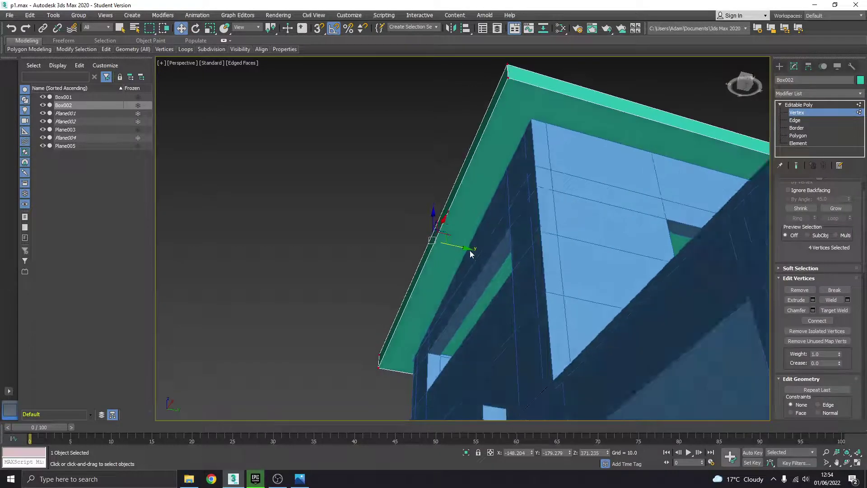
{"action": "left_click_drag", "start_coordinate": [470, 248], "coordinate": [470, 249]}
Move the roof slab's rear-side vertices outward along Y to overhang the back wall.
{"action": "middle_click_drag", "start_coordinate": [471, 250], "coordinate": [650, 219], "text": "alt"}
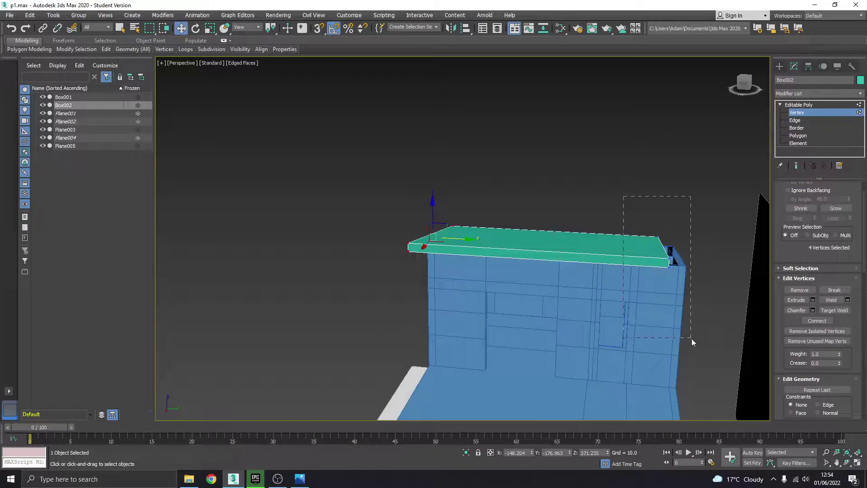
{"action": "left_click_drag", "start_coordinate": [692, 339], "coordinate": [692, 339]}
{"action": "middle_click_drag", "start_coordinate": [692, 339], "coordinate": [672, 285], "text": "alt"}
{"action": "scroll", "coordinate": [681, 251], "scroll_direction": "up", "scroll_amount": 4}
{"action": "scroll", "coordinate": [679, 273], "scroll_direction": "down", "scroll_amount": 4}
{"action": "left_click_drag", "start_coordinate": [676, 283], "coordinate": [720, 269]}
{"action": "middle_click_drag", "start_coordinate": [721, 268], "coordinate": [700, 258], "text": "alt"}
{"action": "left_click_drag", "start_coordinate": [711, 268], "coordinate": [718, 262]}
{"action": "middle_click_drag", "start_coordinate": [718, 262], "coordinate": [660, 275], "text": "alt"}
{"action": "scroll", "coordinate": [519, 284], "scroll_direction": "down", "scroll_amount": 2}
{"action": "middle_click_drag", "start_coordinate": [496, 277], "coordinate": [502, 258], "text": "alt"}
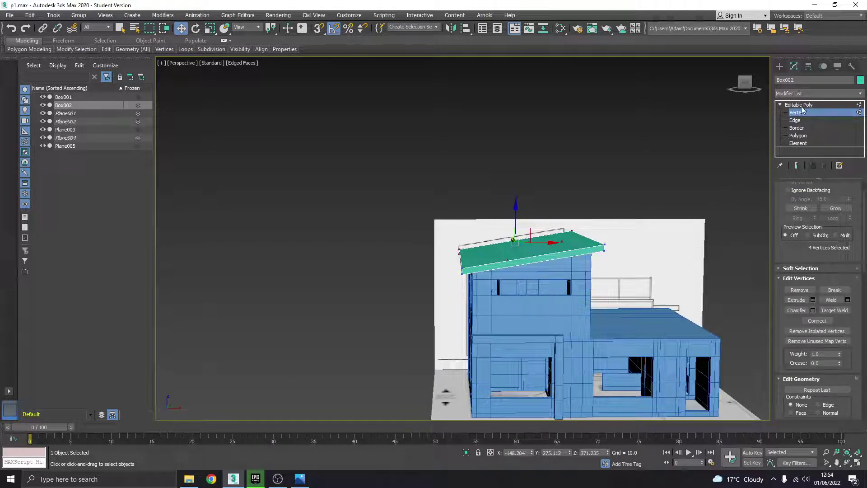
Leave vertex editing, change the roof slab's object color to the same blue as the house, and deselect it.
{"action": "left_click", "coordinate": [804, 112]}
{"action": "left_click", "coordinate": [860, 81]}
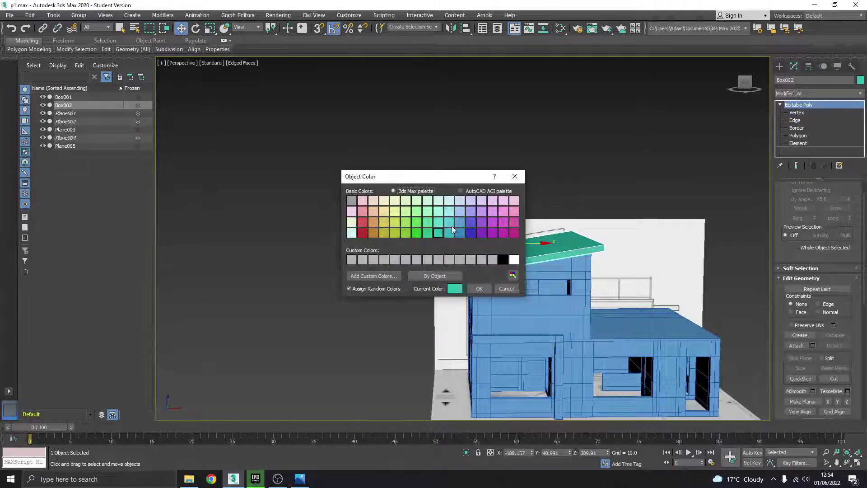
{"action": "left_click", "coordinate": [451, 220]}
{"action": "left_click", "coordinate": [459, 222]}
{"action": "left_click", "coordinate": [479, 288]}
{"action": "left_click", "coordinate": [605, 165]}
Create an AutoGrid box about 184 wide, 111 long and 8 high in the Top view, starting from the porch outline's front-left column.
{"action": "middle_click_drag", "start_coordinate": [567, 232], "coordinate": [519, 200]}
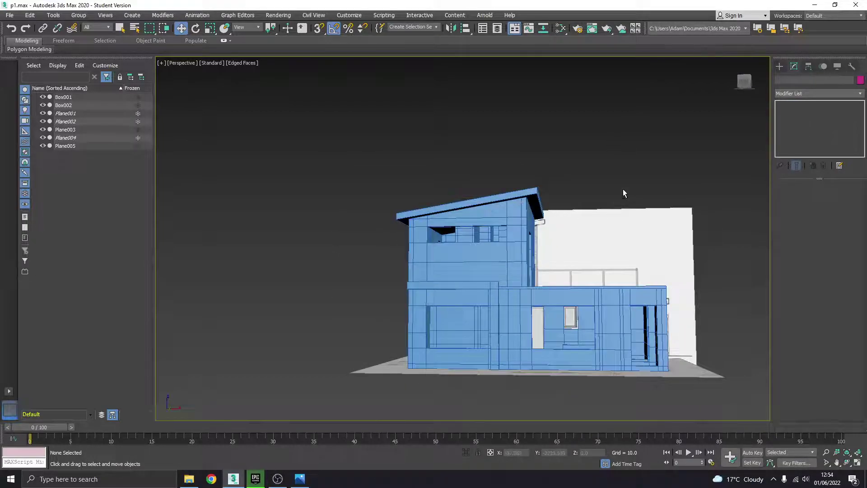
{"action": "middle_click_drag", "start_coordinate": [621, 190], "coordinate": [507, 155], "text": "alt"}
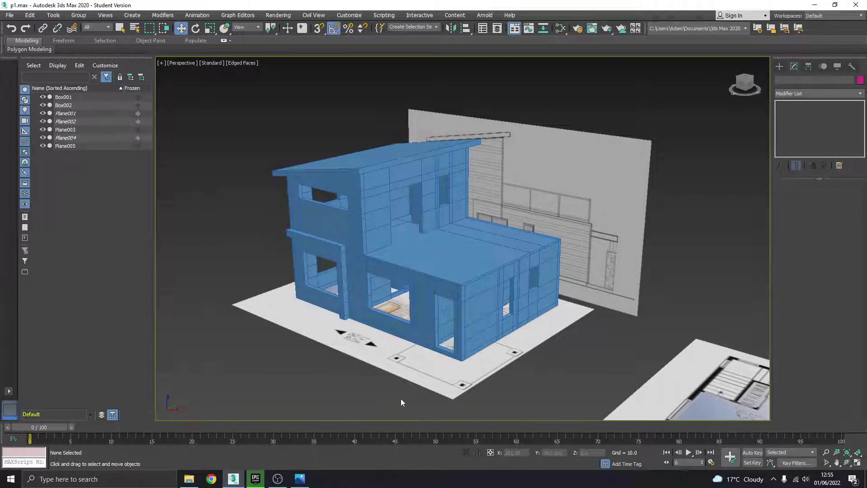
{"action": "middle_click_drag", "start_coordinate": [407, 316], "coordinate": [468, 325], "text": "alt"}
{"action": "left_click", "coordinate": [780, 67]}
{"action": "left_click", "coordinate": [800, 120]}
{"action": "scroll", "coordinate": [340, 274], "scroll_direction": "up", "scroll_amount": 6}
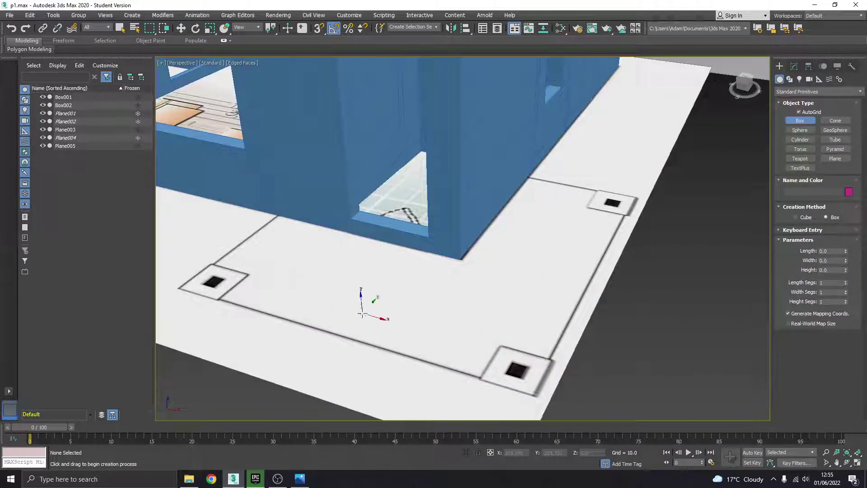
{"action": "middle_click_drag", "start_coordinate": [548, 199], "coordinate": [590, 216], "text": "alt"}
{"action": "left_click", "coordinate": [858, 464]}
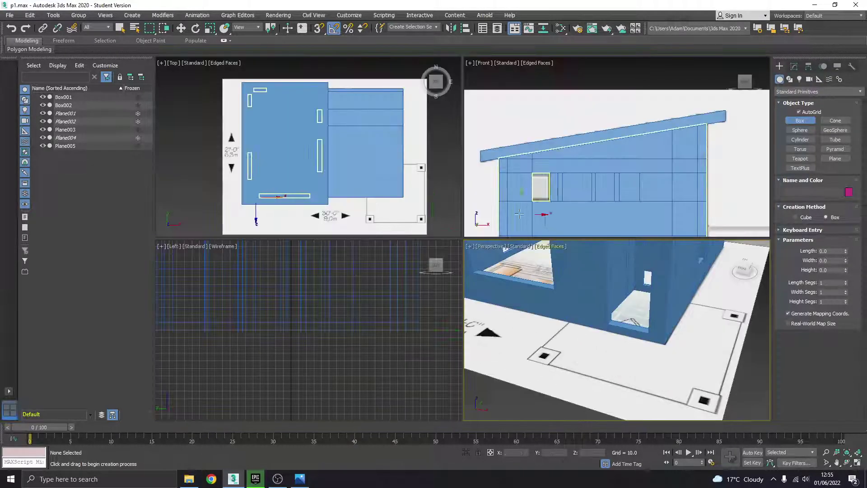
{"action": "left_click", "coordinate": [858, 463]}
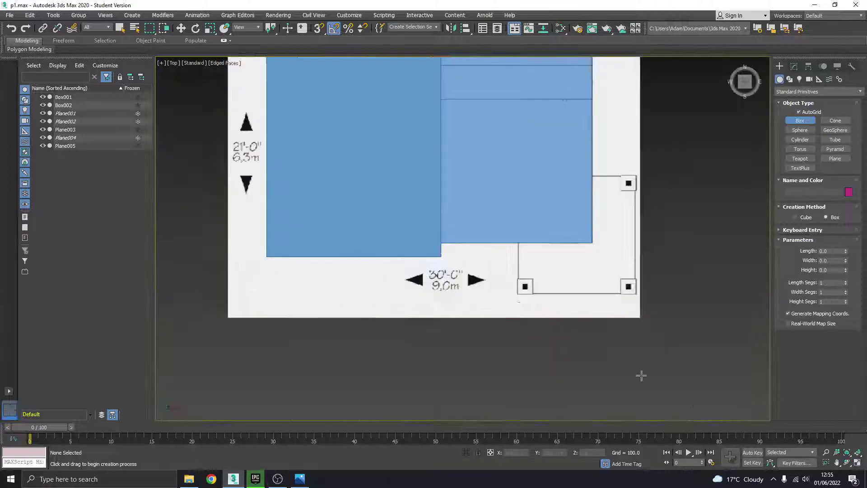
{"action": "scroll", "coordinate": [521, 148], "scroll_direction": "up", "scroll_amount": 6}
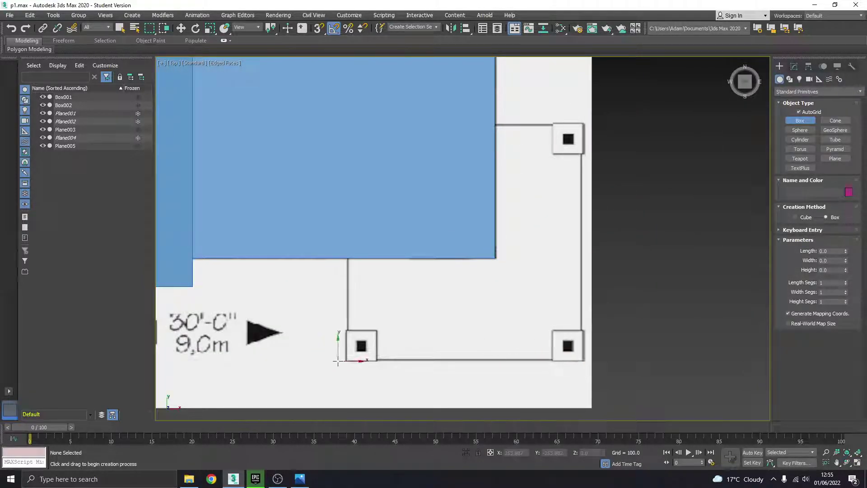
{"action": "scroll", "coordinate": [347, 360], "scroll_direction": "up", "scroll_amount": 3}
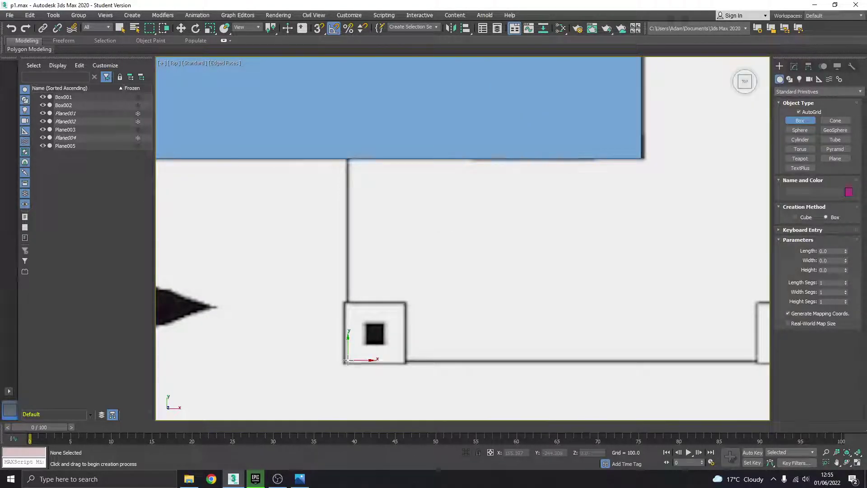
{"action": "left_click_drag", "start_coordinate": [347, 360], "coordinate": [745, 127]}
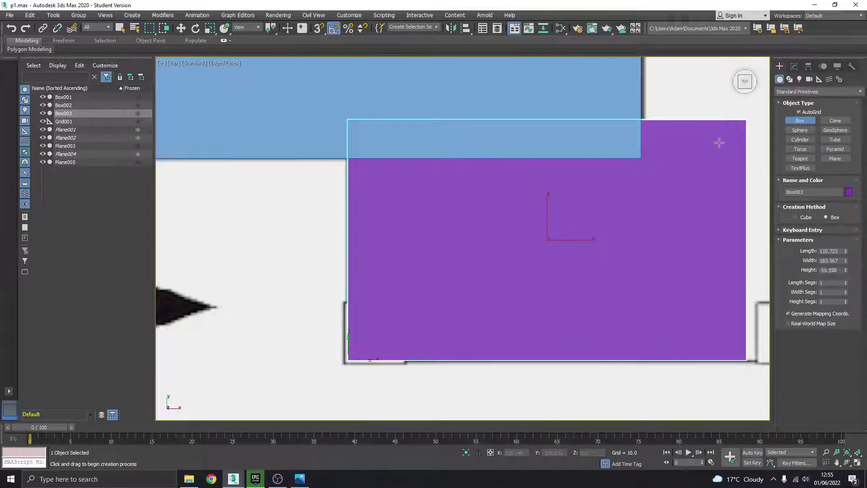
{"action": "left_click", "coordinate": [708, 104]}
End box creation, convert the new porch box to an Editable Poly and enter Vertex sub-object editing.
{"action": "middle_click_drag", "start_coordinate": [631, 205], "coordinate": [488, 252]}
{"action": "scroll", "coordinate": [488, 252], "scroll_direction": "down", "scroll_amount": 3}
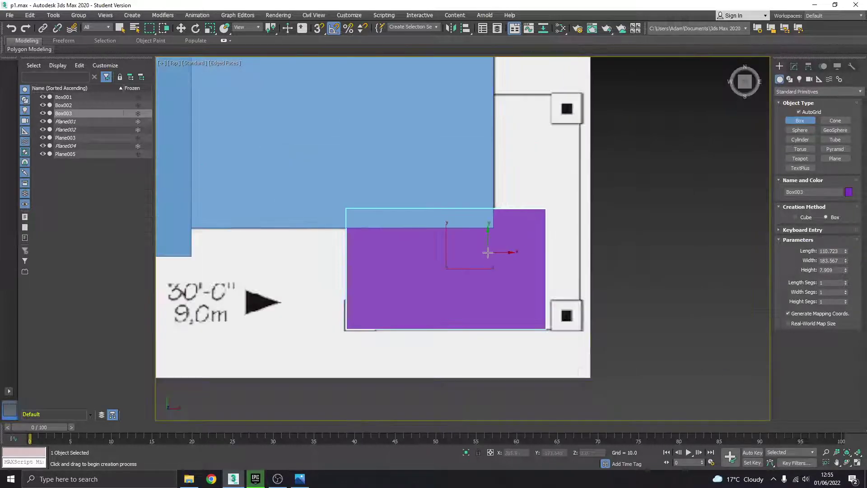
{"action": "right_click", "coordinate": [488, 253]}
{"action": "right_click", "coordinate": [491, 263]}
{"action": "mouse_move", "coordinate": [542, 356]}
{"action": "left_click", "coordinate": [605, 364]}
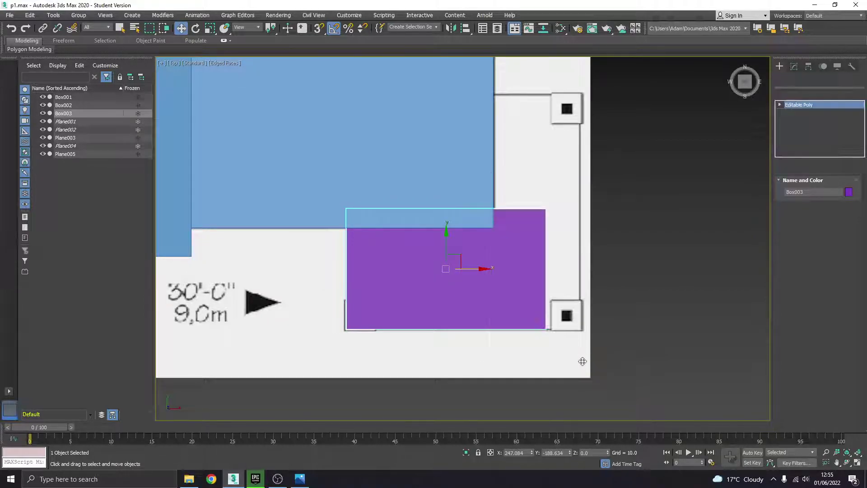
{"action": "key", "text": "1"}
{"action": "left_click", "coordinate": [779, 105]}
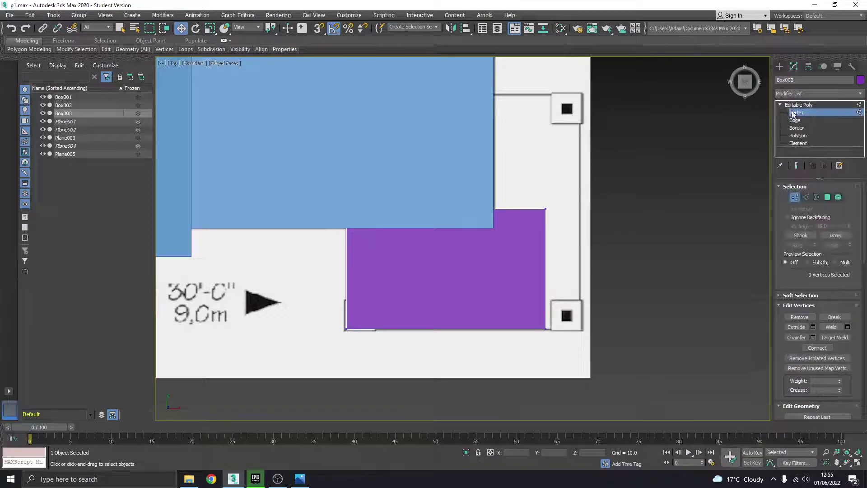
Move the porch box's outer-side vertices along X and its rear vertices along Y to match the porch outline on the floor plan.
{"action": "left_click_drag", "start_coordinate": [495, 184], "coordinate": [571, 366]}
{"action": "scroll", "coordinate": [582, 307], "scroll_direction": "up", "scroll_amount": 4}
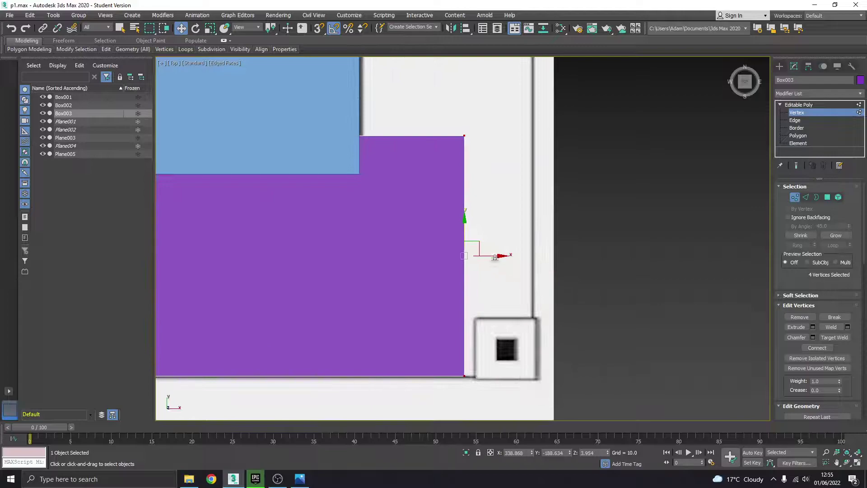
{"action": "left_click_drag", "start_coordinate": [497, 255], "coordinate": [561, 258]}
{"action": "scroll", "coordinate": [559, 261], "scroll_direction": "down", "scroll_amount": 2}
{"action": "middle_click_drag", "start_coordinate": [409, 289], "coordinate": [420, 349]}
{"action": "left_click_drag", "start_coordinate": [331, 262], "coordinate": [588, 287]}
{"action": "middle_click_drag", "start_coordinate": [383, 190], "coordinate": [377, 306]}
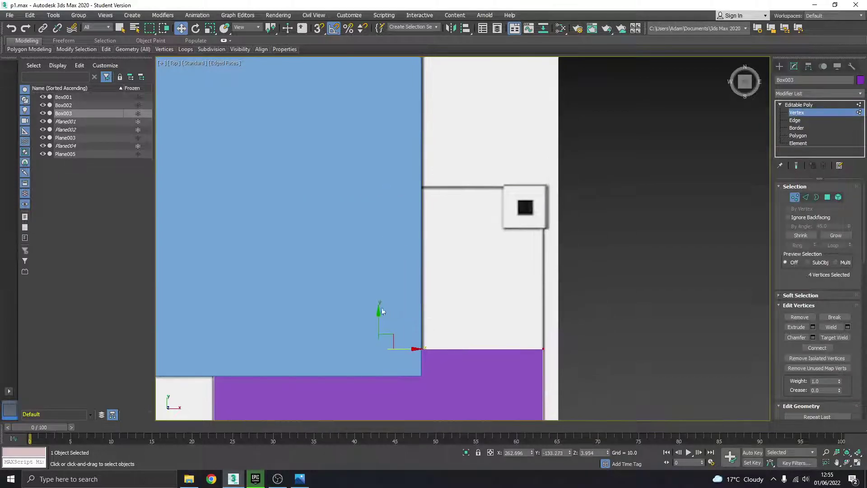
{"action": "left_click_drag", "start_coordinate": [377, 315], "coordinate": [406, 154]}
Connect the porch box's widthwise edges with a new edge loop and move it along X to line up with the house's side wall.
{"action": "left_click", "coordinate": [795, 120]}
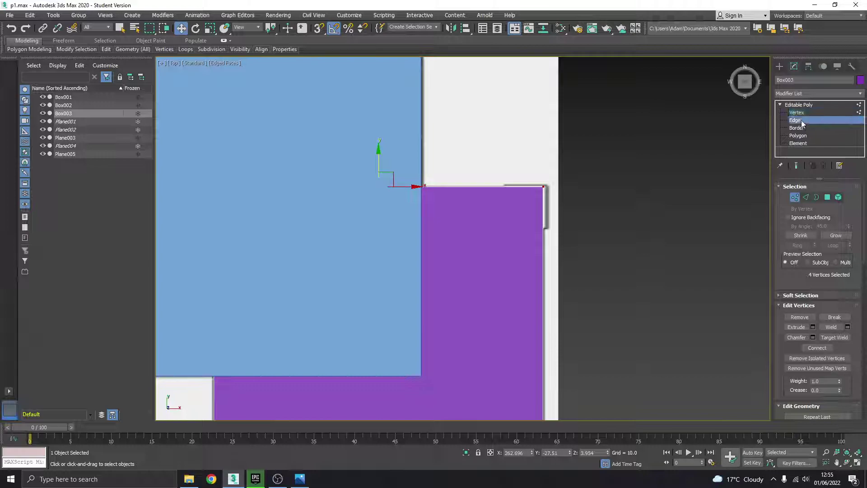
{"action": "middle_click_drag", "start_coordinate": [406, 196], "coordinate": [455, 184]}
{"action": "scroll", "coordinate": [484, 130], "scroll_direction": "down", "scroll_amount": 2}
{"action": "left_click_drag", "start_coordinate": [497, 394], "coordinate": [503, 418]}
{"action": "middle_click_drag", "start_coordinate": [503, 417], "coordinate": [501, 372]}
{"action": "left_click", "coordinate": [828, 359]}
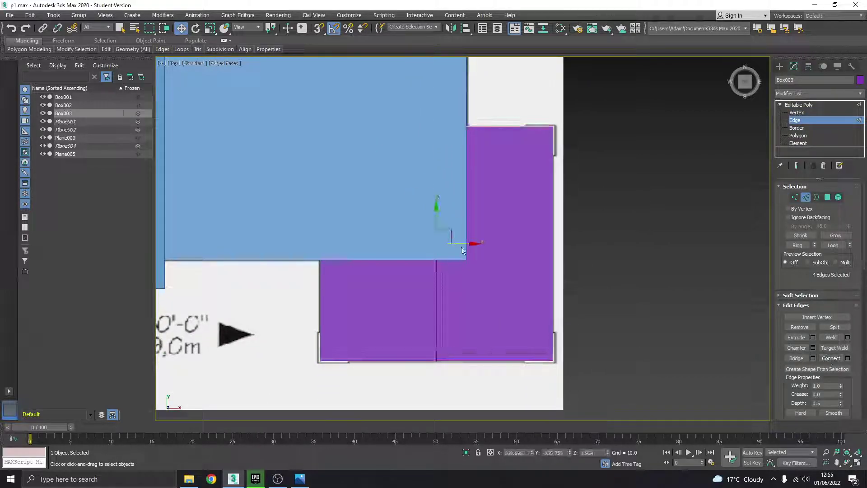
{"action": "mouse_move", "coordinate": [464, 249]}
{"action": "left_mouse_down"}
{"action": "mouse_move", "coordinate": [482, 245]}
{"action": "mouse_move", "coordinate": [457, 237]}
{"action": "mouse_move", "coordinate": [469, 235]}
{"action": "left_mouse_up"}
{"action": "scroll", "coordinate": [473, 246], "scroll_direction": "up", "scroll_amount": 3}
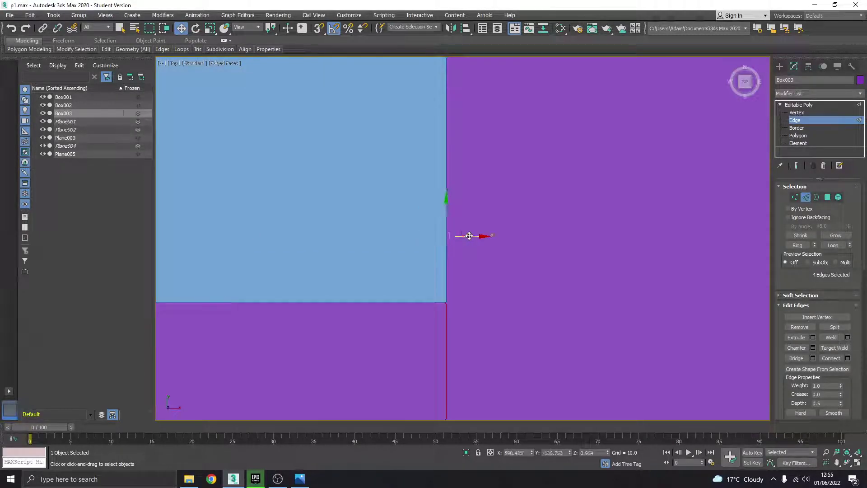
Connect the porch box's lengthwise edges with a second edge loop and move it along Y to line up with the house's front wall.
{"action": "scroll", "coordinate": [469, 235], "scroll_direction": "down", "scroll_amount": 5}
{"action": "left_click_drag", "start_coordinate": [357, 283], "coordinate": [357, 281]}
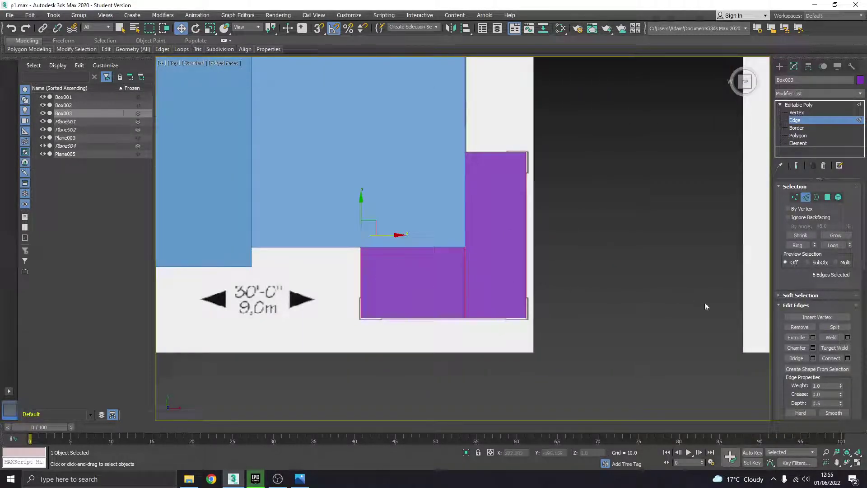
{"action": "left_click", "coordinate": [830, 358]}
{"action": "scroll", "coordinate": [398, 245], "scroll_direction": "up", "scroll_amount": 3}
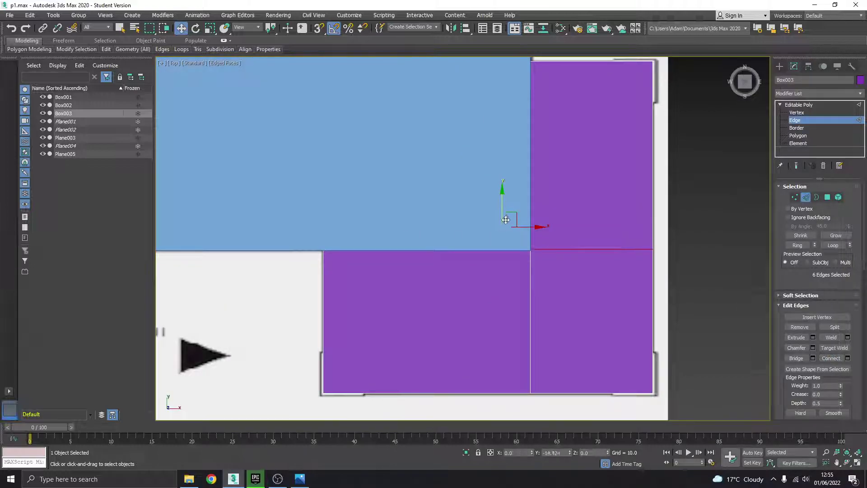
{"action": "left_click_drag", "start_coordinate": [506, 220], "coordinate": [506, 221]}
Select the porch box's polygons that lie inside the house corner and delete them to leave an L-shaped slab.
{"action": "key", "text": "4"}
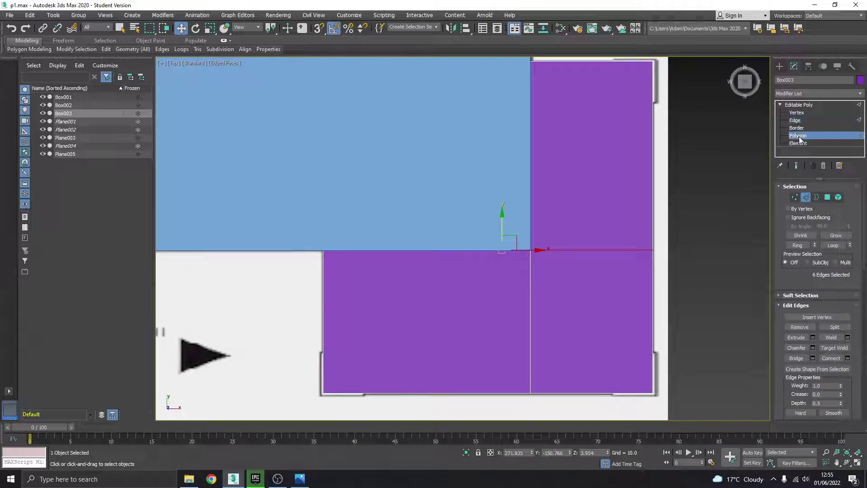
{"action": "scroll", "coordinate": [646, 201], "scroll_direction": "down", "scroll_amount": 3}
{"action": "left_click_drag", "start_coordinate": [558, 210], "coordinate": [559, 210]}
{"action": "left_click", "coordinate": [857, 462]}
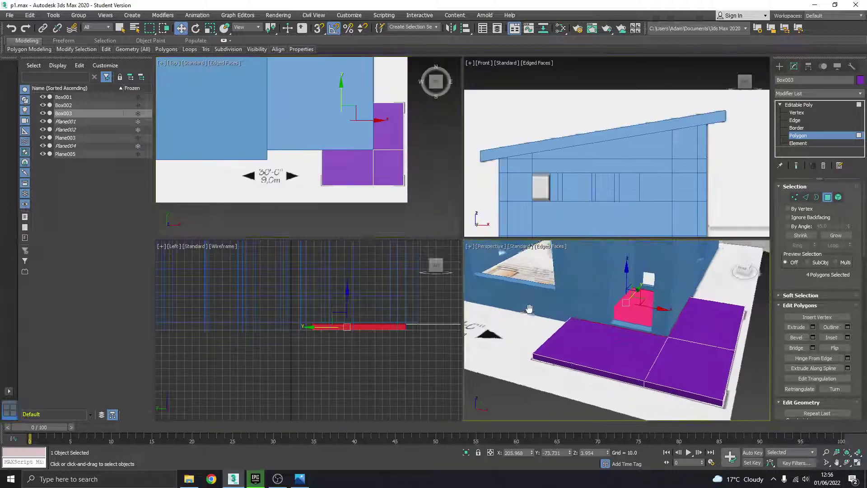
{"action": "key", "text": "Delete"}
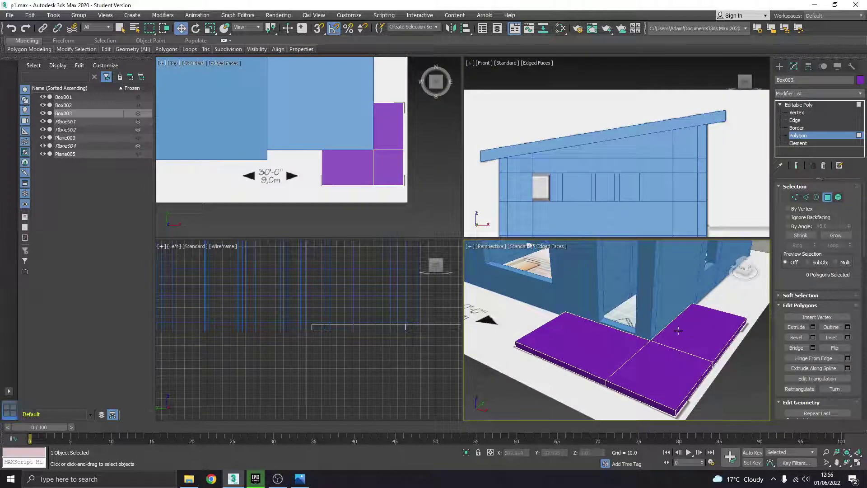
Select the three top polygons of the porch slab and raise them in the Front view to about Z 8.8, matching the elevation's porch level.
{"action": "left_click", "coordinate": [857, 461]}
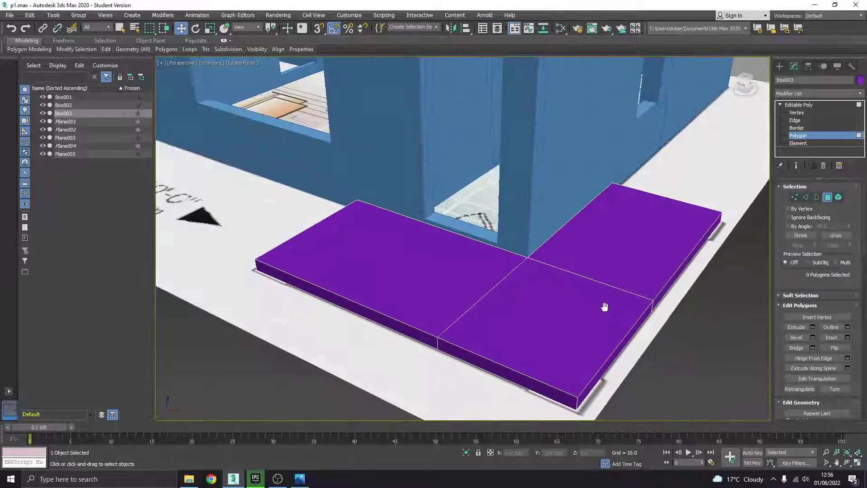
{"action": "scroll", "coordinate": [594, 287], "scroll_direction": "down", "scroll_amount": 2}
{"action": "mouse_move", "coordinate": [595, 287]}
{"action": "middle_mouse_down", "text": "alt"}
{"action": "mouse_move", "coordinate": [596, 262]}
{"action": "mouse_move", "coordinate": [621, 250]}
{"action": "mouse_move", "coordinate": [641, 279]}
{"action": "middle_mouse_up", "text": "alt"}
{"action": "scroll", "coordinate": [621, 250], "scroll_direction": "down", "scroll_amount": 3}
{"action": "left_click", "coordinate": [550, 241]}
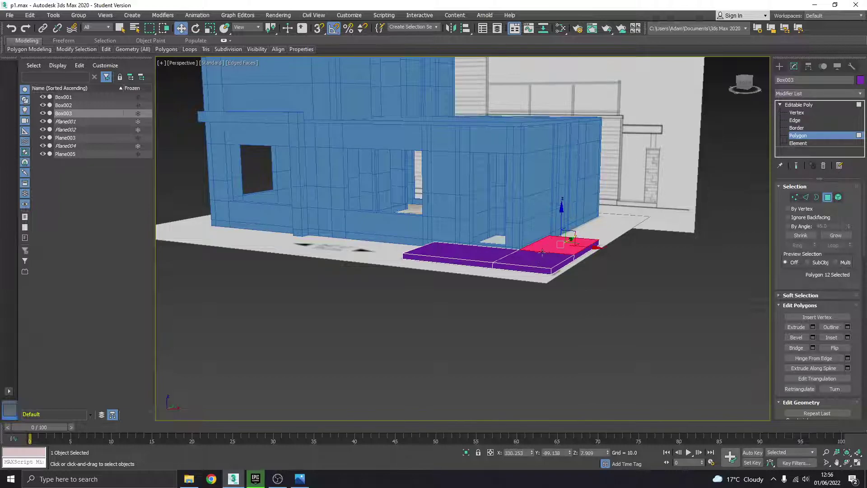
{"action": "left_click", "coordinate": [533, 261], "text": "ctrl"}
{"action": "left_click", "coordinate": [485, 247], "text": "ctrl"}
{"action": "left_click", "coordinate": [857, 462]}
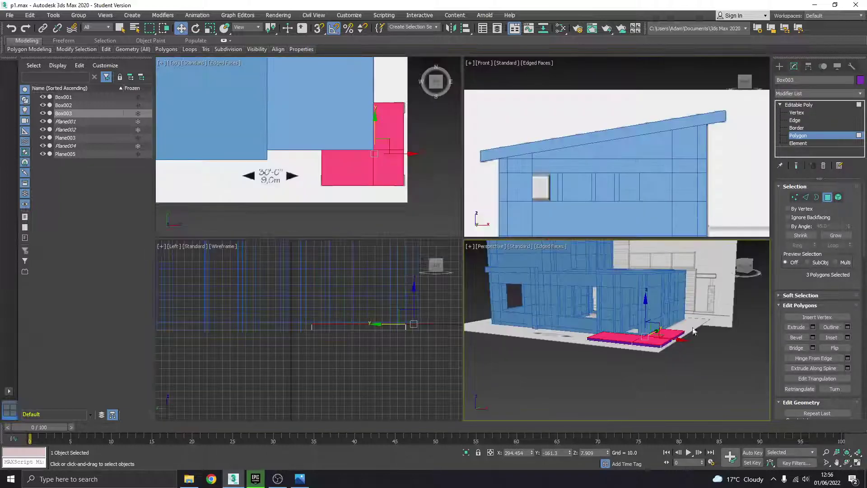
{"action": "left_click", "coordinate": [857, 461]}
{"action": "scroll", "coordinate": [619, 300], "scroll_direction": "up", "scroll_amount": 8}
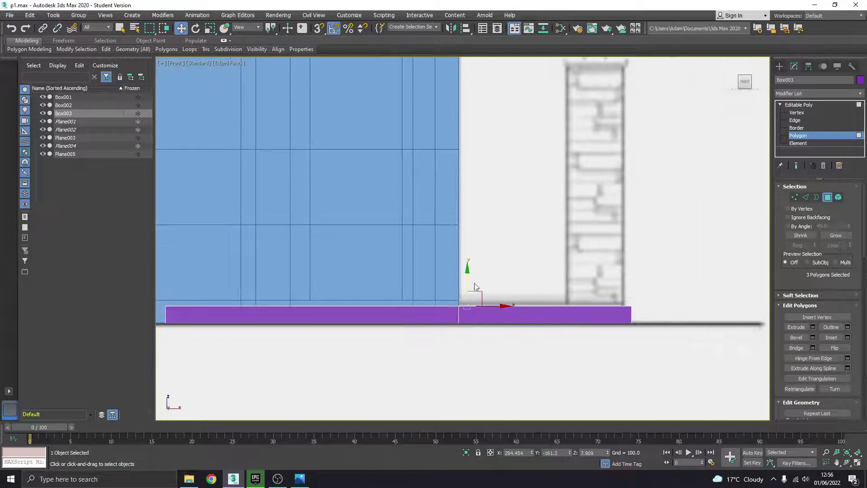
{"action": "left_click_drag", "start_coordinate": [470, 278], "coordinate": [471, 276]}
{"action": "middle_click_drag", "start_coordinate": [353, 313], "coordinate": [520, 290]}
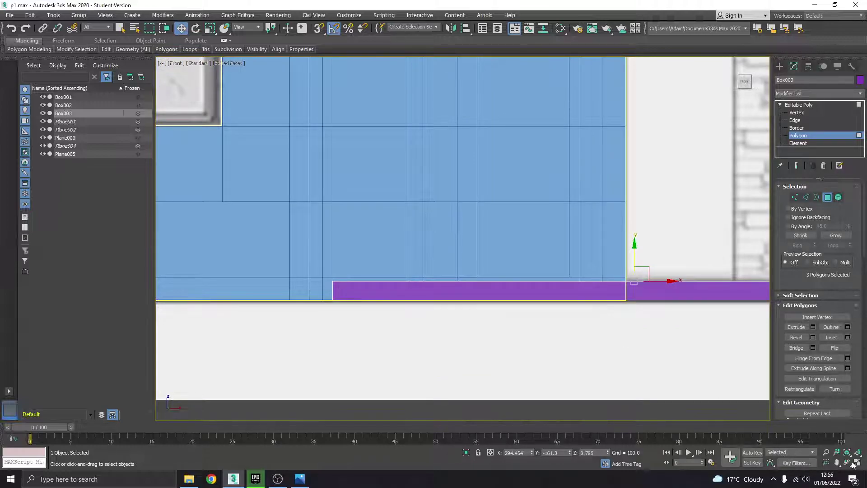
Deselect the polygons, leave polygon editing and change the porch slab's object color to the same blue as the house.
{"action": "key", "text": "alt+w"}
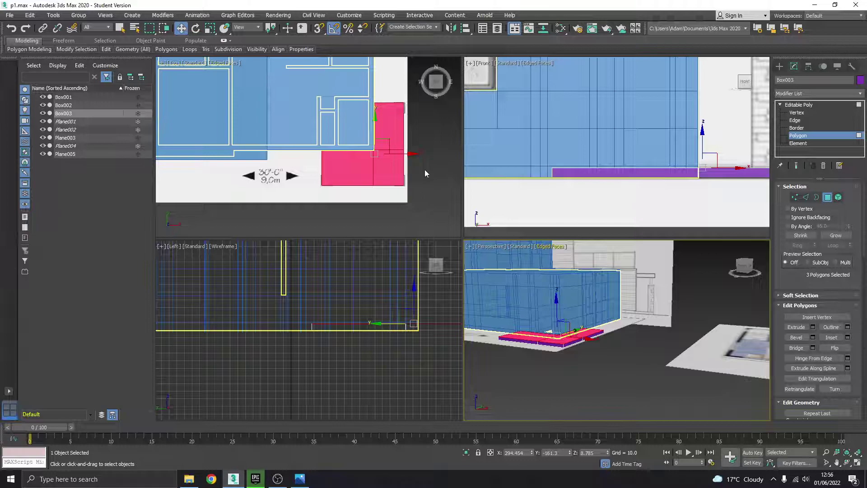
{"action": "left_click", "coordinate": [425, 173]}
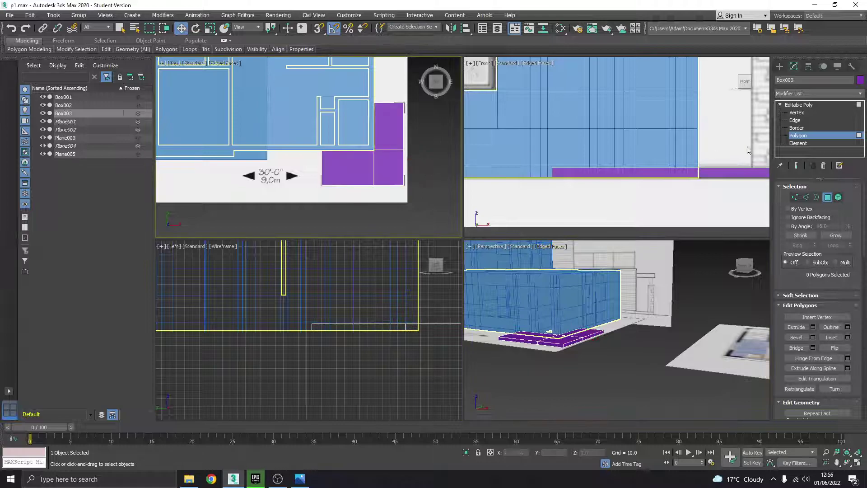
{"action": "left_click", "coordinate": [799, 105]}
{"action": "left_click", "coordinate": [860, 80]}
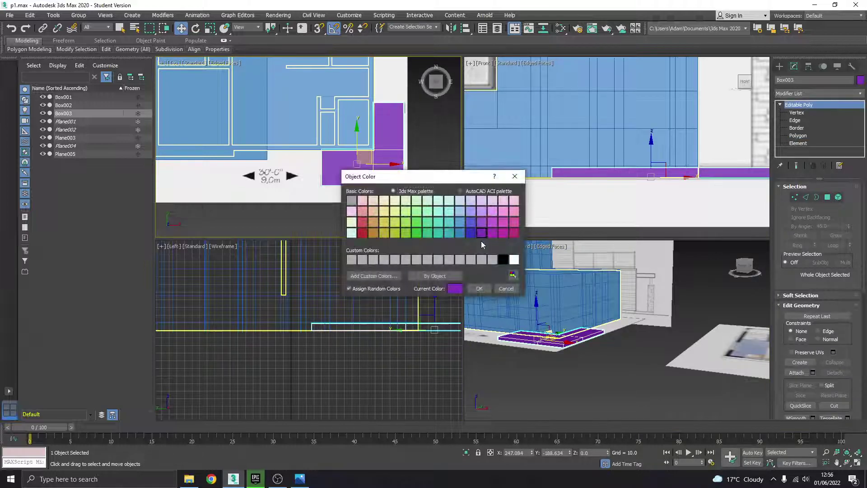
{"action": "left_click", "coordinate": [479, 289]}
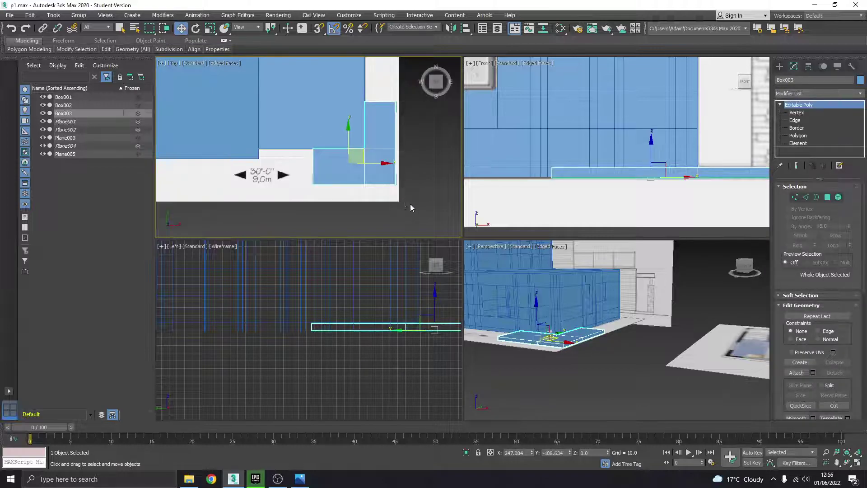
Create an AutoGrid box about 28.4 long, 28.7 wide and 16 high in the Top view over the porch outline's front-left column.
{"action": "left_click", "coordinate": [857, 462]}
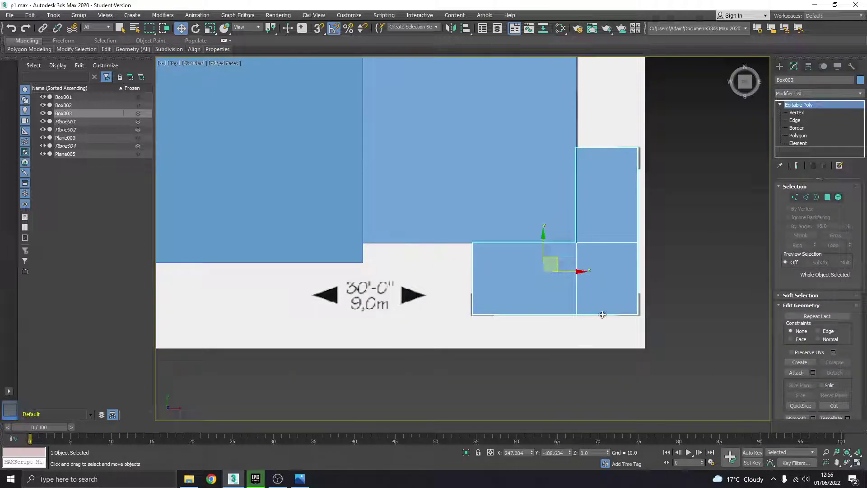
{"action": "middle_click_drag", "start_coordinate": [595, 293], "coordinate": [527, 292]}
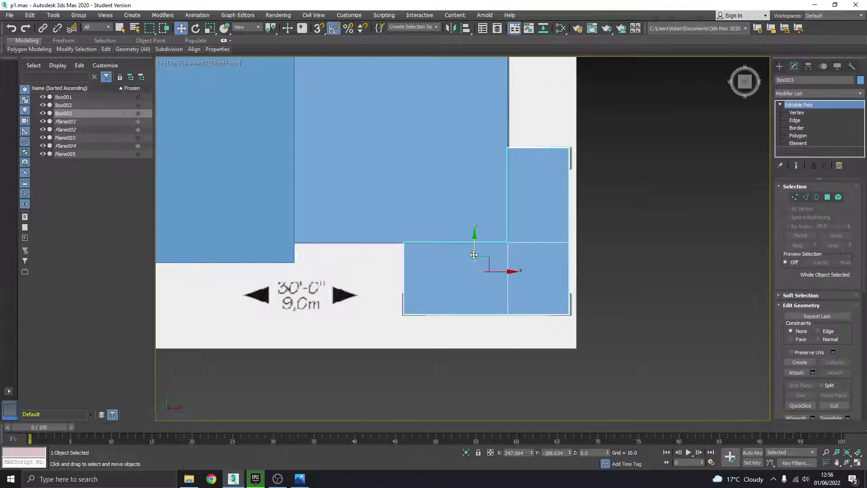
{"action": "scroll", "coordinate": [411, 286], "scroll_direction": "up", "scroll_amount": 4}
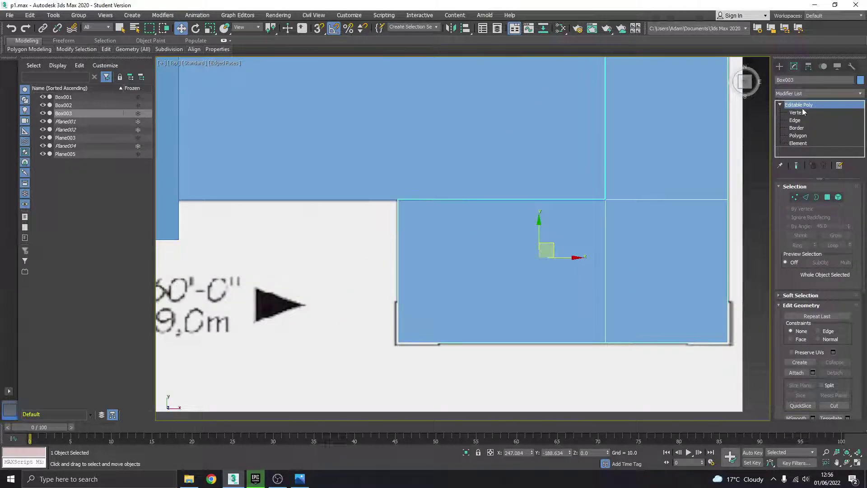
{"action": "left_click", "coordinate": [779, 66]}
{"action": "left_click", "coordinate": [800, 120]}
{"action": "scroll", "coordinate": [463, 281], "scroll_direction": "up", "scroll_amount": 2}
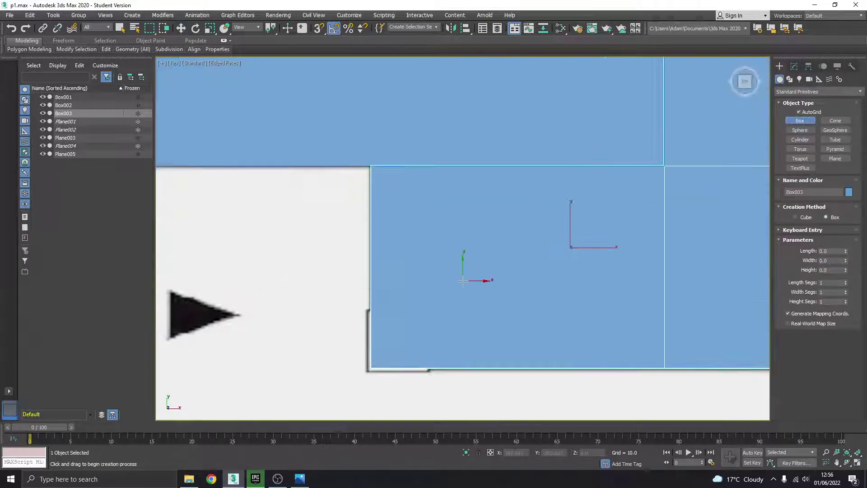
{"action": "scroll", "coordinate": [370, 374], "scroll_direction": "up", "scroll_amount": 2}
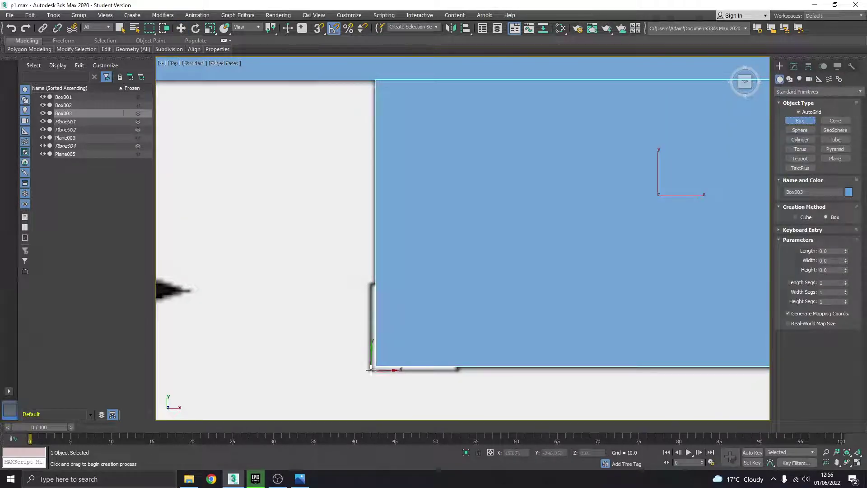
{"action": "left_click_drag", "start_coordinate": [371, 371], "coordinate": [458, 283]}
{"action": "left_click", "coordinate": [456, 234]}
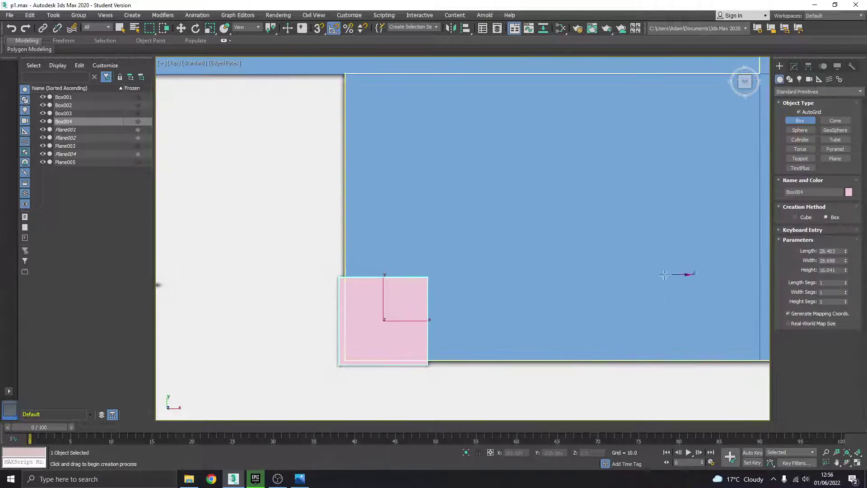
End box creation and convert the new column box to an Editable Poly.
{"action": "middle_click_drag", "start_coordinate": [418, 264], "coordinate": [370, 260]}
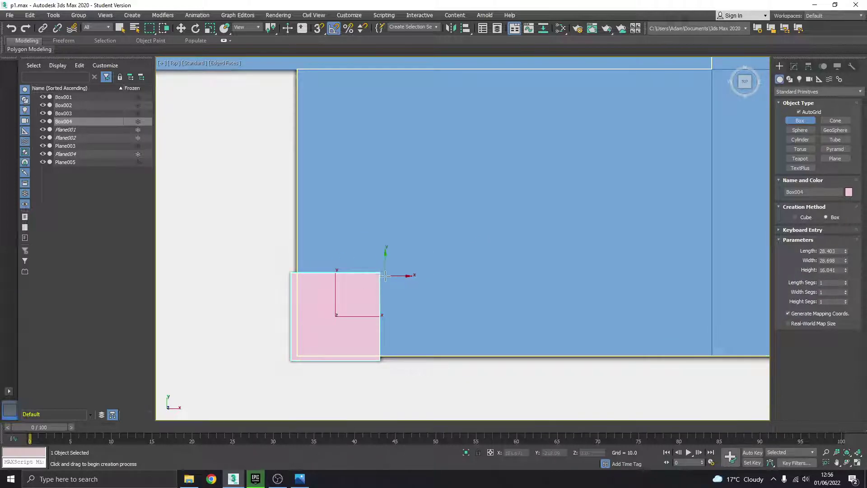
{"action": "left_click", "coordinate": [858, 464]}
{"action": "middle_click", "coordinate": [713, 347]}
{"action": "left_click", "coordinate": [857, 463]}
{"action": "middle_click_drag", "start_coordinate": [307, 244], "coordinate": [496, 240]}
{"action": "key", "text": "z"}
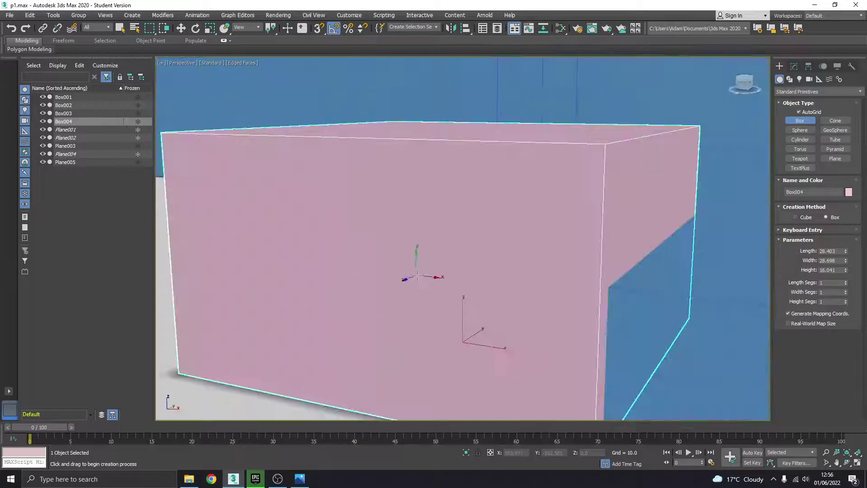
{"action": "scroll", "coordinate": [430, 282], "scroll_direction": "down", "scroll_amount": 5}
{"action": "key", "text": "w"}
{"action": "right_click", "coordinate": [431, 271]}
{"action": "mouse_move", "coordinate": [452, 350]}
{"action": "left_click", "coordinate": [505, 356]}
{"action": "left_click", "coordinate": [780, 105]}
{"action": "left_click", "coordinate": [798, 136]}
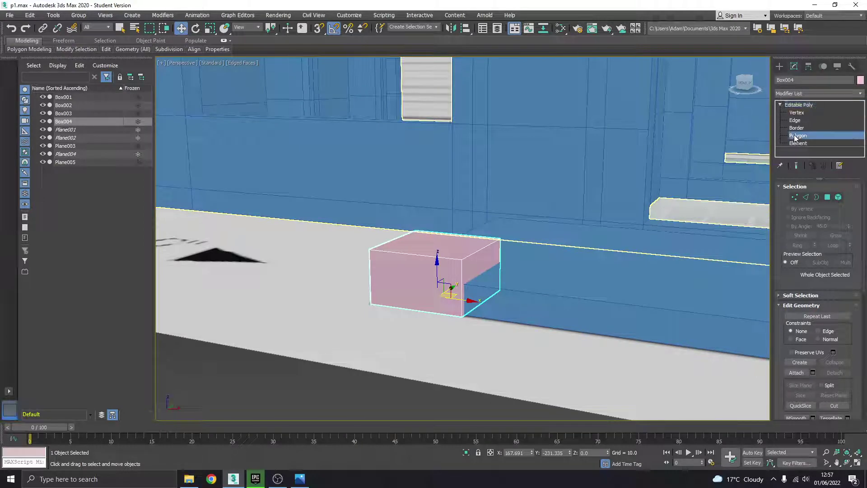
{"action": "left_click", "coordinate": [453, 240]}
{"action": "scroll", "coordinate": [452, 240], "scroll_direction": "down", "scroll_amount": 3}
{"action": "scroll", "coordinate": [452, 240], "scroll_direction": "down", "scroll_amount": 2}
{"action": "middle_click_drag", "start_coordinate": [501, 229], "coordinate": [479, 274]}
{"action": "left_click", "coordinate": [852, 453]}
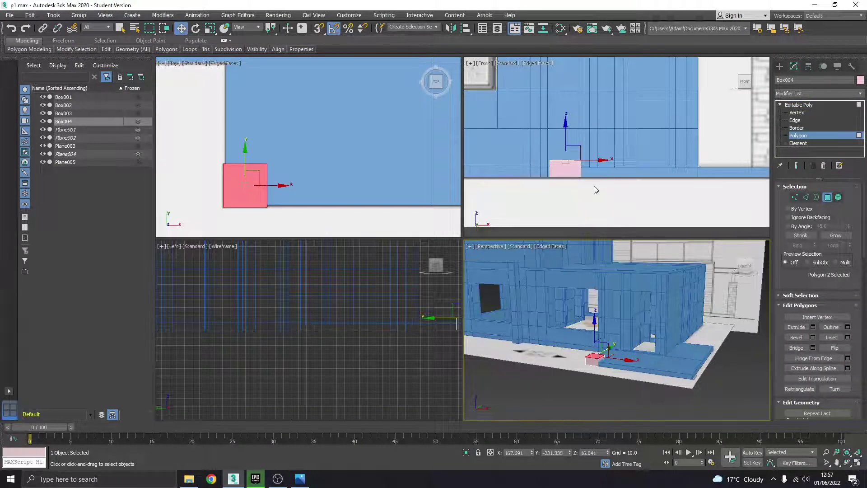
{"action": "middle_click_drag", "start_coordinate": [592, 188], "coordinate": [550, 227]}
{"action": "left_click", "coordinate": [799, 106]}
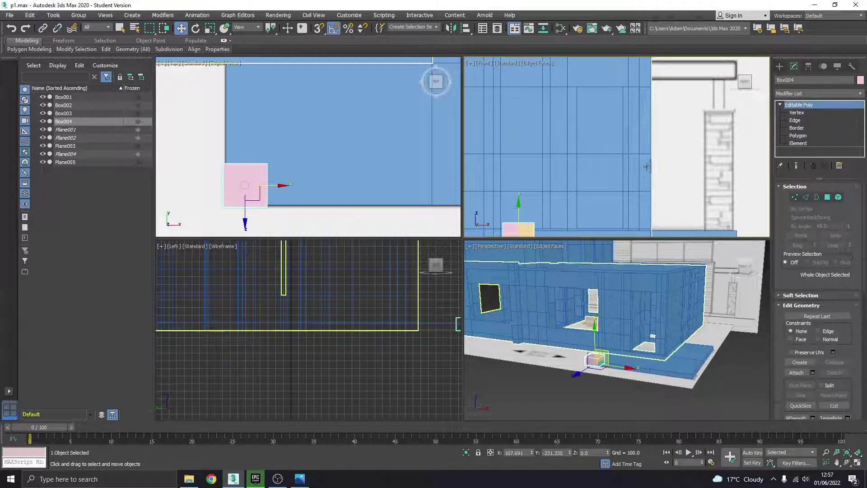
Move the column box along X in the Front view to about X 353.3, aligning it with the stone column in the elevation drawing.
{"action": "middle_click_drag", "start_coordinate": [645, 167], "coordinate": [613, 138]}
{"action": "left_click_drag", "start_coordinate": [522, 211], "coordinate": [718, 210]}
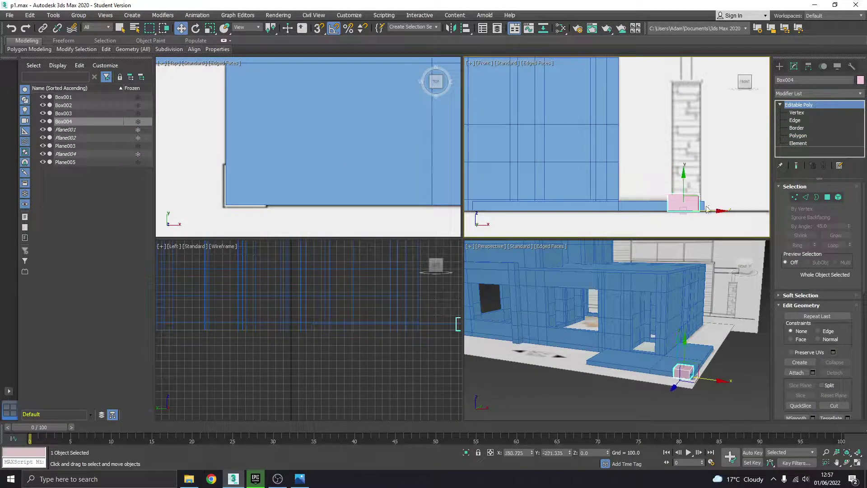
{"action": "scroll", "coordinate": [702, 204], "scroll_direction": "up", "scroll_amount": 7}
{"action": "middle_click_drag", "start_coordinate": [667, 193], "coordinate": [651, 186]}
{"action": "left_click_drag", "start_coordinate": [634, 217], "coordinate": [649, 218]}
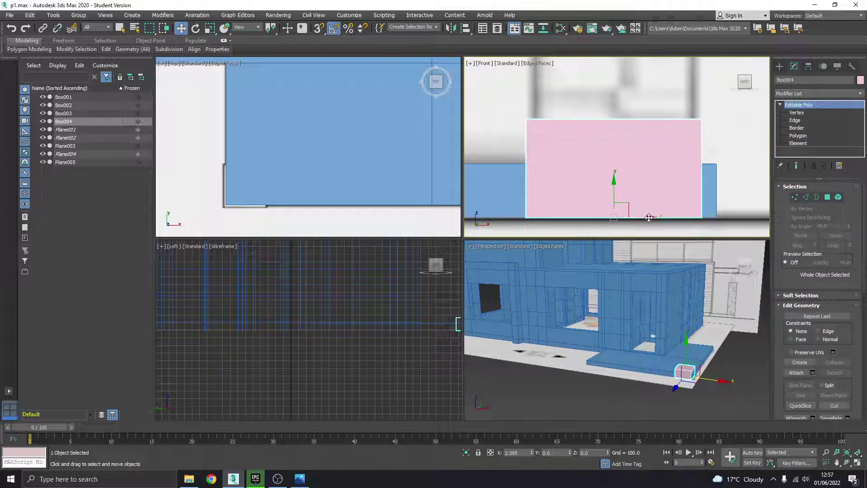
{"action": "scroll", "coordinate": [582, 123], "scroll_direction": "down", "scroll_amount": 4}
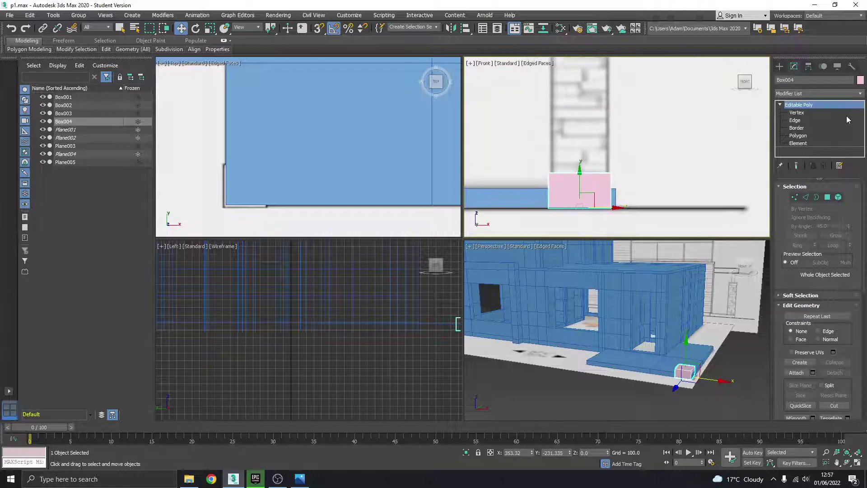
Raise the column box's top vertices in the Front view to about Z 118.6, matching the stone column's top in the elevation drawing.
{"action": "left_click", "coordinate": [797, 113]}
{"action": "left_click_drag", "start_coordinate": [524, 152], "coordinate": [635, 189]}
{"action": "scroll", "coordinate": [597, 216], "scroll_direction": "up", "scroll_amount": 3}
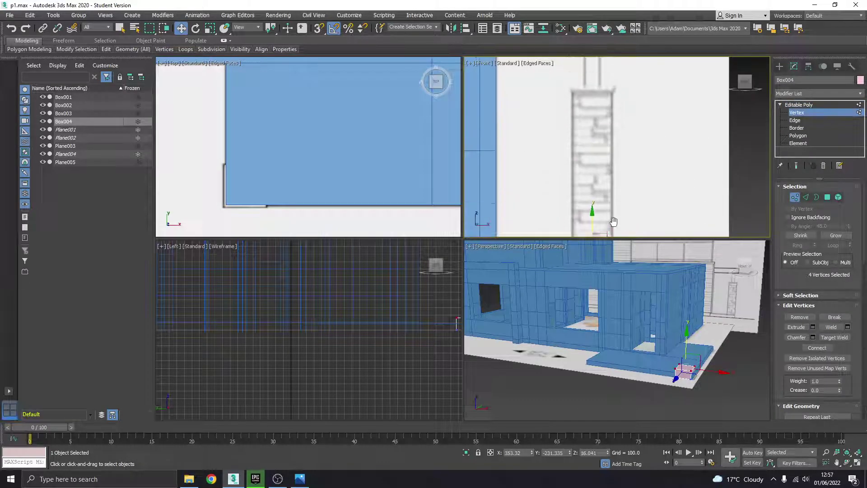
{"action": "left_click_drag", "start_coordinate": [593, 213], "coordinate": [614, 62]}
{"action": "middle_click_drag", "start_coordinate": [618, 112], "coordinate": [609, 165]}
{"action": "middle_click_drag", "start_coordinate": [689, 373], "coordinate": [646, 368]}
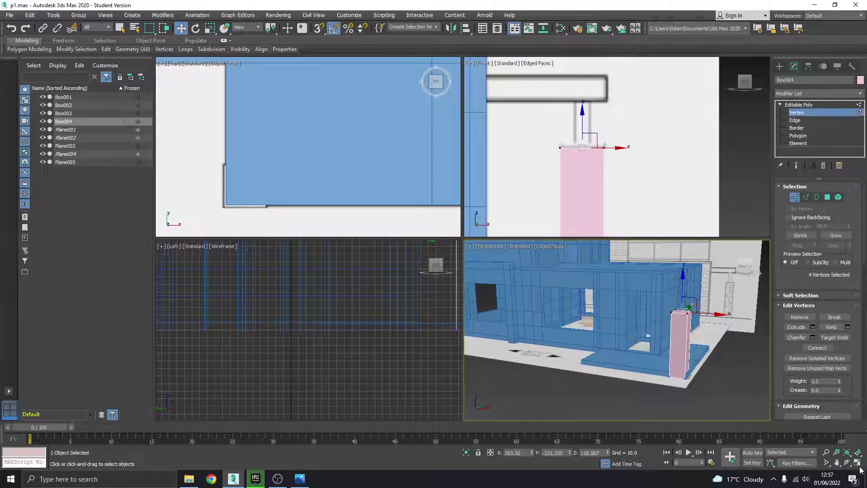
Check the reference photo, then extrude the column's top polygon upward by 2.929.
{"action": "left_click", "coordinate": [857, 463]}
{"action": "middle_click_drag", "start_coordinate": [488, 131], "coordinate": [579, 117], "text": "alt"}
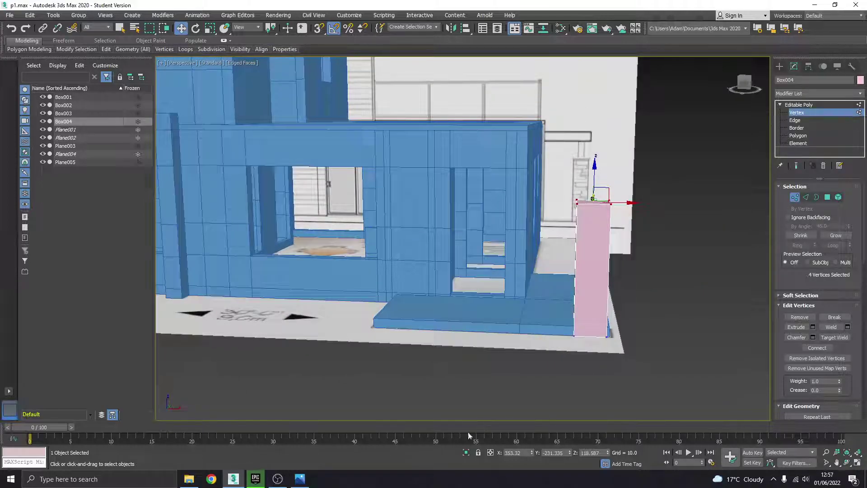
{"action": "left_click", "coordinate": [300, 479]}
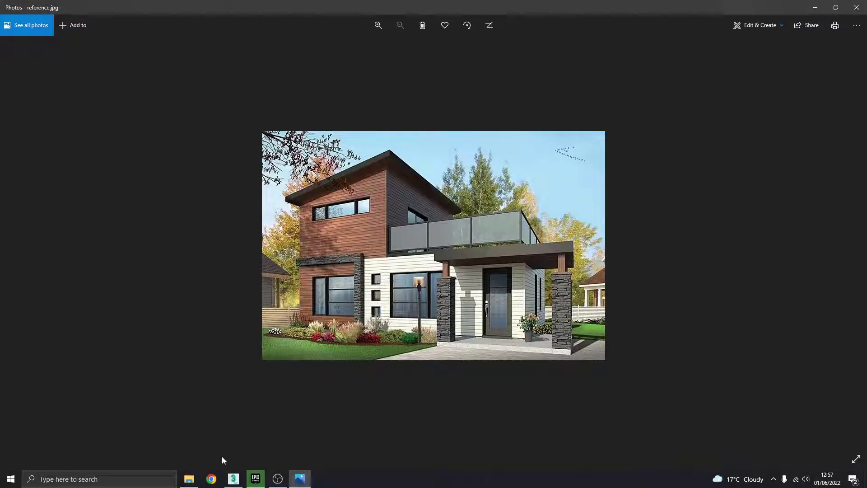
{"action": "left_click", "coordinate": [302, 483]}
{"action": "left_click", "coordinate": [799, 135]}
{"action": "middle_click_drag", "start_coordinate": [731, 203], "coordinate": [766, 203], "text": "alt"}
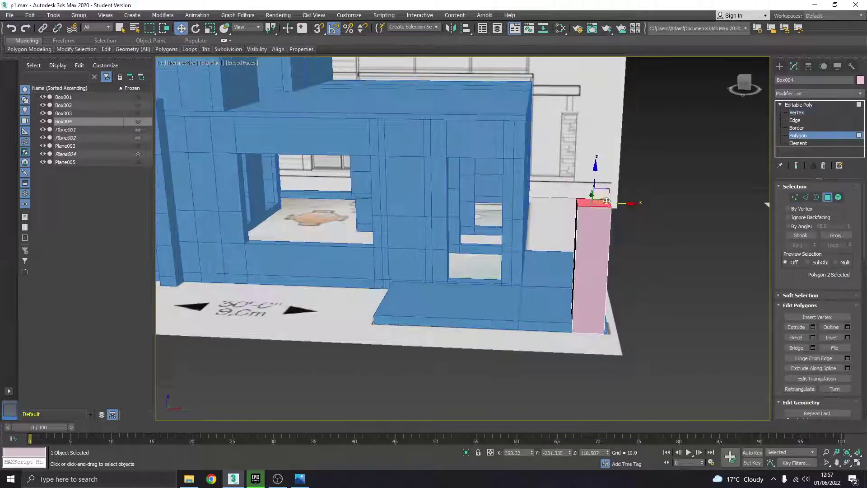
{"action": "scroll", "coordinate": [609, 208], "scroll_direction": "up", "scroll_amount": 4}
{"action": "left_click", "coordinate": [812, 327]}
{"action": "middle_click_drag", "start_coordinate": [650, 216], "coordinate": [609, 217], "text": "alt"}
{"action": "left_click_drag", "start_coordinate": [443, 132], "coordinate": [443, 157]}
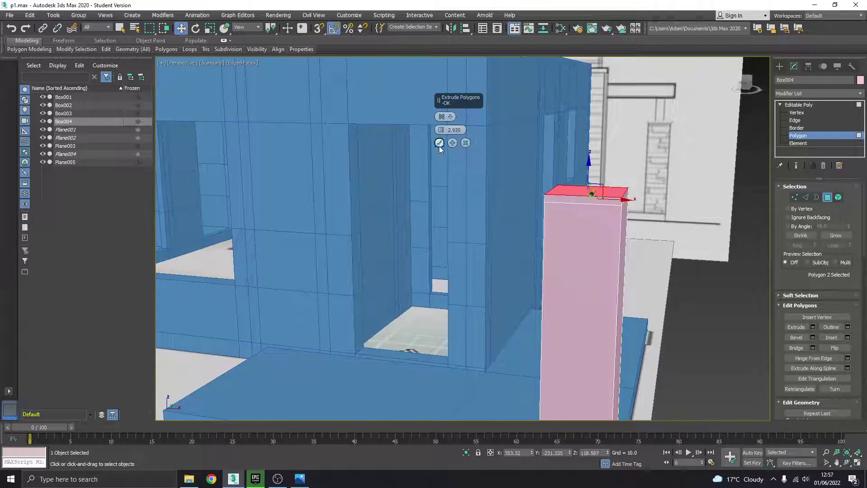
{"action": "left_click", "coordinate": [439, 143]}
Extrude the four side polygons of the column's top band outward by Local Normal with a height of 2.197.
{"action": "middle_click_drag", "start_coordinate": [439, 146], "coordinate": [549, 210], "text": "alt"}
{"action": "left_click", "coordinate": [643, 214], "text": "ctrl"}
{"action": "middle_click_drag", "start_coordinate": [641, 214], "coordinate": [553, 225], "text": "alt"}
{"action": "left_click", "coordinate": [623, 218], "text": "ctrl"}
{"action": "middle_click_drag", "start_coordinate": [623, 218], "coordinate": [832, 293], "text": "alt"}
{"action": "left_click", "coordinate": [813, 327]}
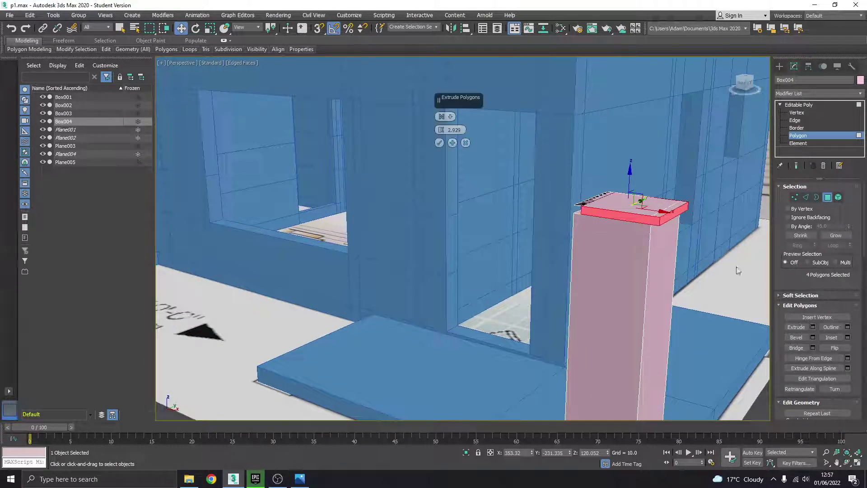
{"action": "left_click", "coordinate": [442, 117]}
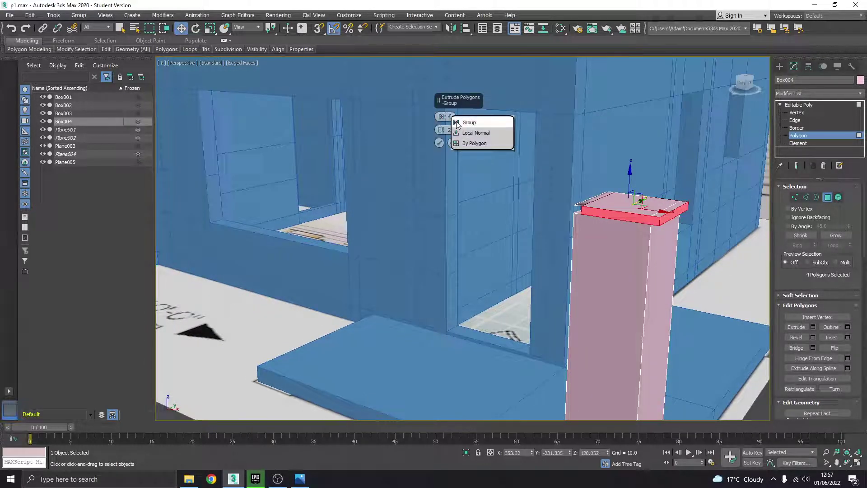
{"action": "left_click", "coordinate": [479, 132]}
{"action": "left_click_drag", "start_coordinate": [441, 131], "coordinate": [437, 133]}
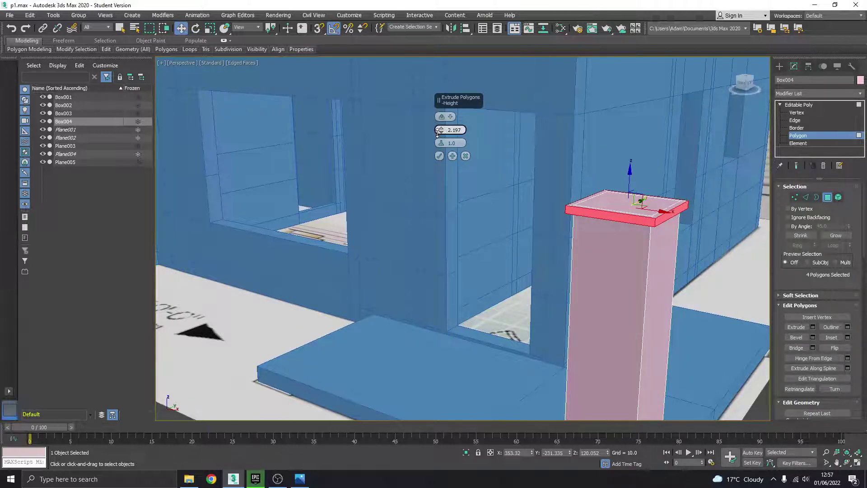
{"action": "left_click", "coordinate": [439, 155]}
Move the whole column along X in the Top view to about X 357.8, aligning its cap with the porch corner outline.
{"action": "middle_click_drag", "start_coordinate": [476, 180], "coordinate": [595, 196], "text": "alt"}
{"action": "left_click", "coordinate": [300, 479]}
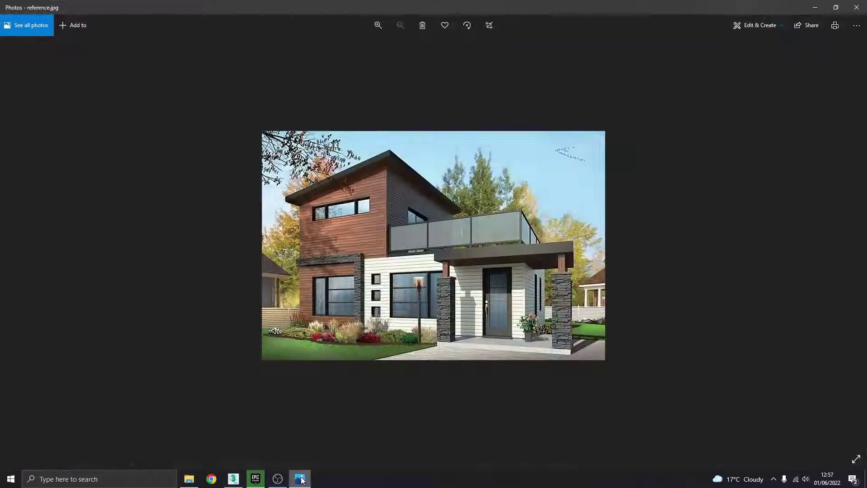
{"action": "left_click", "coordinate": [301, 478]}
{"action": "left_click", "coordinate": [857, 463]}
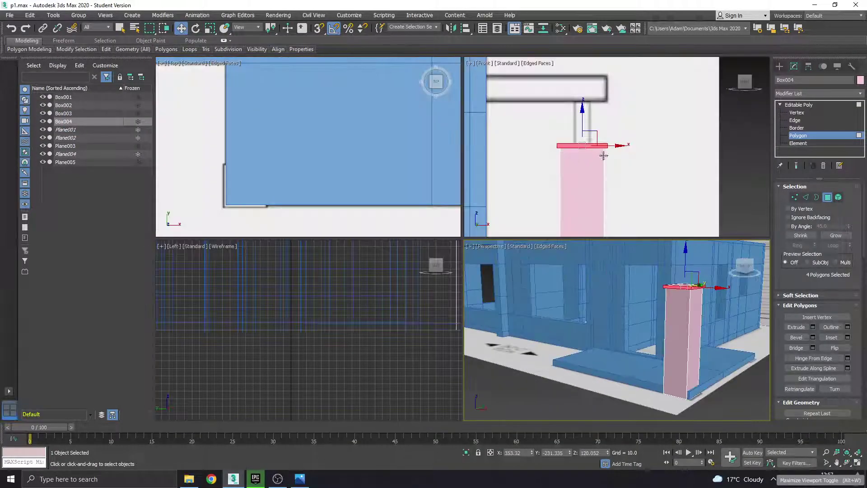
{"action": "middle_click_drag", "start_coordinate": [363, 190], "coordinate": [247, 161]}
{"action": "scroll", "coordinate": [253, 163], "scroll_direction": "down", "scroll_amount": 3}
{"action": "scroll", "coordinate": [323, 176], "scroll_direction": "up", "scroll_amount": 5}
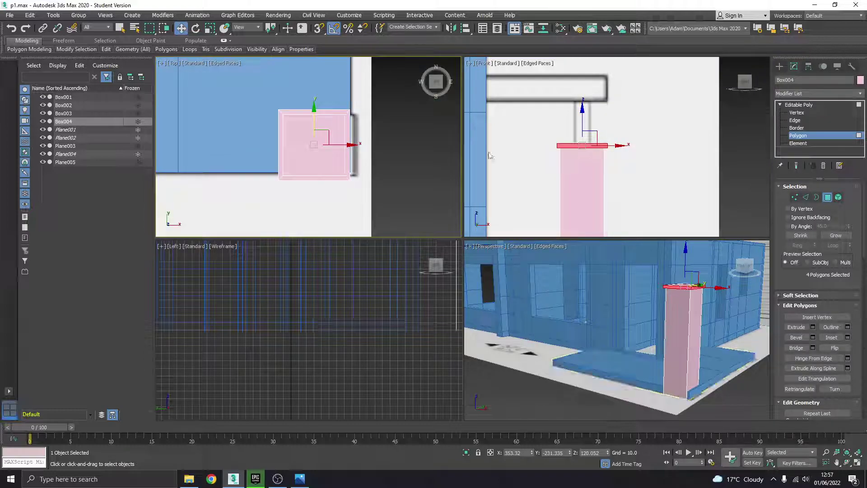
{"action": "left_click", "coordinate": [799, 104]}
{"action": "scroll", "coordinate": [374, 145], "scroll_direction": "up", "scroll_amount": 4}
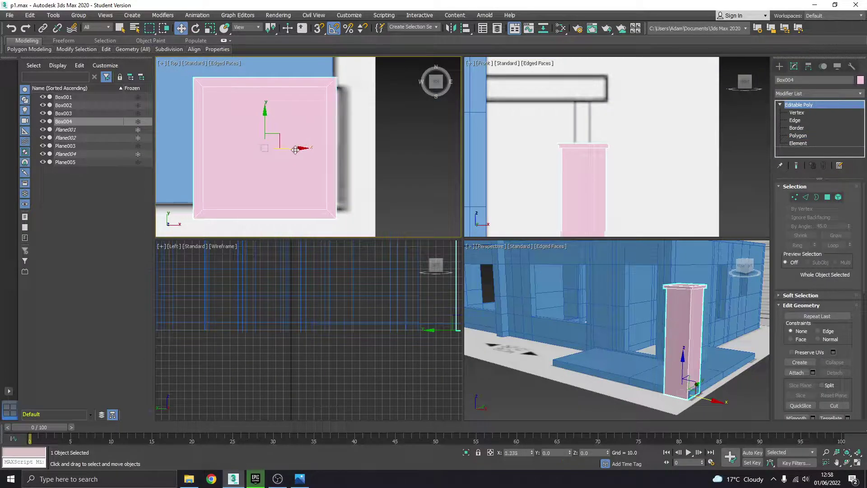
{"action": "left_click_drag", "start_coordinate": [296, 150], "coordinate": [310, 150]}
Change the column's object color to the same blue as the rest of the house.
{"action": "middle_click_drag", "start_coordinate": [740, 339], "coordinate": [734, 338]}
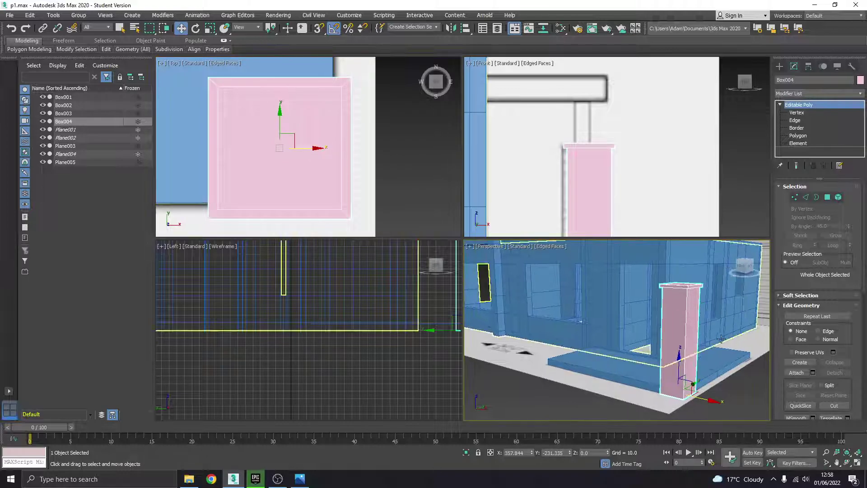
{"action": "left_click", "coordinate": [861, 80]}
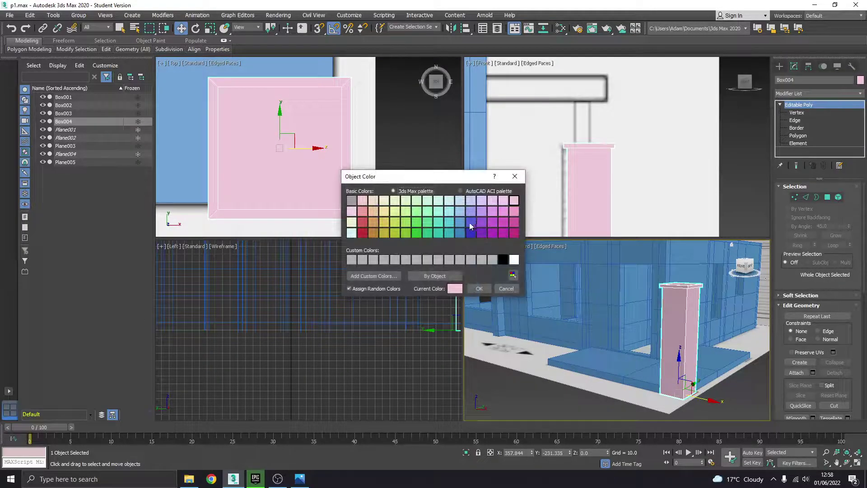
{"action": "left_click", "coordinate": [481, 288]}
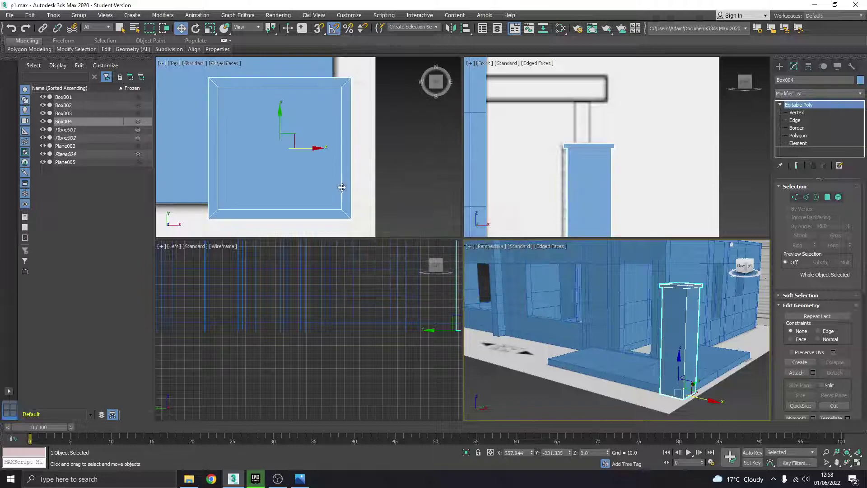
Inset the top polygon of the column's cap to a small central square, following the post in the reference photo.
{"action": "left_click", "coordinate": [857, 462]}
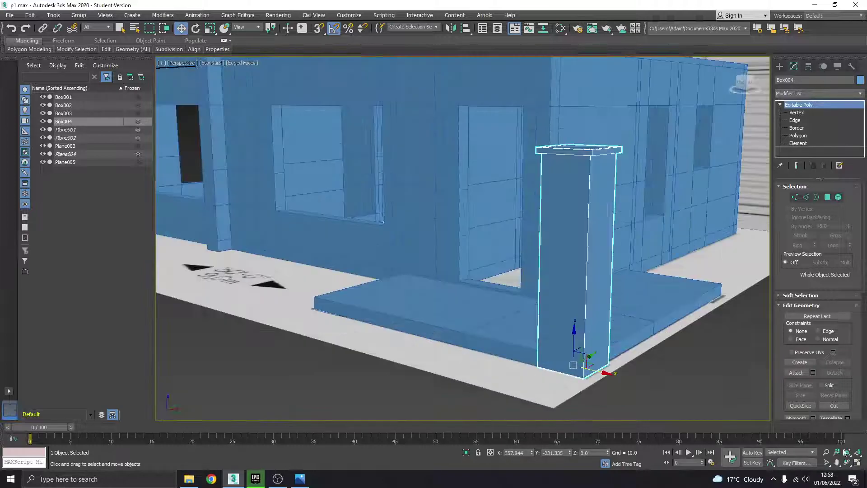
{"action": "left_click", "coordinate": [300, 478]}
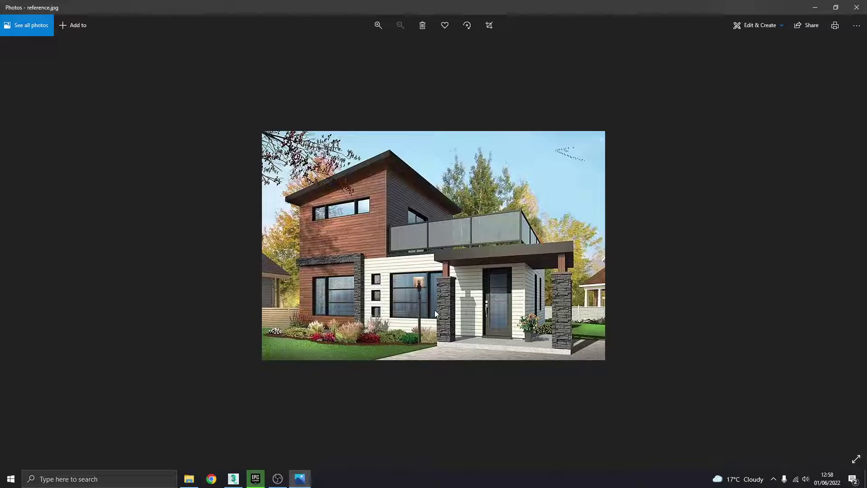
{"action": "left_click", "coordinate": [300, 478]}
{"action": "middle_click_drag", "start_coordinate": [591, 203], "coordinate": [578, 270]}
{"action": "left_click", "coordinate": [798, 136]}
{"action": "key", "text": "z"}
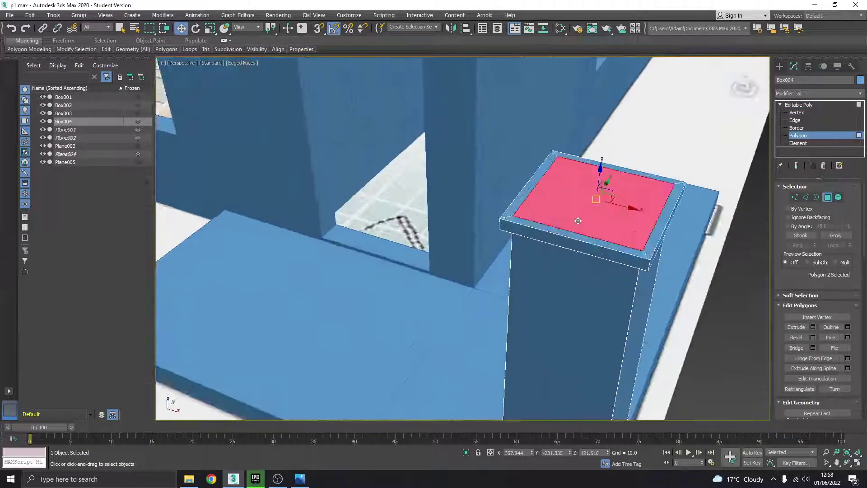
{"action": "left_click", "coordinate": [831, 337]}
{"action": "middle_click_drag", "start_coordinate": [586, 205], "coordinate": [587, 226], "text": "alt"}
{"action": "left_click_drag", "start_coordinate": [586, 227], "coordinate": [592, 248]}
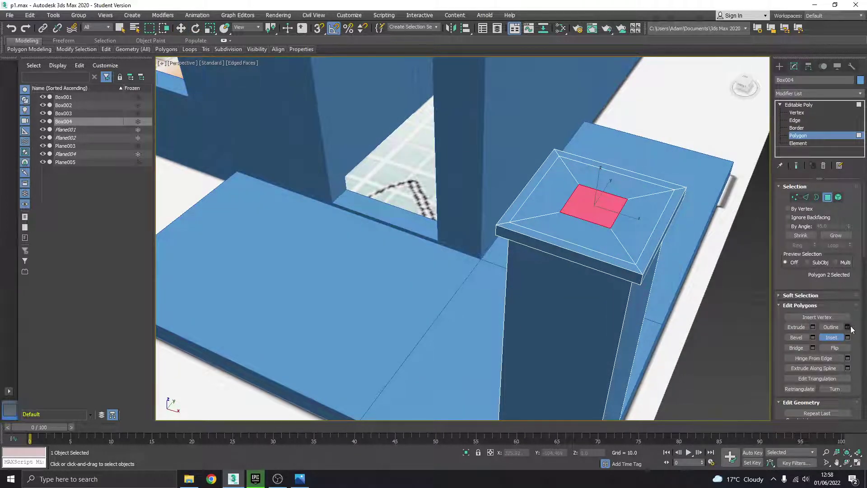
{"action": "key", "text": "w"}
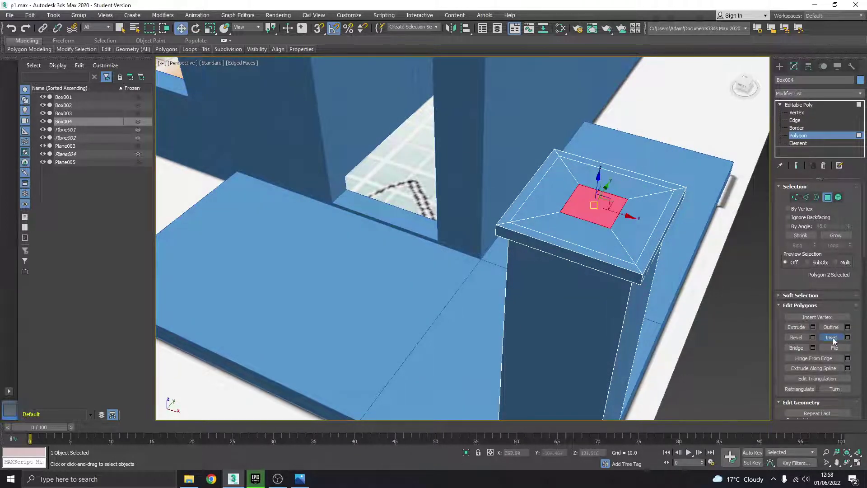
Extrude the inset square upward into a slim post and raise its top face slightly.
{"action": "left_click", "coordinate": [811, 326]}
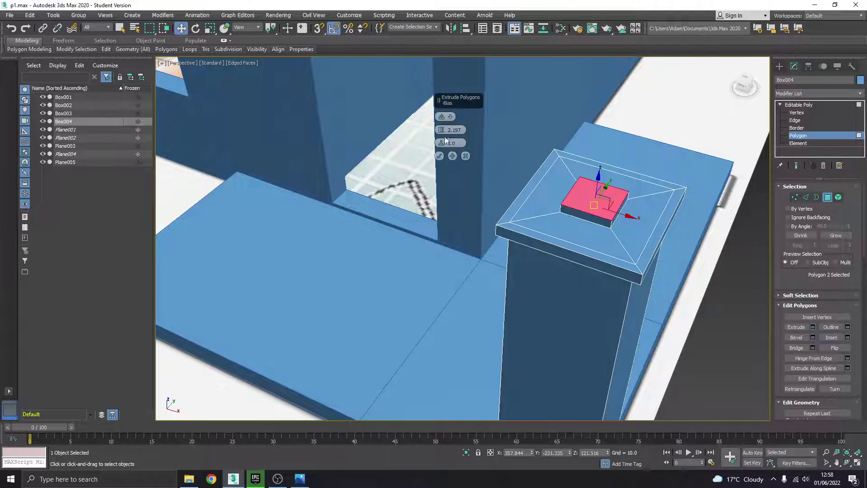
{"action": "left_click_drag", "start_coordinate": [443, 131], "coordinate": [438, 29]}
{"action": "left_click", "coordinate": [439, 156]}
{"action": "middle_click_drag", "start_coordinate": [519, 240], "coordinate": [560, 215], "text": "alt"}
{"action": "scroll", "coordinate": [538, 188], "scroll_direction": "down", "scroll_amount": 5}
{"action": "left_click_drag", "start_coordinate": [563, 160], "coordinate": [565, 147]}
{"action": "left_click", "coordinate": [804, 104]}
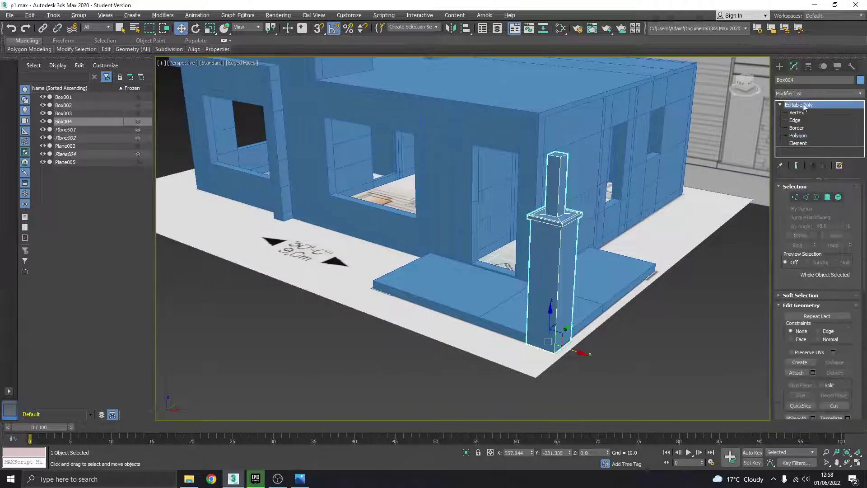
Clone the column along X as one instance and align it with the column outline at the front porch's far end.
{"action": "middle_click_drag", "start_coordinate": [561, 270], "coordinate": [590, 283], "text": "alt"}
{"action": "middle_click_drag", "start_coordinate": [552, 330], "coordinate": [588, 329]}
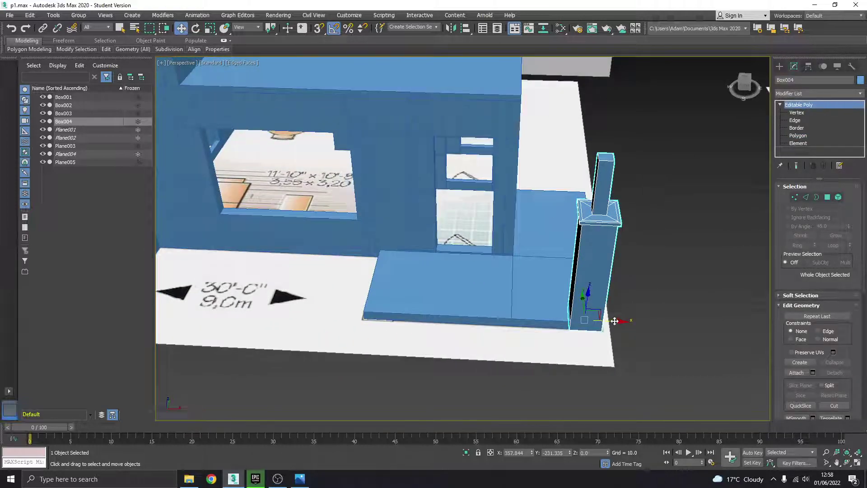
{"action": "left_click_drag", "start_coordinate": [615, 321], "coordinate": [444, 307], "text": "shift"}
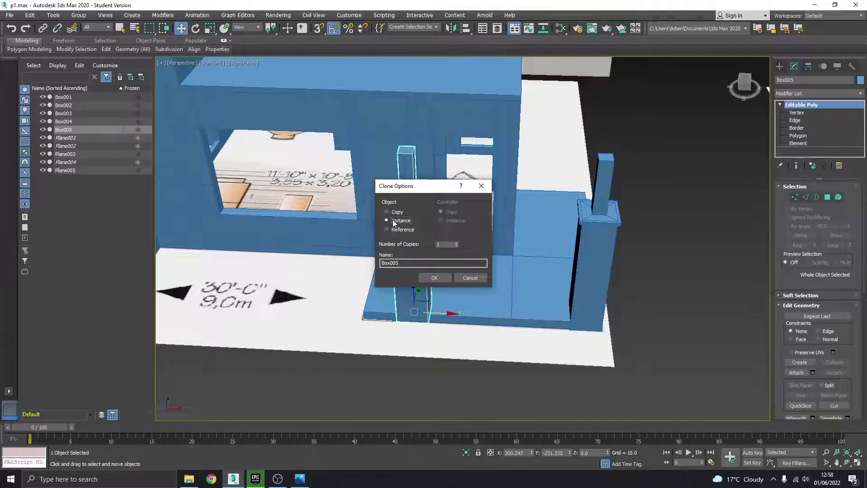
{"action": "left_click", "coordinate": [434, 278]}
{"action": "scroll", "coordinate": [504, 324], "scroll_direction": "up", "scroll_amount": 5}
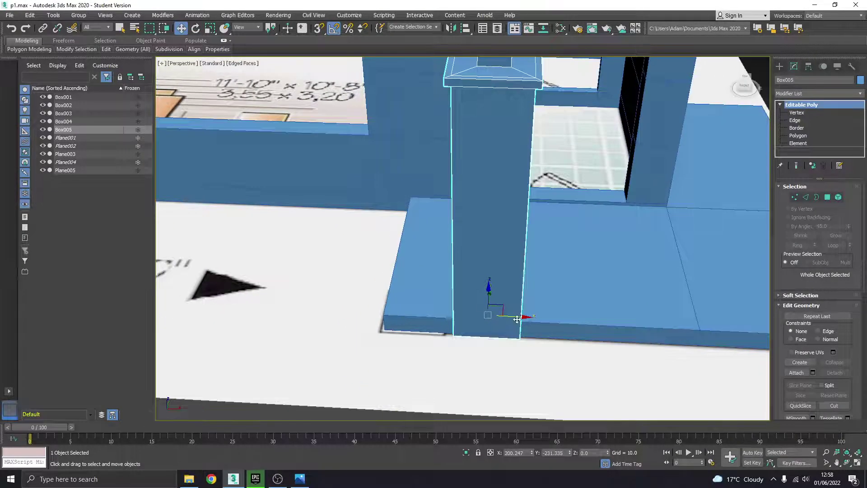
{"action": "left_click_drag", "start_coordinate": [517, 319], "coordinate": [444, 309]}
Clone the corner column along Y to about Y -41, aligning it with the column outline at the side porch's rear end.
{"action": "middle_click_drag", "start_coordinate": [687, 232], "coordinate": [388, 219]}
{"action": "left_click", "coordinate": [483, 236]}
{"action": "mouse_move", "coordinate": [524, 240]}
{"action": "middle_mouse_down", "text": "alt"}
{"action": "mouse_move", "coordinate": [492, 247]}
{"action": "mouse_move", "coordinate": [425, 238]}
{"action": "mouse_move", "coordinate": [523, 215]}
{"action": "mouse_move", "coordinate": [519, 205]}
{"action": "middle_mouse_up", "text": "alt"}
{"action": "scroll", "coordinate": [426, 238], "scroll_direction": "down", "scroll_amount": 2}
{"action": "left_click_drag", "start_coordinate": [339, 173], "coordinate": [499, 195], "text": "shift"}
{"action": "left_click", "coordinate": [445, 273]}
{"action": "scroll", "coordinate": [511, 223], "scroll_direction": "up", "scroll_amount": 2}
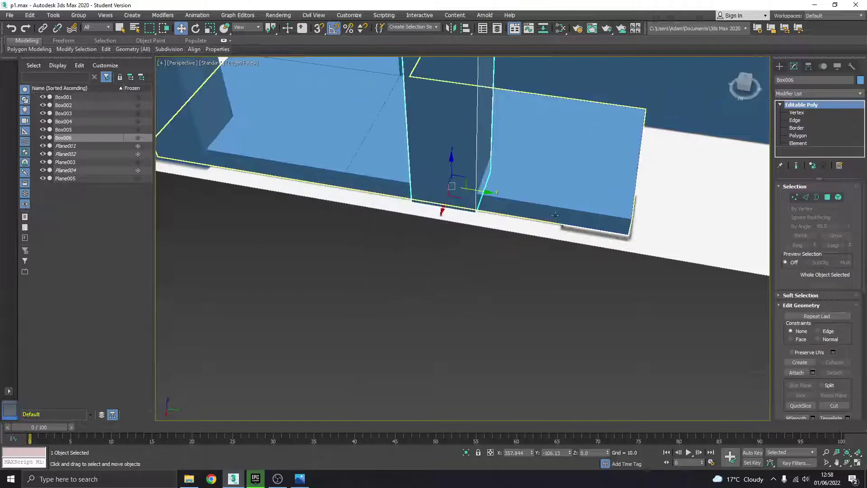
{"action": "middle_click_drag", "start_coordinate": [555, 214], "coordinate": [489, 215]}
{"action": "left_click_drag", "start_coordinate": [419, 194], "coordinate": [562, 220]}
{"action": "middle_click_drag", "start_coordinate": [561, 219], "coordinate": [586, 237], "text": "alt"}
{"action": "scroll", "coordinate": [558, 195], "scroll_direction": "down", "scroll_amount": 4}
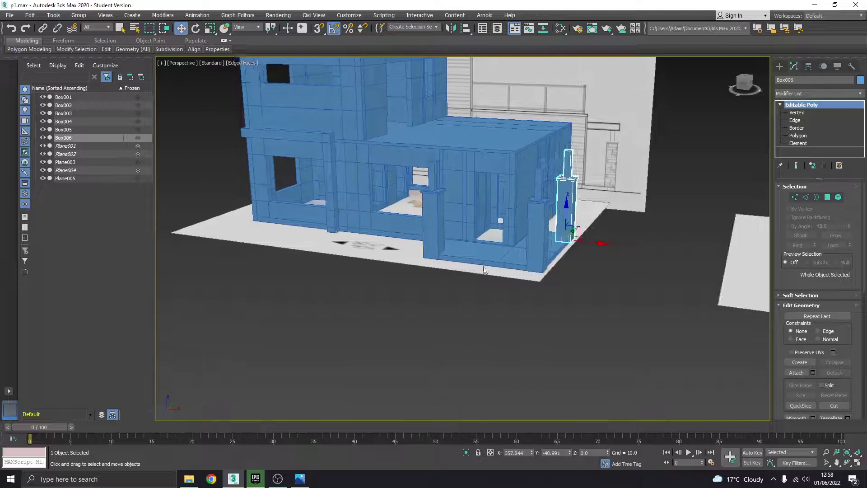
Clone the L-shaped porch slab upward as a copy to about Z 136.1 to start the porch roof.
{"action": "left_click", "coordinate": [491, 249]}
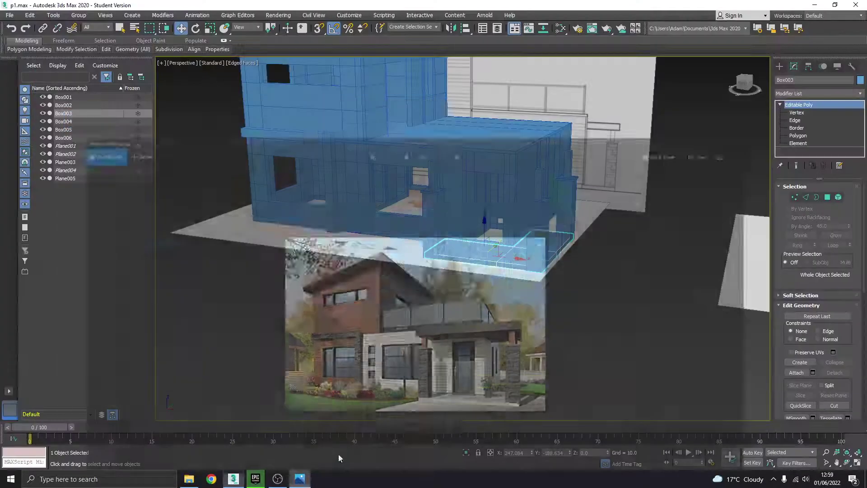
{"action": "mouse_move", "coordinate": [540, 267]}
{"action": "middle_mouse_down"}
{"action": "mouse_move", "coordinate": [529, 288]}
{"action": "mouse_move", "coordinate": [512, 283]}
{"action": "middle_mouse_up"}
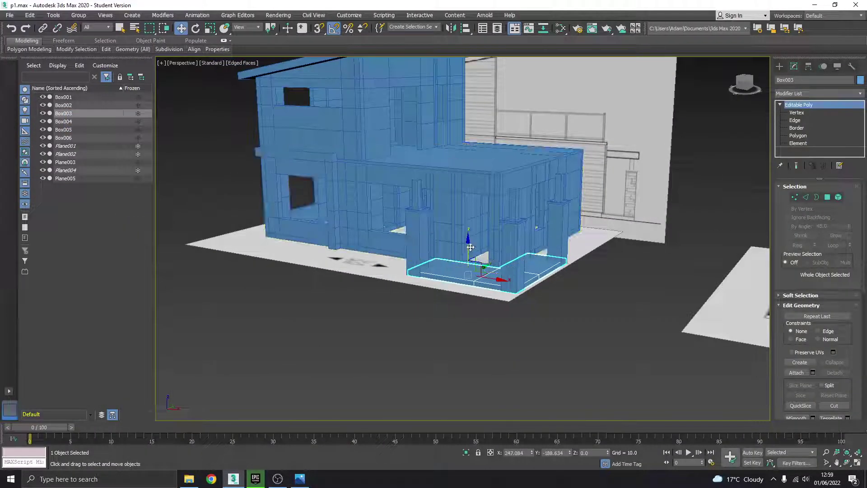
{"action": "left_click_drag", "start_coordinate": [471, 251], "coordinate": [472, 170], "text": "shift"}
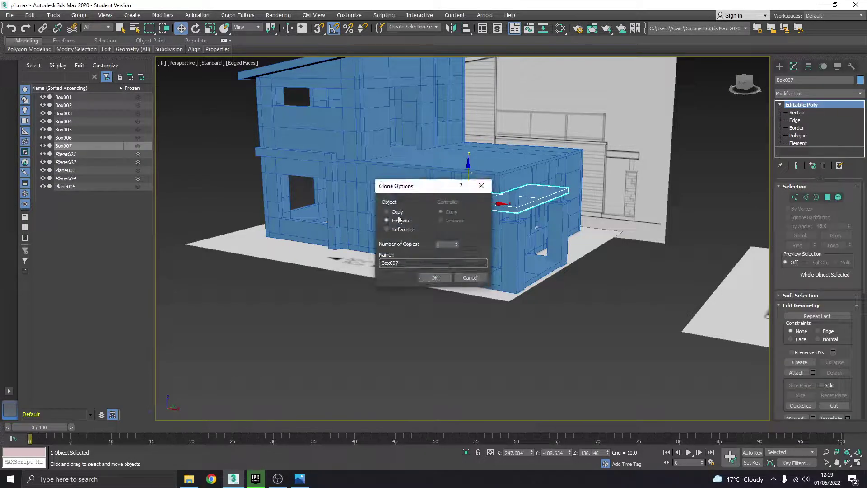
{"action": "left_click", "coordinate": [435, 278]}
Move the copied slab vertically to about Z 149, matching the underside of the porch roof in the elevation drawing.
{"action": "middle_click_drag", "start_coordinate": [481, 217], "coordinate": [477, 246]}
{"action": "scroll", "coordinate": [472, 226], "scroll_direction": "up", "scroll_amount": 3}
{"action": "left_click_drag", "start_coordinate": [460, 201], "coordinate": [459, 181]}
{"action": "left_click", "coordinate": [300, 479]}
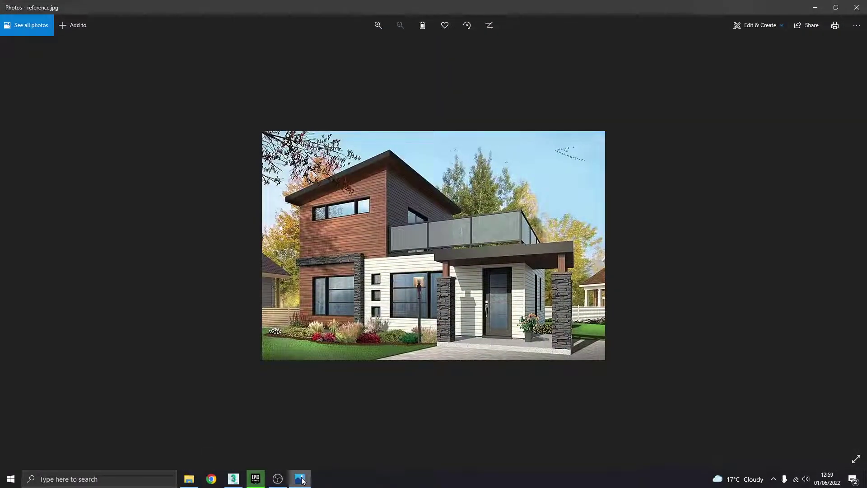
{"action": "left_click", "coordinate": [301, 479]}
{"action": "scroll", "coordinate": [458, 200], "scroll_direction": "up", "scroll_amount": 6}
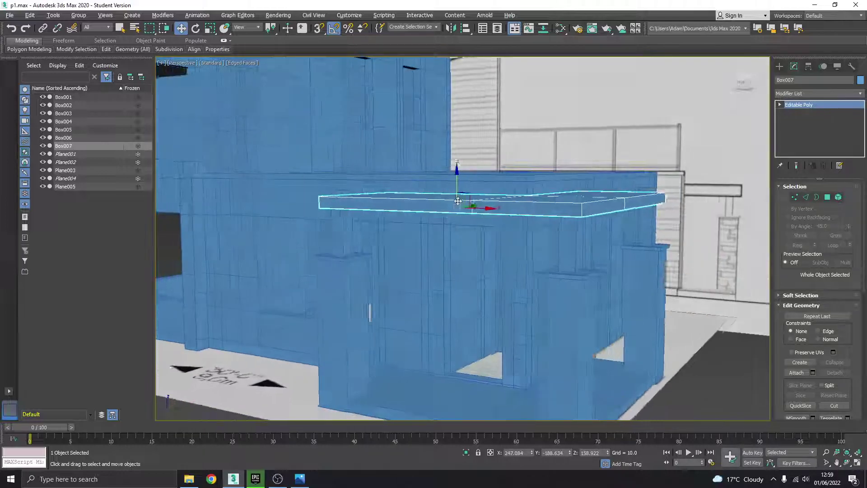
{"action": "middle_click_drag", "start_coordinate": [458, 200], "coordinate": [455, 201], "text": "alt"}
{"action": "left_click_drag", "start_coordinate": [458, 183], "coordinate": [458, 166]}
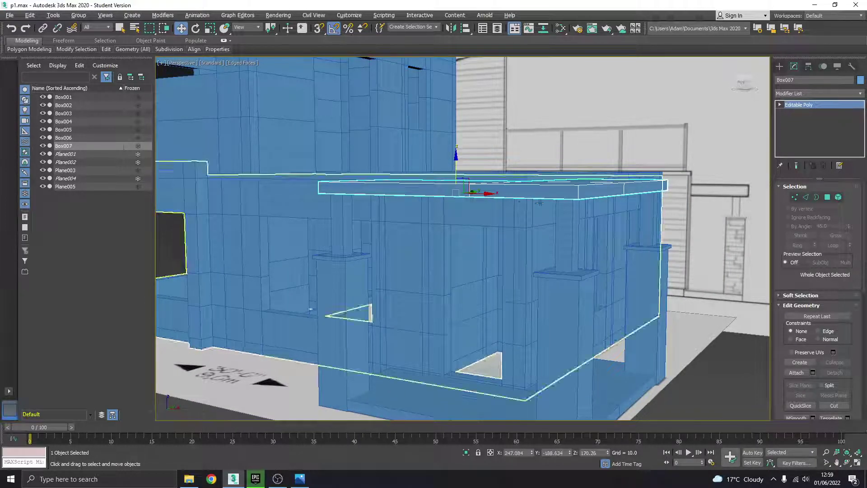
{"action": "left_click", "coordinate": [862, 461]}
{"action": "scroll", "coordinate": [646, 141], "scroll_direction": "up", "scroll_amount": 4}
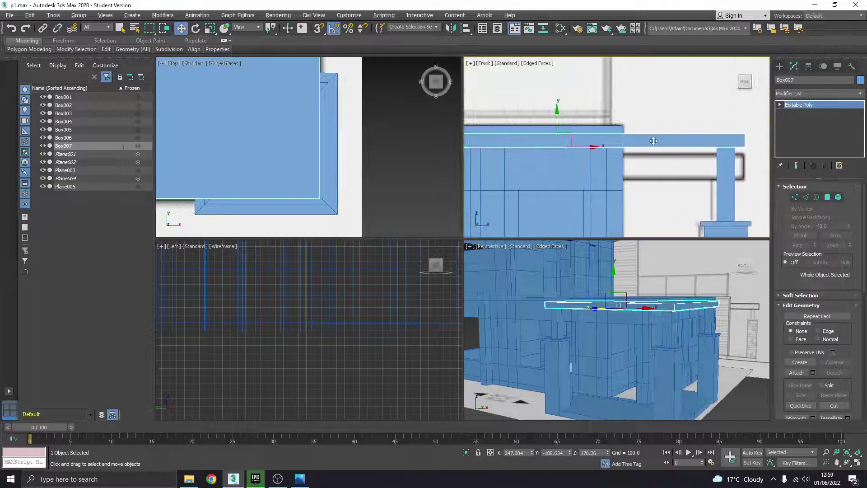
{"action": "left_click_drag", "start_coordinate": [558, 115], "coordinate": [557, 148]}
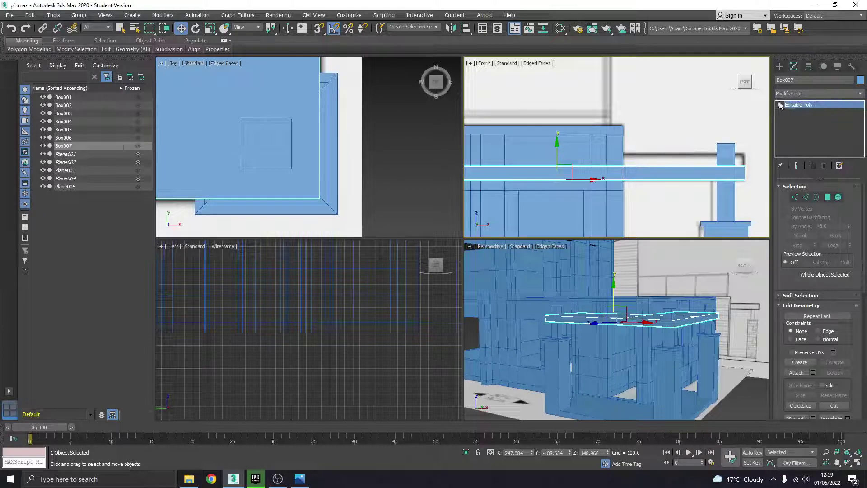
Raise the three top polygons of the L-shaped porch roof slab to about Z 166.4, aligned with the elevation drawing.
{"action": "left_click", "coordinate": [780, 106]}
{"action": "left_click", "coordinate": [798, 135]}
{"action": "middle_click_drag", "start_coordinate": [632, 316], "coordinate": [645, 331], "text": "alt"}
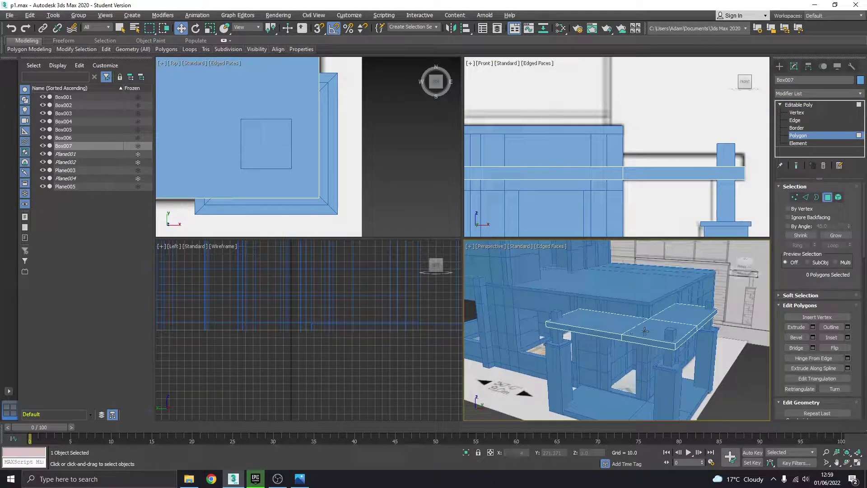
{"action": "left_click", "coordinate": [612, 323]}
{"action": "left_click", "coordinate": [655, 329], "text": "ctrl"}
{"action": "left_click", "coordinate": [681, 306], "text": "ctrl"}
{"action": "middle_click_drag", "start_coordinate": [653, 174], "coordinate": [650, 174]}
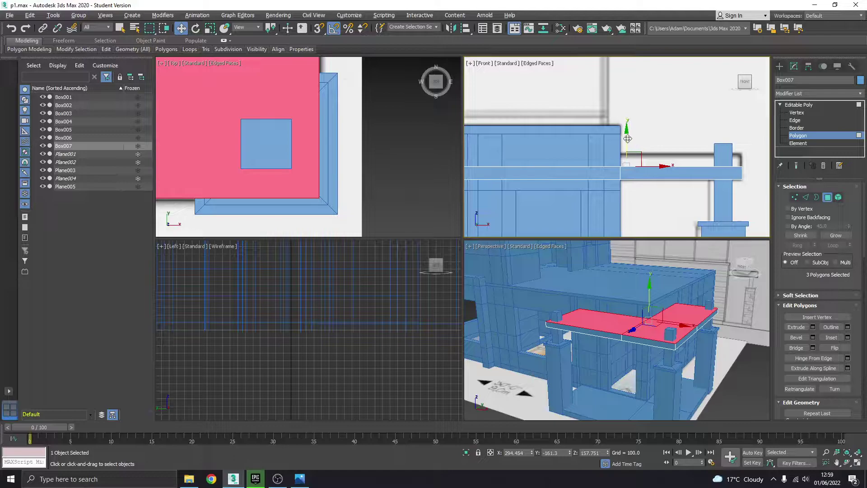
{"action": "left_click_drag", "start_coordinate": [628, 139], "coordinate": [628, 126]}
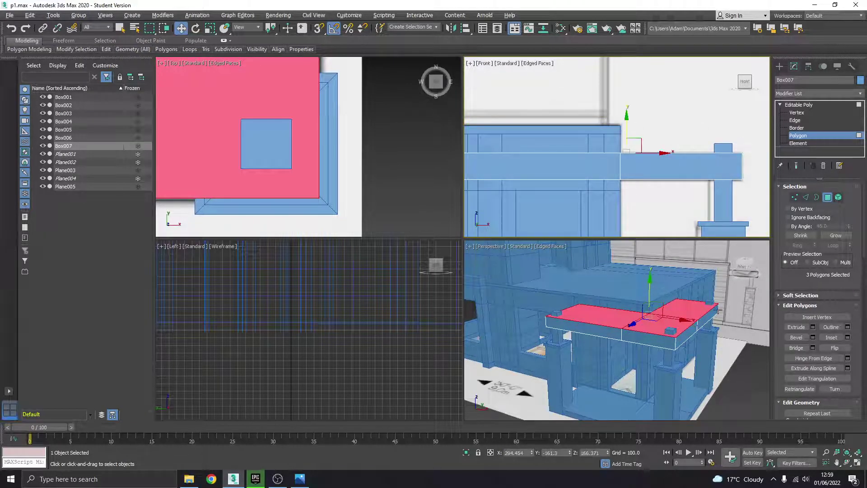
{"action": "left_click", "coordinate": [799, 105]}
Move the four top vertices of the corner column's post vertically so the post ends just inside the porch roof slab.
{"action": "left_click", "coordinate": [672, 376]}
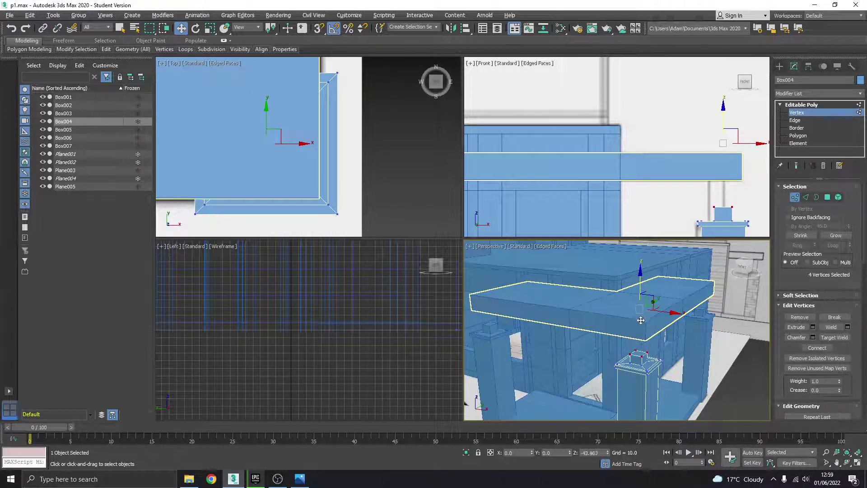
{"action": "left_click_drag", "start_coordinate": [648, 324], "coordinate": [646, 294]}
{"action": "scroll", "coordinate": [685, 288], "scroll_direction": "down", "scroll_amount": 3}
{"action": "middle_click_drag", "start_coordinate": [684, 288], "coordinate": [664, 261]}
{"action": "left_click", "coordinate": [725, 359]}
{"action": "left_click", "coordinate": [814, 110]}
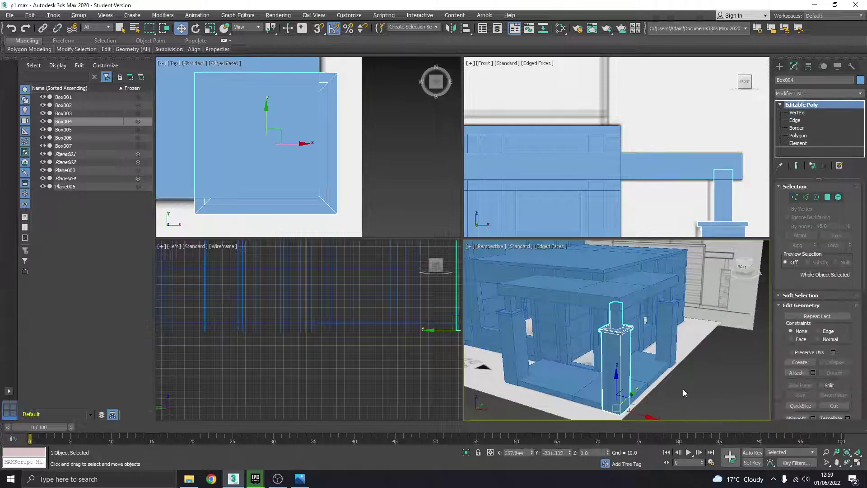
Maximise the perspective viewport and compare the modelled porch with the reference photo.
{"action": "left_click", "coordinate": [681, 387]}
{"action": "left_click", "coordinate": [857, 462]}
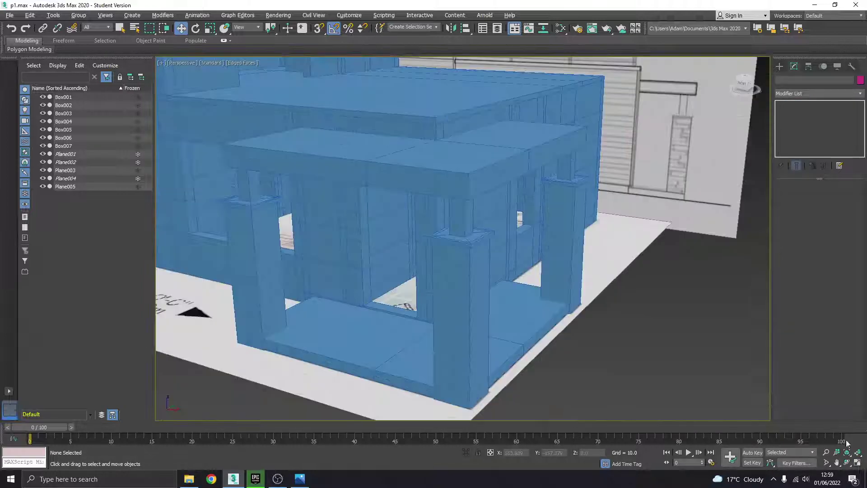
{"action": "middle_click_drag", "start_coordinate": [277, 198], "coordinate": [338, 197]}
{"action": "left_click", "coordinate": [526, 294]}
{"action": "key", "text": "f"}
{"action": "middle_click_drag", "start_coordinate": [522, 312], "coordinate": [506, 344], "text": "alt"}
{"action": "left_click", "coordinate": [300, 479]}
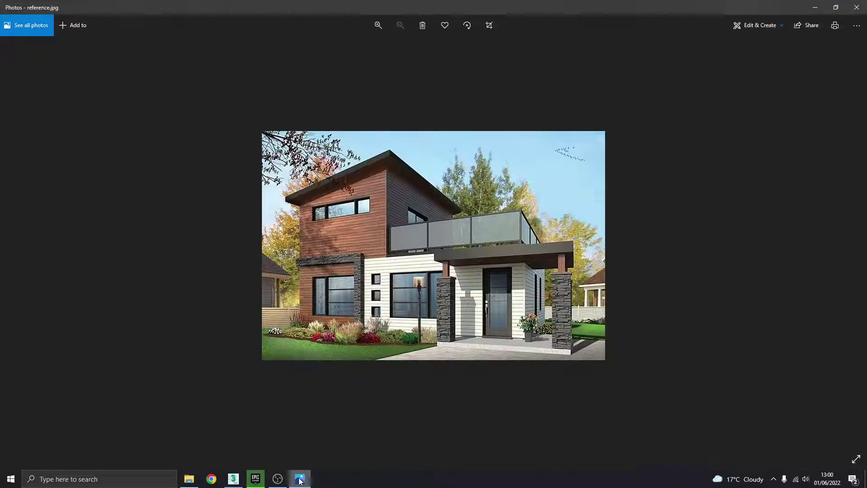
{"action": "left_click", "coordinate": [300, 479]}
Attach the three columns and the porch roof to the L-shaped porch slab as one editable poly.
{"action": "left_click", "coordinate": [413, 360]}
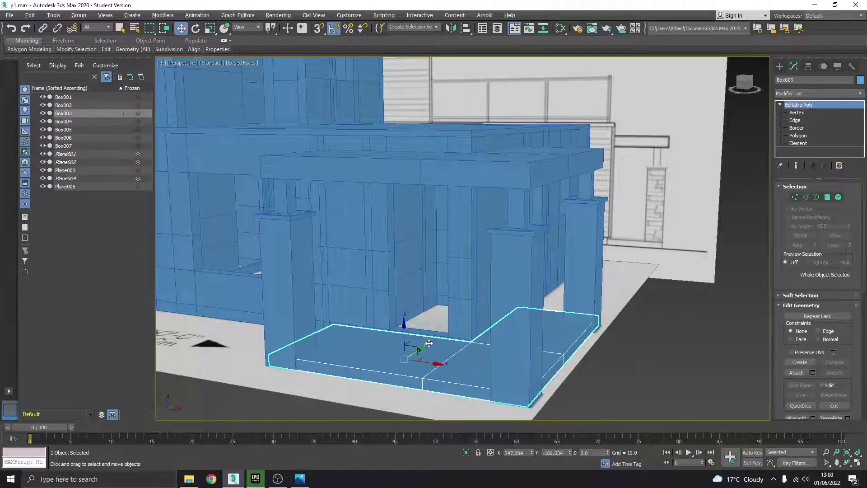
{"action": "middle_click_drag", "start_coordinate": [429, 343], "coordinate": [443, 322], "text": "alt"}
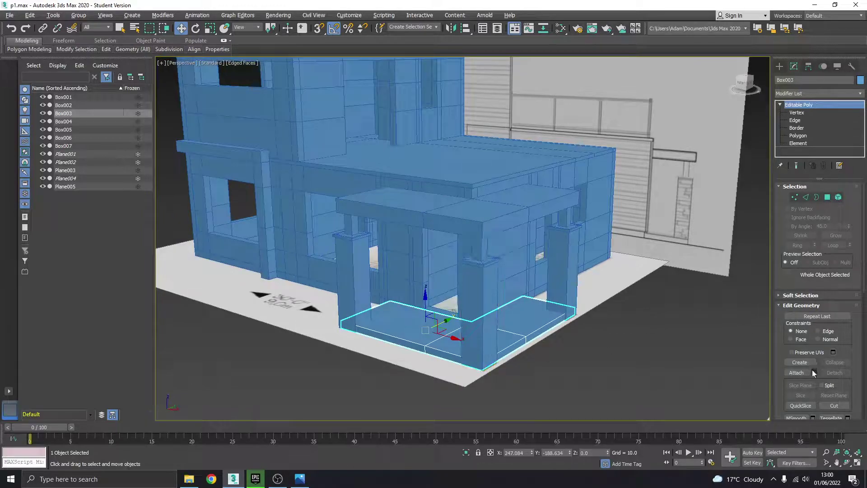
{"action": "left_click", "coordinate": [797, 372]}
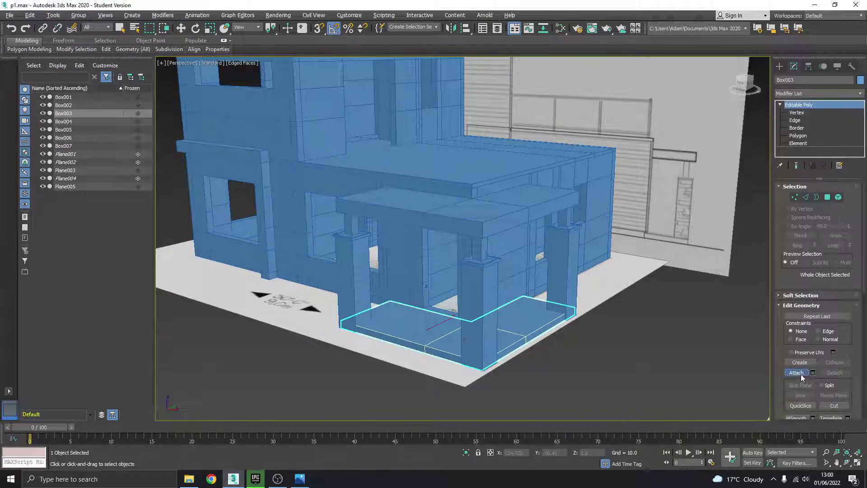
{"action": "left_click", "coordinate": [493, 344]}
{"action": "left_click", "coordinate": [356, 293]}
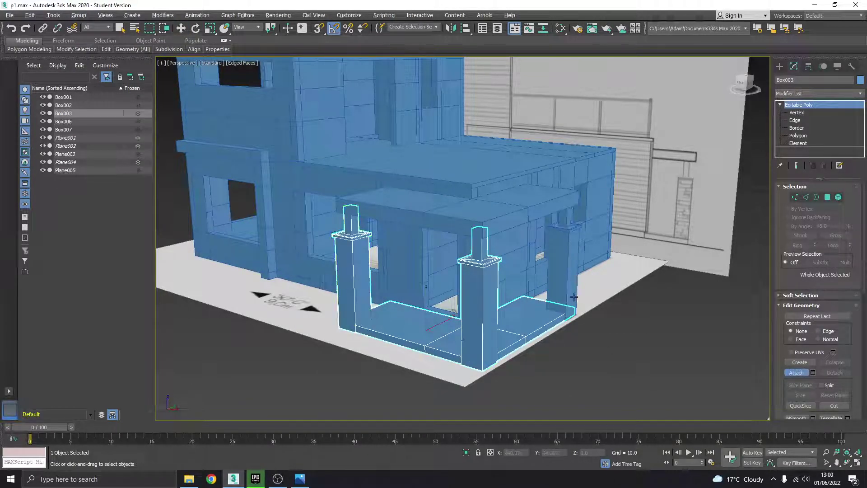
{"action": "left_click", "coordinate": [565, 311]}
{"action": "left_click", "coordinate": [470, 208]}
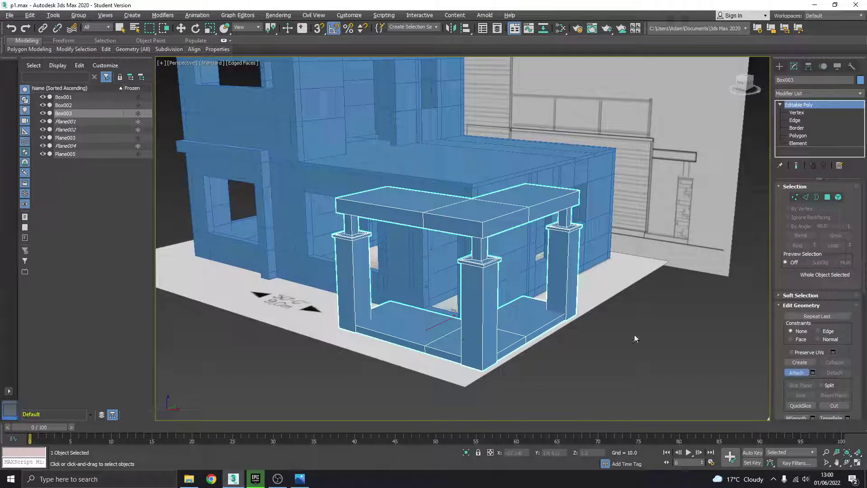
{"action": "left_click", "coordinate": [798, 372]}
Deselect the porch, examine the whole house from several angles and compare it with the reference photo.
{"action": "middle_click_drag", "start_coordinate": [497, 293], "coordinate": [533, 301]}
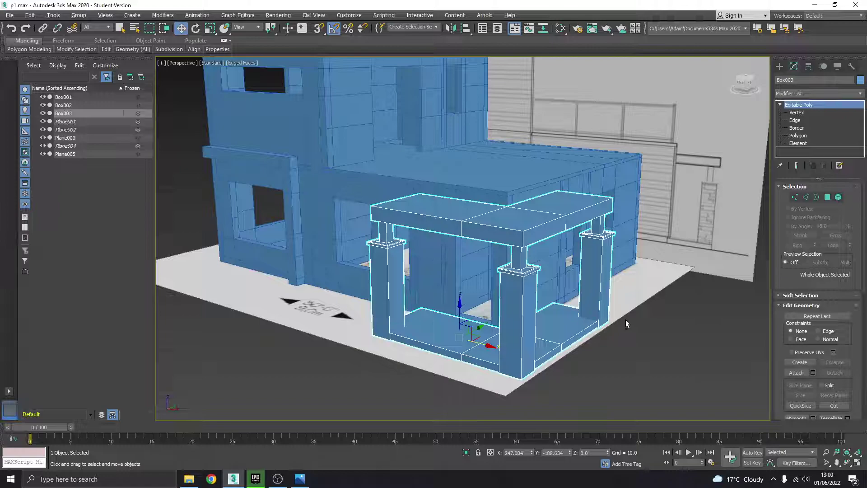
{"action": "middle_click_drag", "start_coordinate": [626, 323], "coordinate": [646, 321], "text": "alt"}
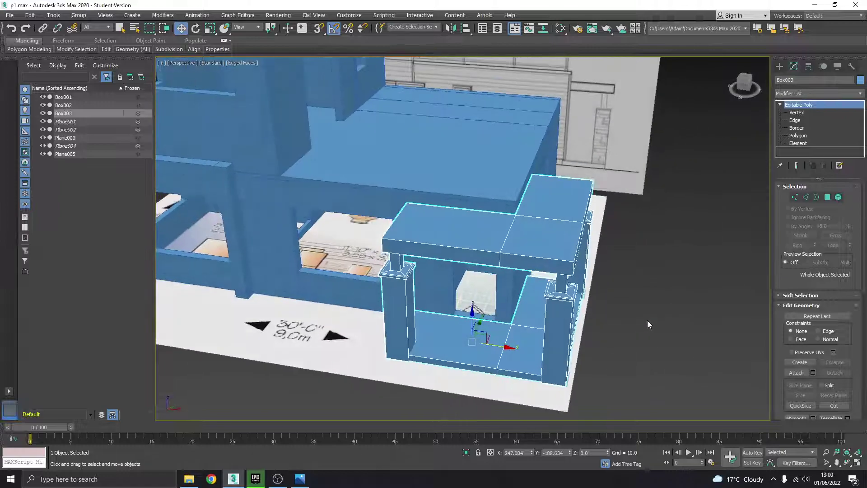
{"action": "left_click", "coordinate": [647, 321]}
{"action": "scroll", "coordinate": [520, 258], "scroll_direction": "down", "scroll_amount": 3}
{"action": "mouse_move", "coordinate": [512, 264]}
{"action": "middle_mouse_down", "text": "alt"}
{"action": "mouse_move", "coordinate": [519, 278]}
{"action": "mouse_move", "coordinate": [531, 254]}
{"action": "mouse_move", "coordinate": [510, 269]}
{"action": "middle_mouse_up", "text": "alt"}
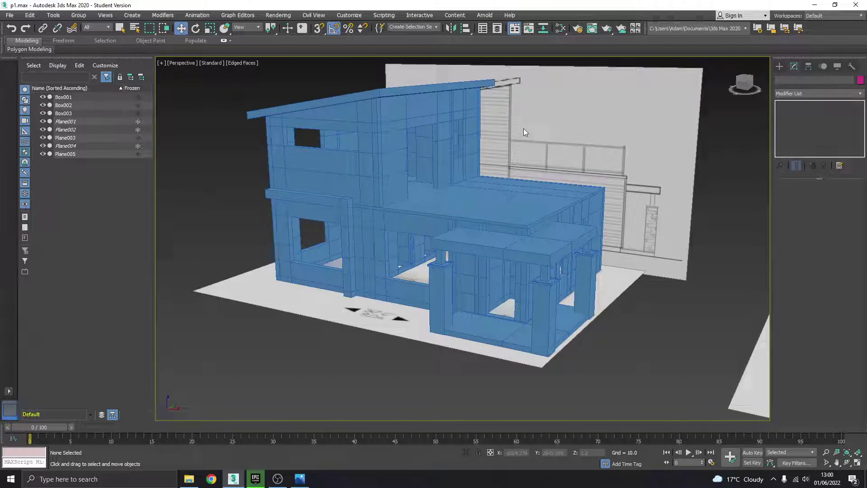
{"action": "left_click", "coordinate": [300, 482]}
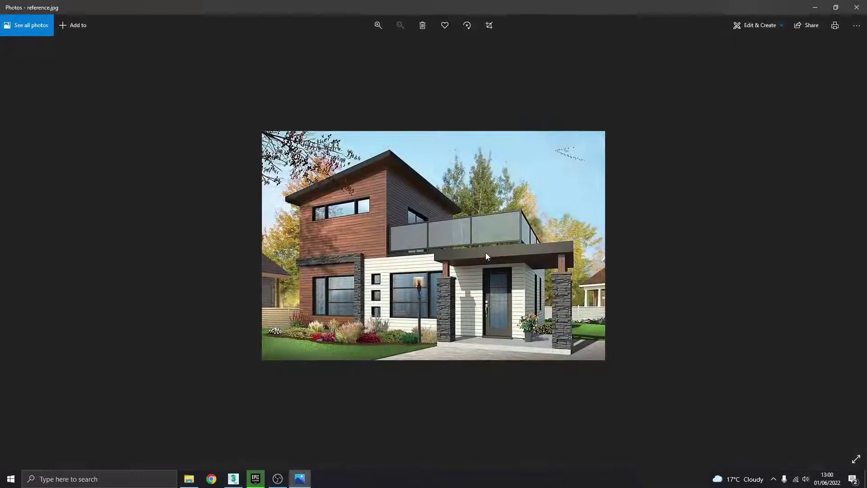
{"action": "left_click", "coordinate": [309, 484]}
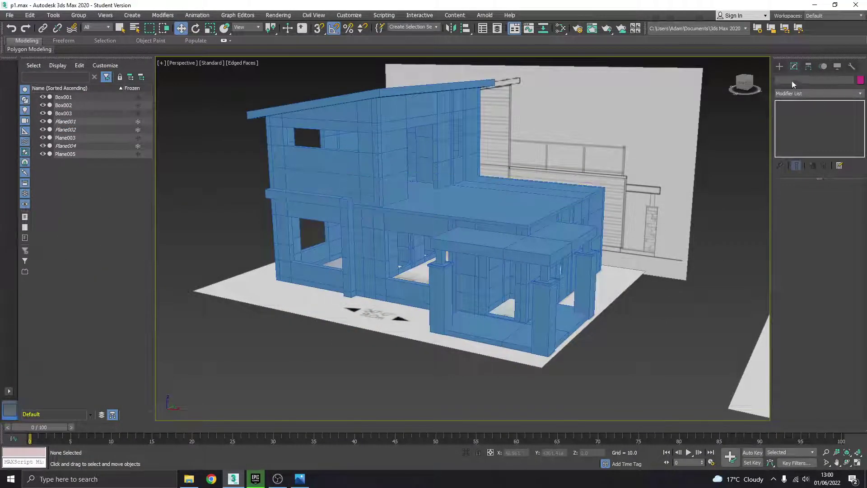
{"action": "left_click", "coordinate": [779, 66]}
{"action": "left_click", "coordinate": [794, 90]}
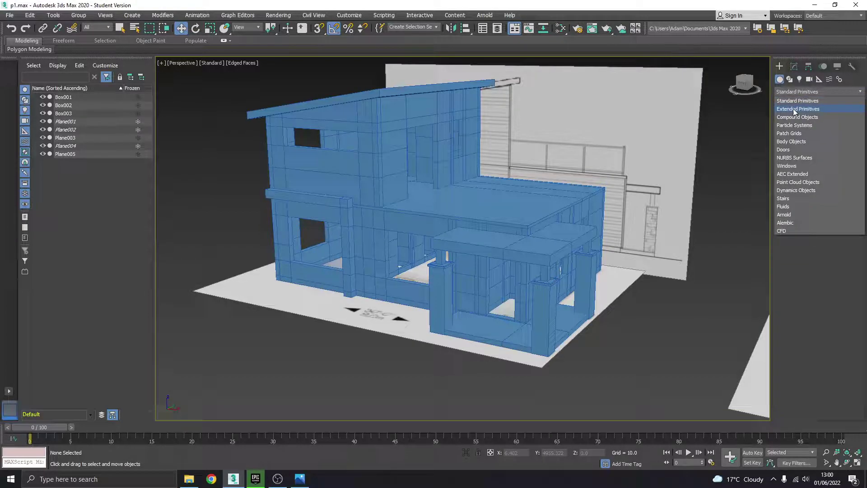
{"action": "left_click", "coordinate": [794, 108]}
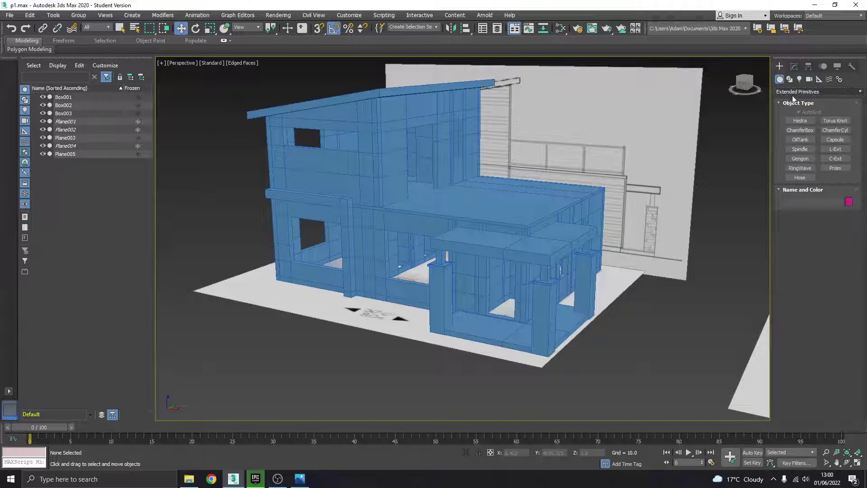
{"action": "left_click", "coordinate": [792, 96]}
{"action": "left_click", "coordinate": [792, 101]}
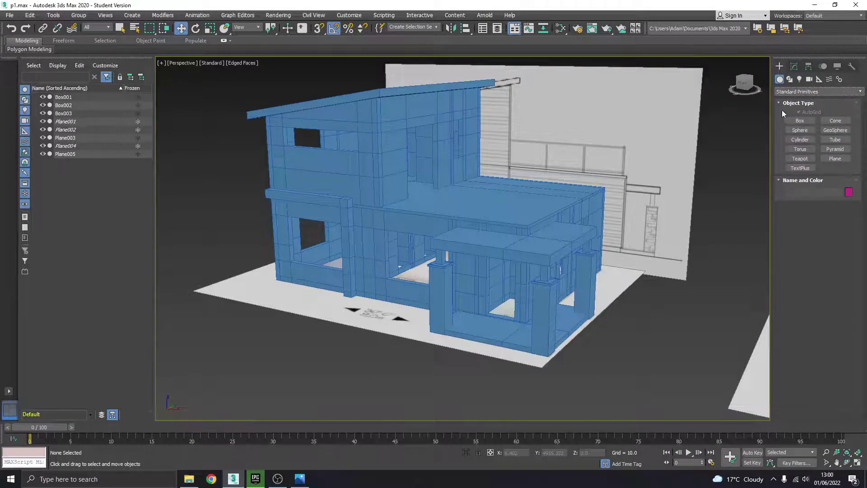
{"action": "middle_click_drag", "start_coordinate": [575, 194], "coordinate": [564, 219]}
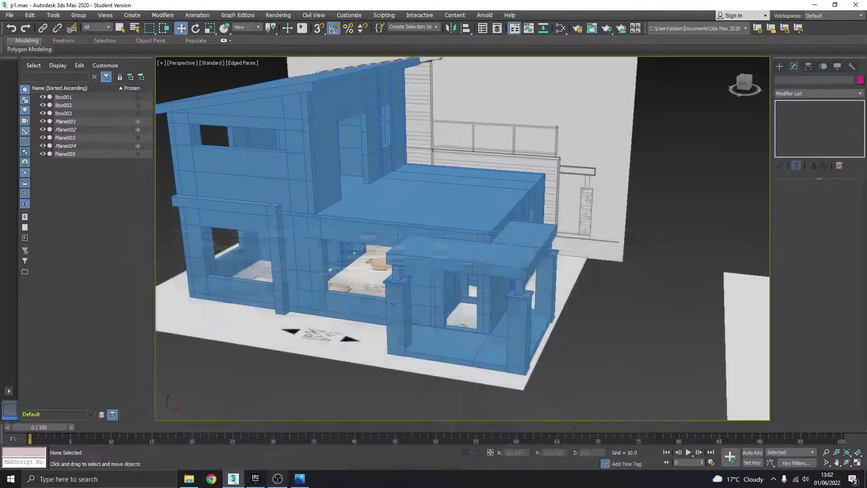
{"action": "middle_click_drag", "start_coordinate": [423, 274], "coordinate": [777, 113], "text": "alt"}
{"action": "left_click", "coordinate": [780, 68]}
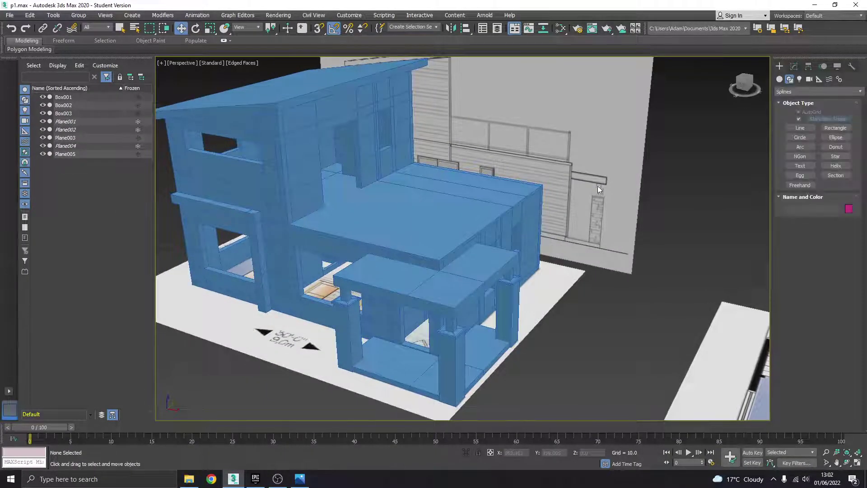
{"action": "left_click", "coordinate": [799, 92]}
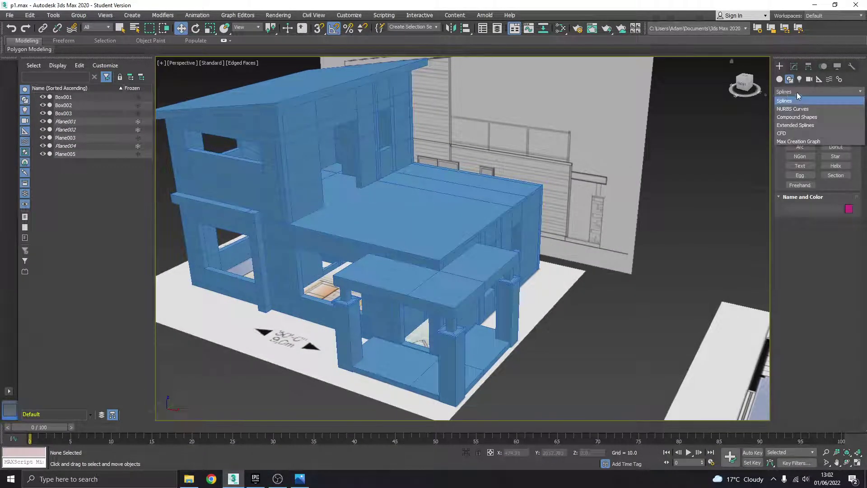
{"action": "left_click", "coordinate": [795, 91]}
{"action": "left_click", "coordinate": [804, 90]}
{"action": "left_click", "coordinate": [797, 101]}
{"action": "left_click", "coordinate": [781, 79]}
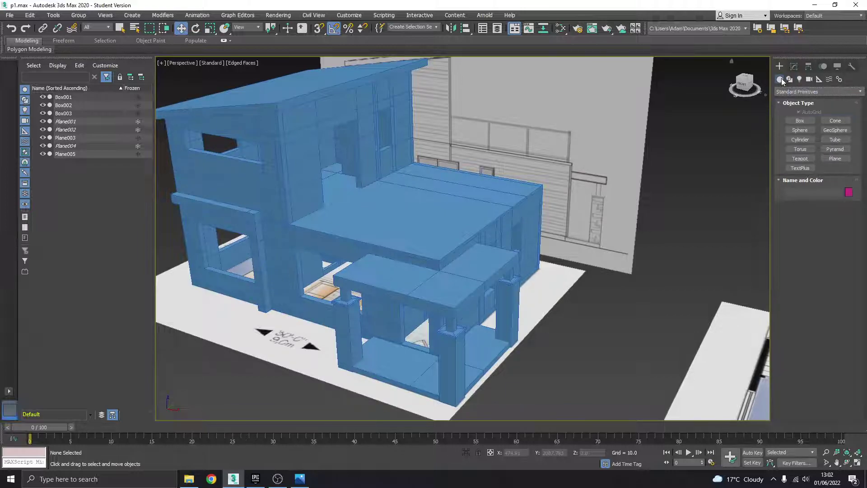
{"action": "left_click", "coordinate": [795, 91]}
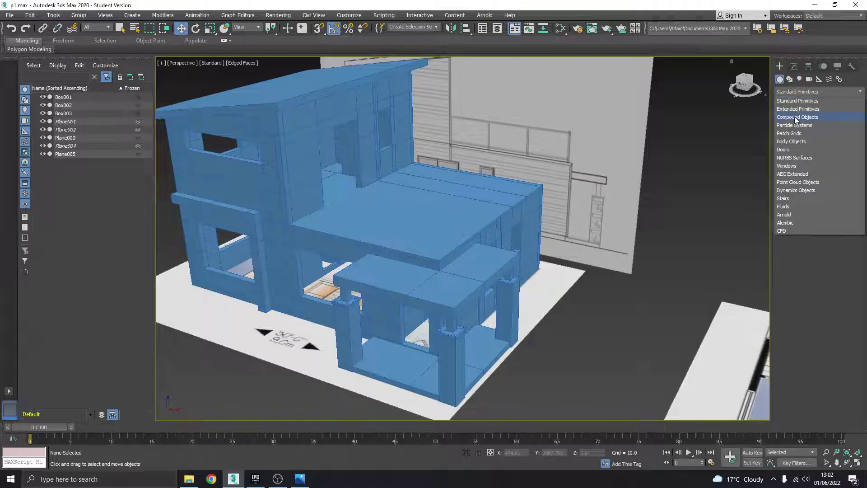
{"action": "left_click", "coordinate": [795, 116]}
{"action": "left_click", "coordinate": [795, 92]}
{"action": "left_click", "coordinate": [796, 108]}
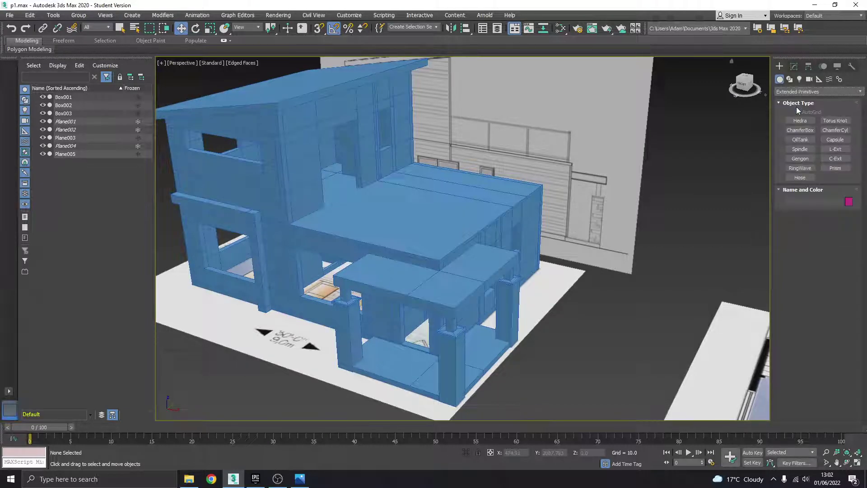
Draw a zigzag multi-segment AEC Extended wall in front of the house with width 5, height 96 and centre justification.
{"action": "left_click", "coordinate": [796, 91]}
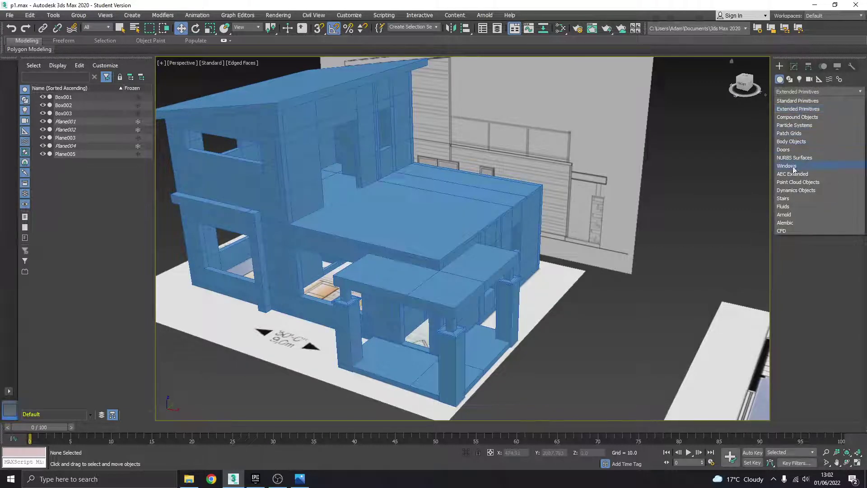
{"action": "left_click", "coordinate": [794, 175]}
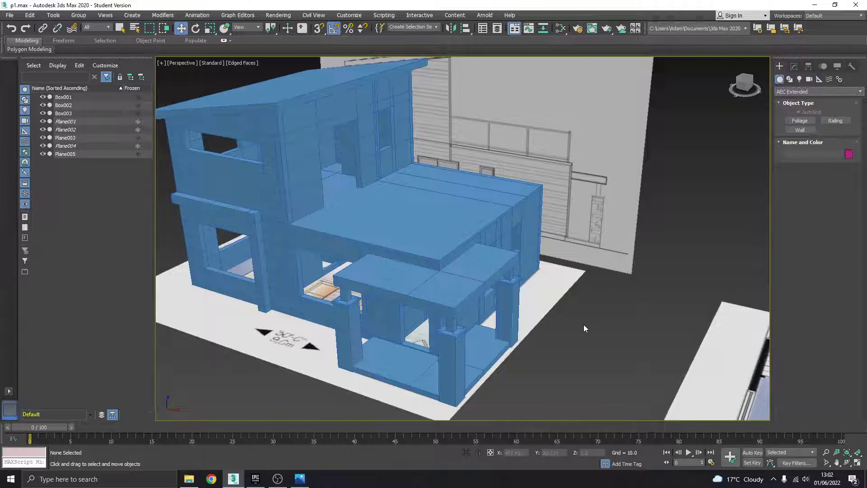
{"action": "middle_click_drag", "start_coordinate": [620, 285], "coordinate": [630, 265]}
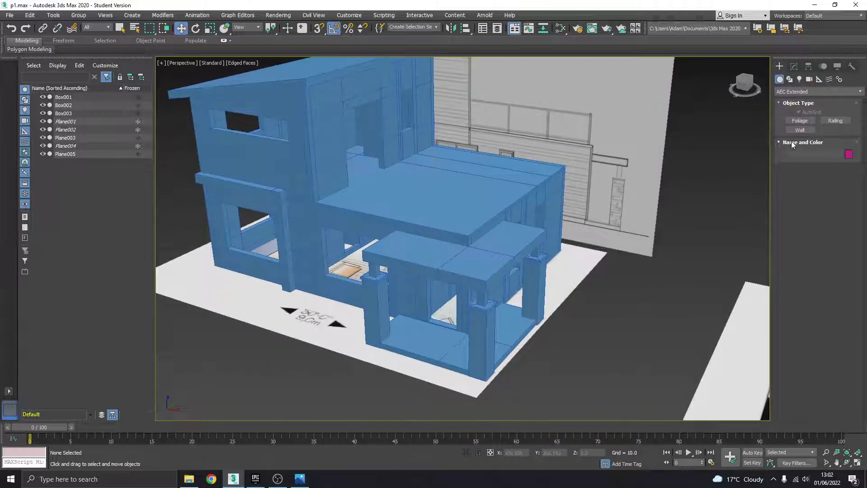
{"action": "left_click", "coordinate": [804, 131]}
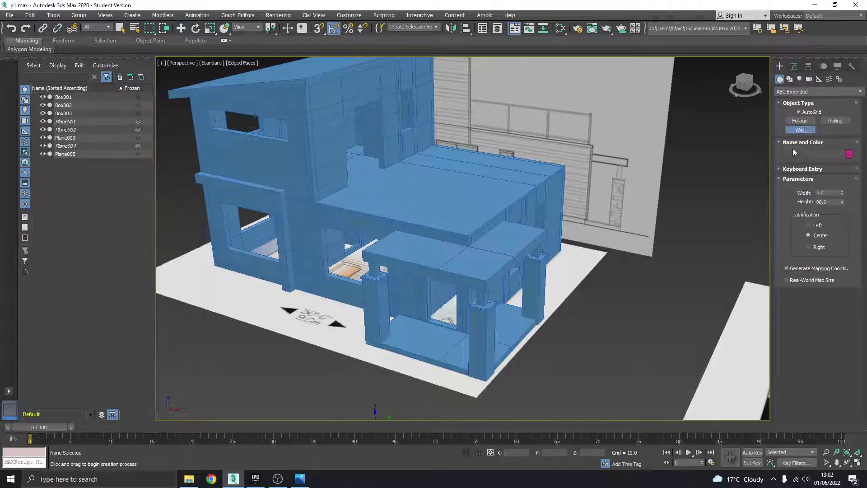
{"action": "middle_click_drag", "start_coordinate": [346, 248], "coordinate": [413, 218]}
{"action": "left_click", "coordinate": [289, 318]}
{"action": "left_click", "coordinate": [373, 351]}
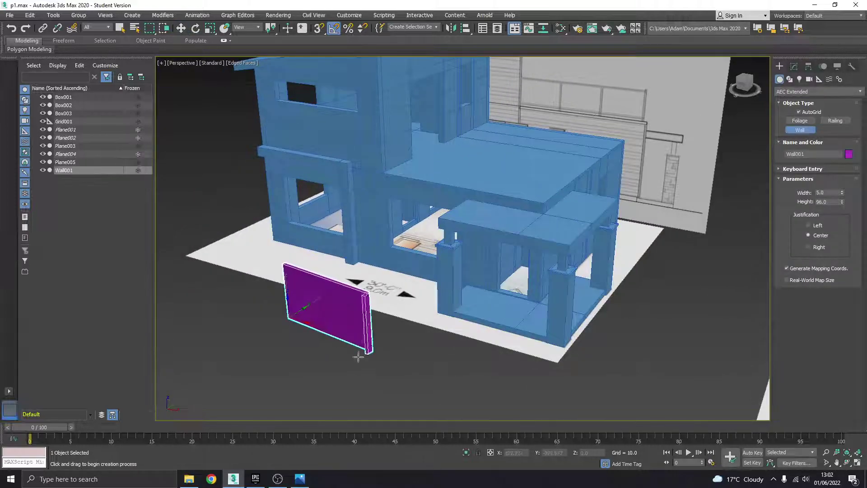
{"action": "left_click", "coordinate": [291, 380]}
{"action": "left_click", "coordinate": [330, 406]}
{"action": "left_click", "coordinate": [400, 399]}
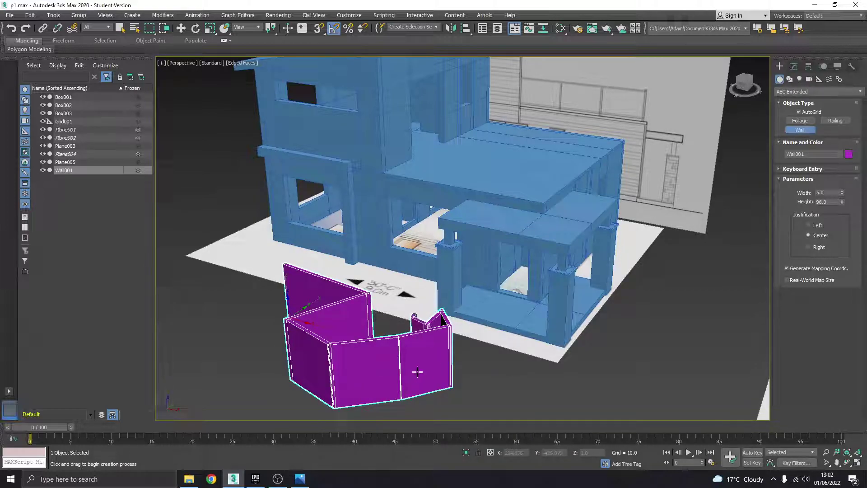
{"action": "scroll", "coordinate": [418, 371], "scroll_direction": "up", "scroll_amount": 10}
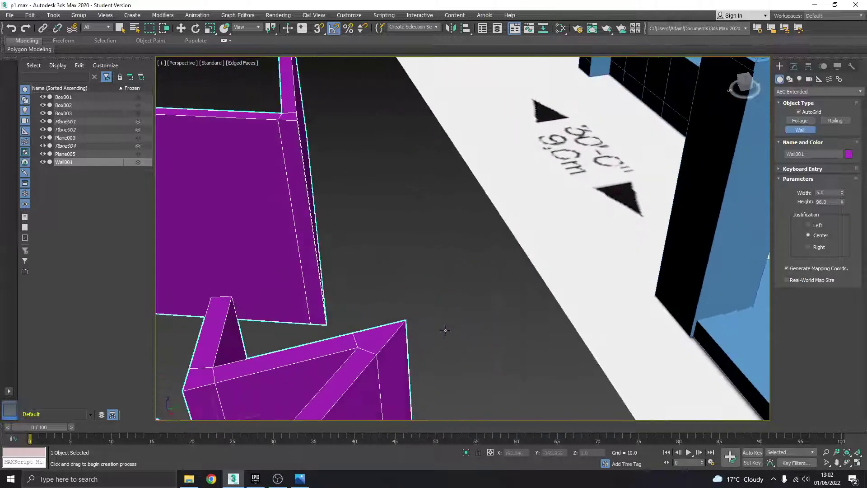
{"action": "middle_click_drag", "start_coordinate": [446, 330], "coordinate": [479, 331], "text": "alt"}
{"action": "scroll", "coordinate": [479, 332], "scroll_direction": "down", "scroll_amount": 5}
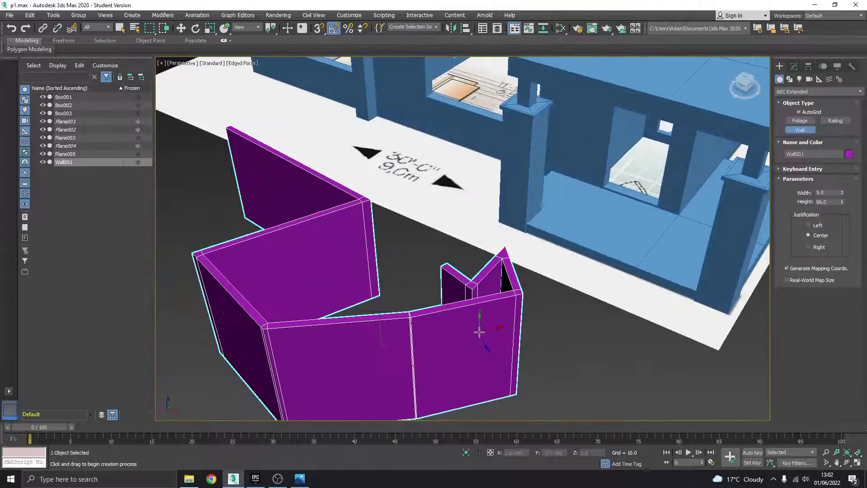
{"action": "middle_click_drag", "start_coordinate": [288, 342], "coordinate": [311, 338], "text": "alt"}
{"action": "scroll", "coordinate": [569, 295], "scroll_direction": "down", "scroll_amount": 2}
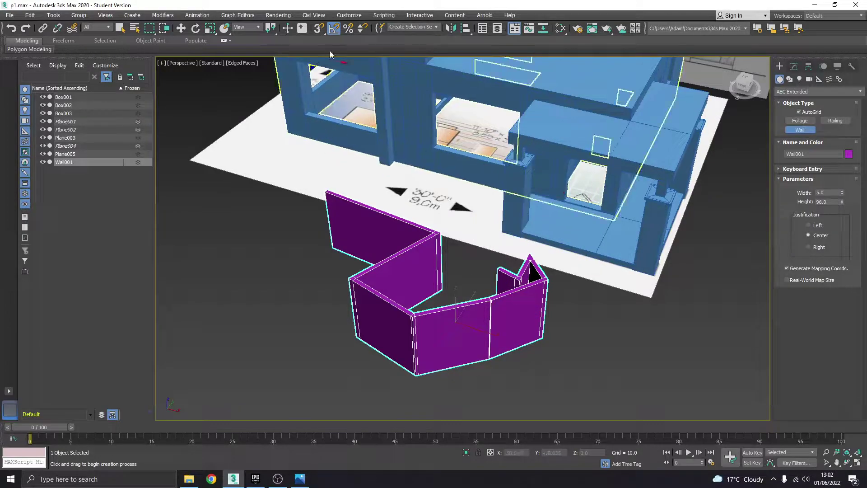
Delete the zigzag AEC wall in front of the house.
{"action": "middle_click_drag", "start_coordinate": [513, 313], "coordinate": [503, 316]}
{"action": "key", "text": "Delete"}
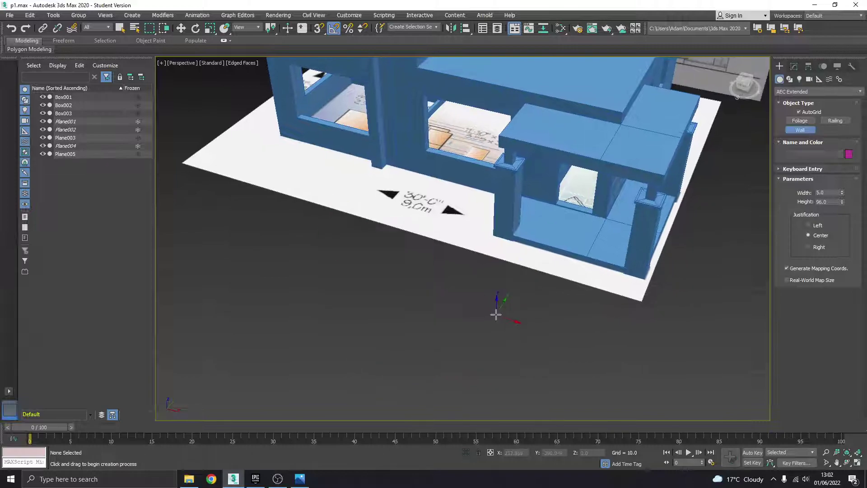
Draw an AEC Extended railing along the terrace's front edge, from the upper-storey wall to the corner, about 294.6 long and 64.8 high.
{"action": "left_click", "coordinate": [834, 119]}
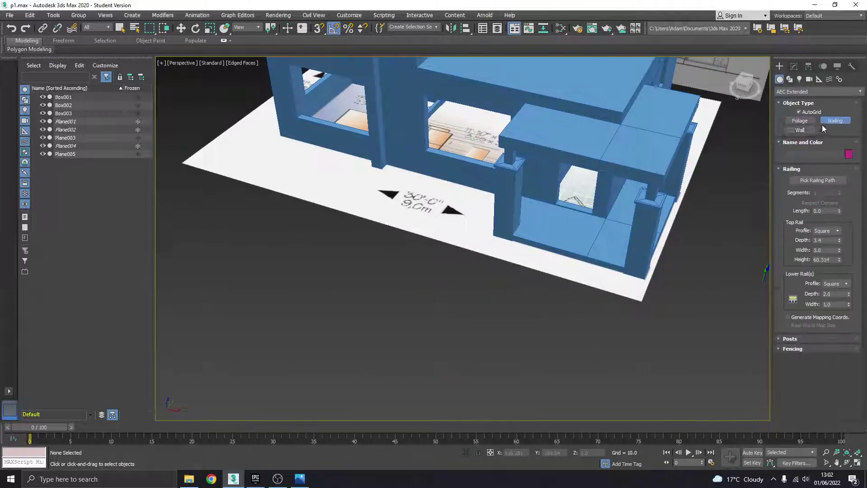
{"action": "middle_click_drag", "start_coordinate": [470, 325], "coordinate": [607, 258], "text": "alt"}
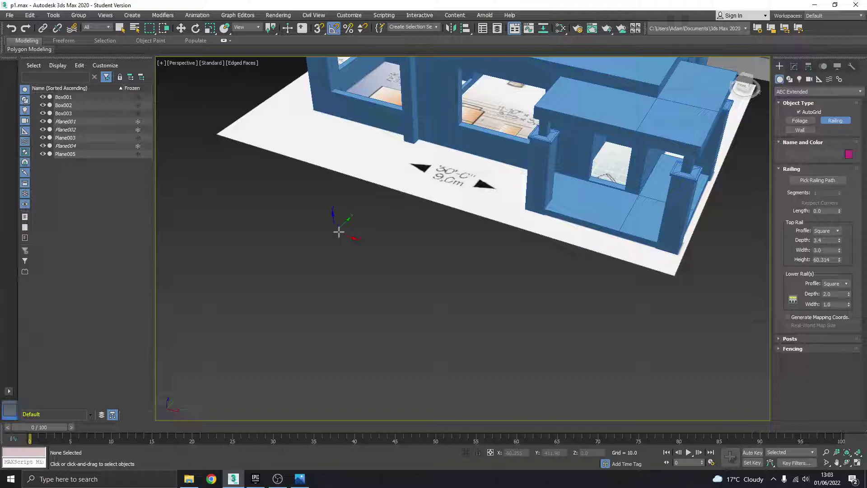
{"action": "middle_click_drag", "start_coordinate": [527, 201], "coordinate": [472, 293]}
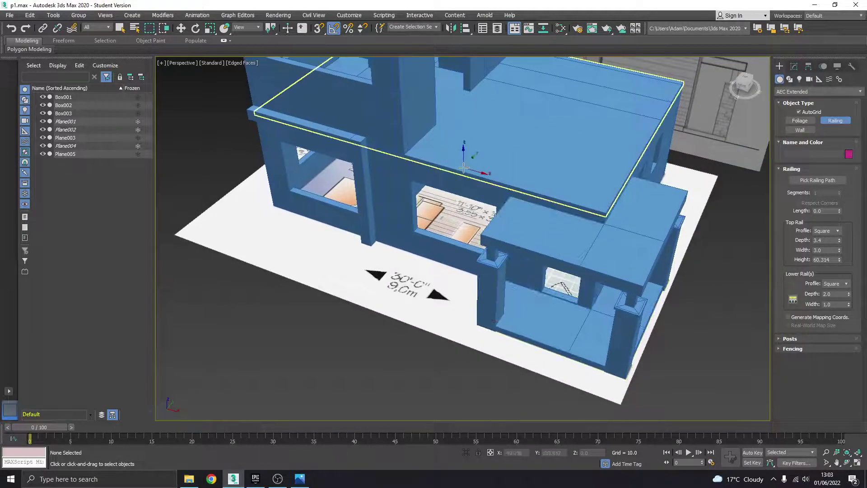
{"action": "middle_click_drag", "start_coordinate": [465, 164], "coordinate": [409, 223]}
{"action": "scroll", "coordinate": [379, 198], "scroll_direction": "up", "scroll_amount": 3}
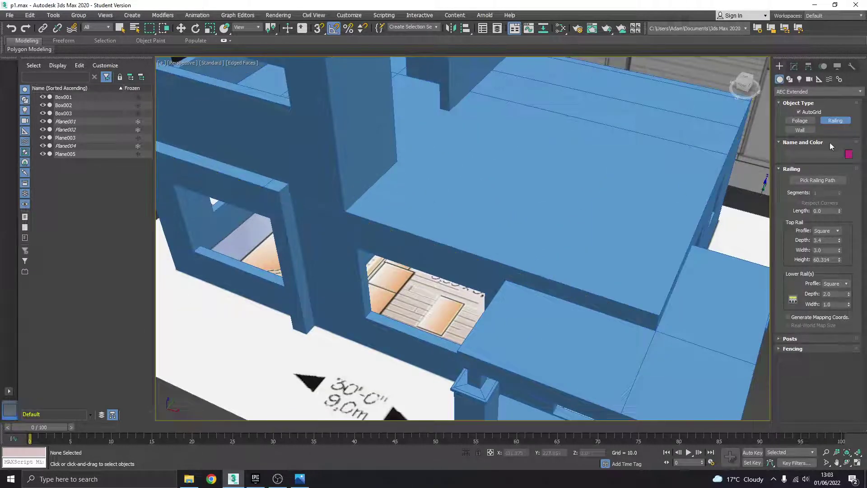
{"action": "left_click", "coordinate": [351, 209]}
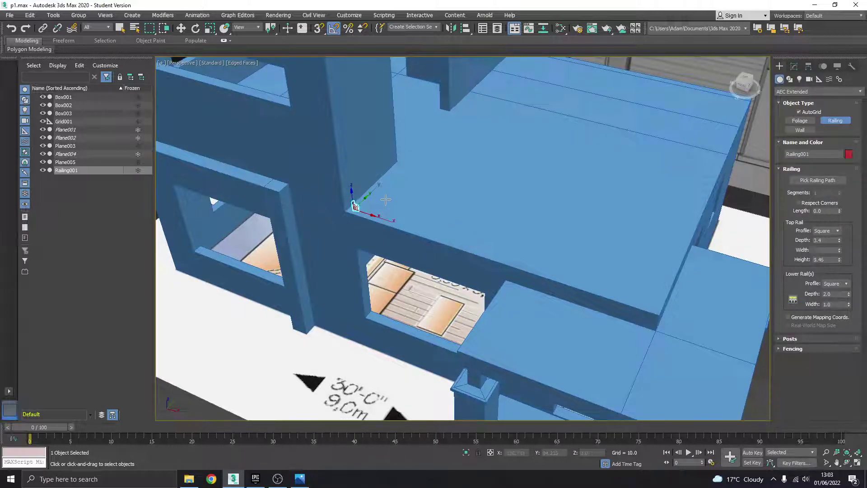
{"action": "right_click", "coordinate": [373, 206]}
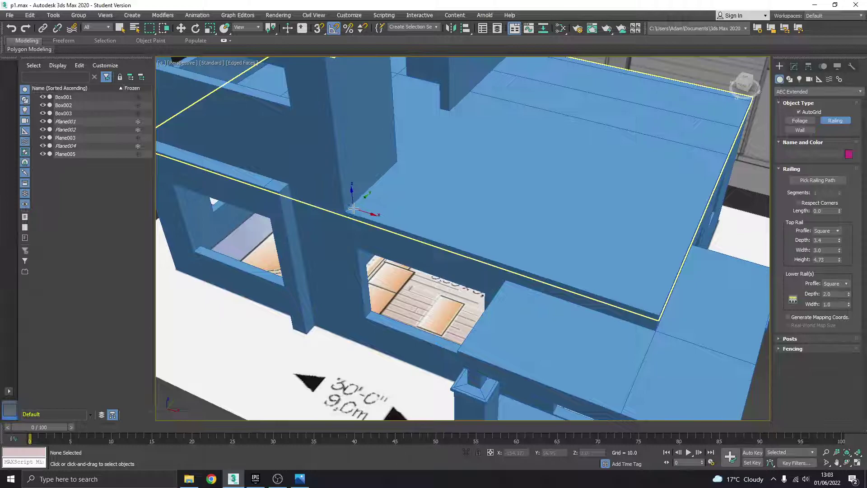
{"action": "left_click_drag", "start_coordinate": [354, 209], "coordinate": [658, 308]}
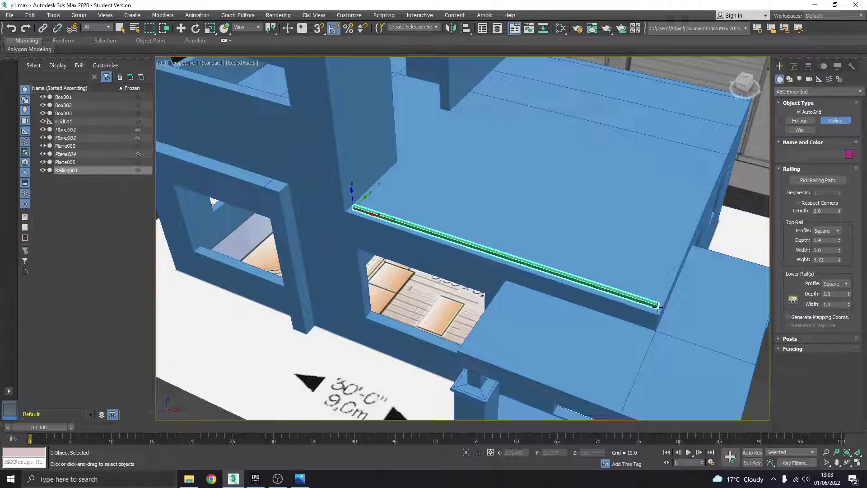
{"action": "left_click", "coordinate": [667, 226]}
{"action": "mouse_move", "coordinate": [491, 265]}
{"action": "middle_mouse_down", "text": "alt"}
{"action": "mouse_move", "coordinate": [505, 237]}
{"action": "mouse_move", "coordinate": [499, 261]}
{"action": "middle_mouse_up", "text": "alt"}
{"action": "right_click", "coordinate": [509, 243]}
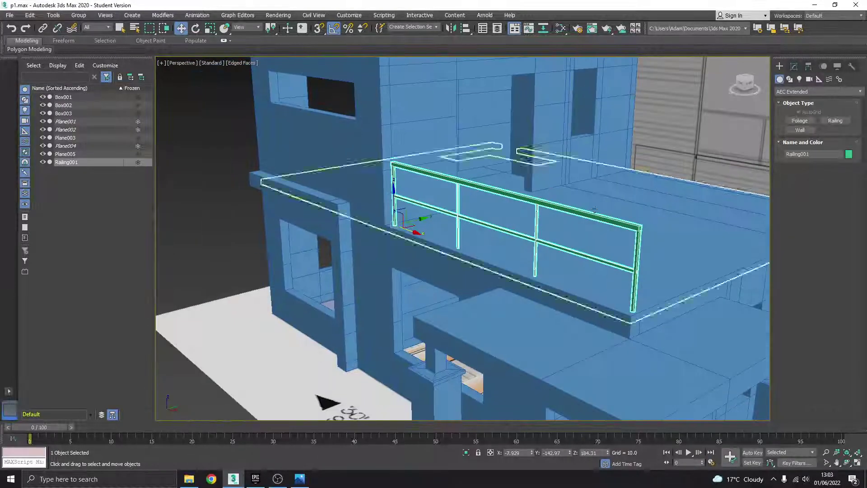
Open the railing's parameters for editing and compare the railing with the balcony in the reference photo.
{"action": "left_click", "coordinate": [793, 67]}
{"action": "scroll", "coordinate": [430, 259], "scroll_direction": "up", "scroll_amount": 3}
{"action": "middle_click_drag", "start_coordinate": [429, 259], "coordinate": [390, 251]}
{"action": "scroll", "coordinate": [390, 252], "scroll_direction": "down", "scroll_amount": 3}
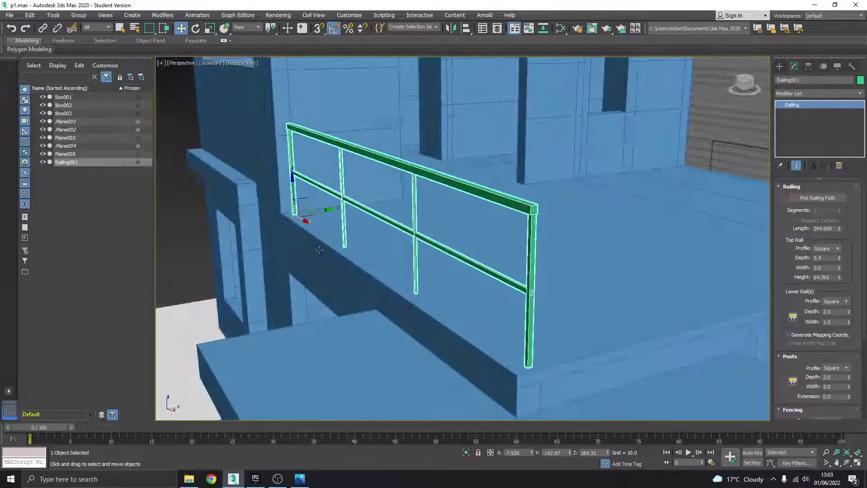
{"action": "left_click", "coordinate": [300, 480]}
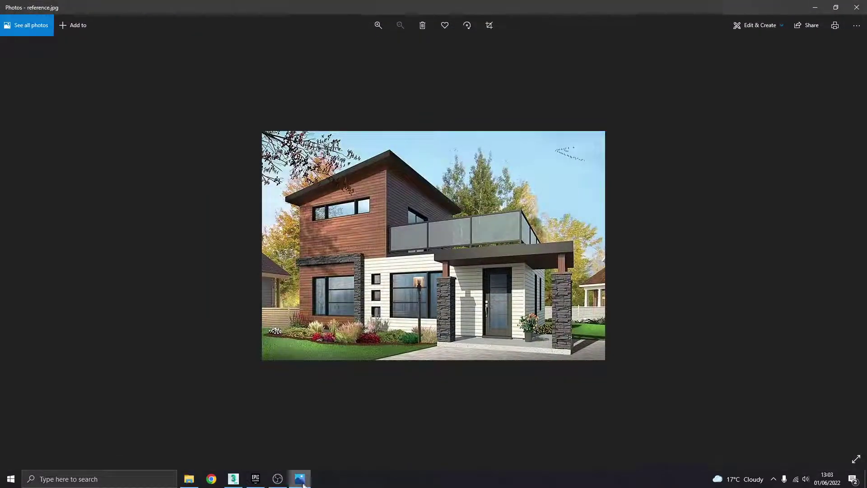
{"action": "left_click", "coordinate": [303, 485]}
{"action": "middle_click_drag", "start_coordinate": [494, 275], "coordinate": [492, 253], "text": "alt"}
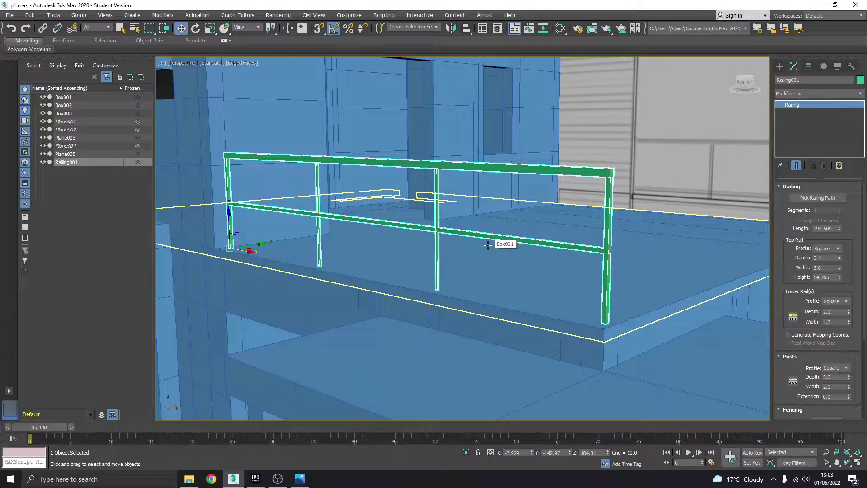
Try the Round and (none) profiles on the railing's top rail and return it to Square.
{"action": "left_click", "coordinate": [839, 249]}
{"action": "left_click", "coordinate": [833, 264]}
{"action": "left_click", "coordinate": [838, 248]}
{"action": "left_click", "coordinate": [830, 259]}
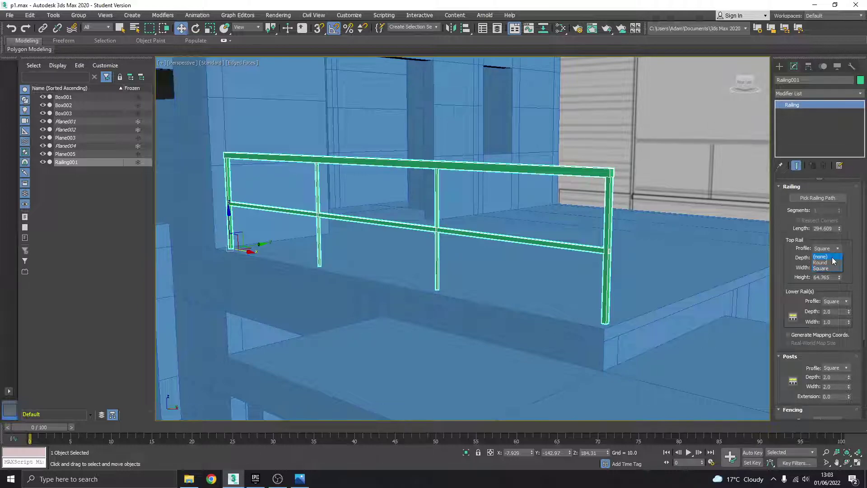
{"action": "left_click", "coordinate": [832, 257]}
{"action": "left_click", "coordinate": [838, 250]}
{"action": "left_click", "coordinate": [833, 269]}
Set the railing's top rail to depth 2.346, width 2.88 and height 63.47, and its lower rail to depth 2.52 and width 2.814.
{"action": "left_click_drag", "start_coordinate": [841, 257], "coordinate": [841, 274]}
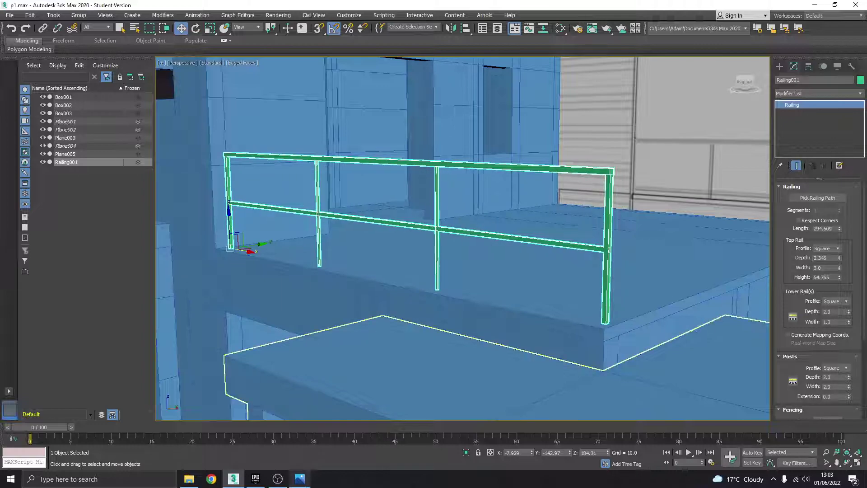
{"action": "left_click", "coordinate": [305, 484]}
{"action": "left_click", "coordinate": [304, 481]}
{"action": "middle_click_drag", "start_coordinate": [628, 259], "coordinate": [592, 258], "text": "alt"}
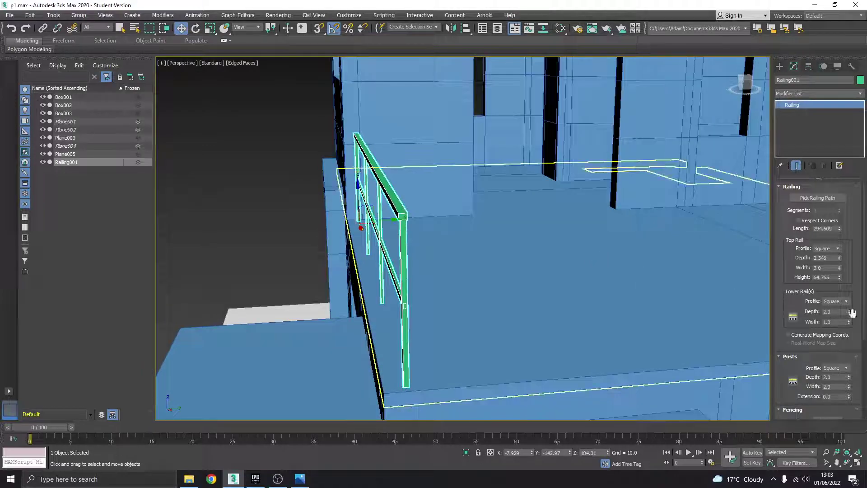
{"action": "left_click_drag", "start_coordinate": [848, 323], "coordinate": [845, 247]}
{"action": "middle_click_drag", "start_coordinate": [407, 280], "coordinate": [456, 276], "text": "alt"}
{"action": "mouse_move", "coordinate": [849, 317]}
{"action": "left_mouse_down"}
{"action": "mouse_move", "coordinate": [848, 298]}
{"action": "mouse_move", "coordinate": [849, 320]}
{"action": "left_mouse_up"}
{"action": "mouse_move", "coordinate": [839, 267]}
{"action": "left_mouse_down"}
{"action": "mouse_move", "coordinate": [832, 288]}
{"action": "mouse_move", "coordinate": [832, 281]}
{"action": "left_mouse_up"}
{"action": "middle_click_drag", "start_coordinate": [397, 282], "coordinate": [421, 270], "text": "alt"}
{"action": "scroll", "coordinate": [421, 270], "scroll_direction": "down", "scroll_amount": 5}
Match the railing's height to the front elevation drawing by setting the top rail height to 68.548.
{"action": "left_click", "coordinate": [857, 463]}
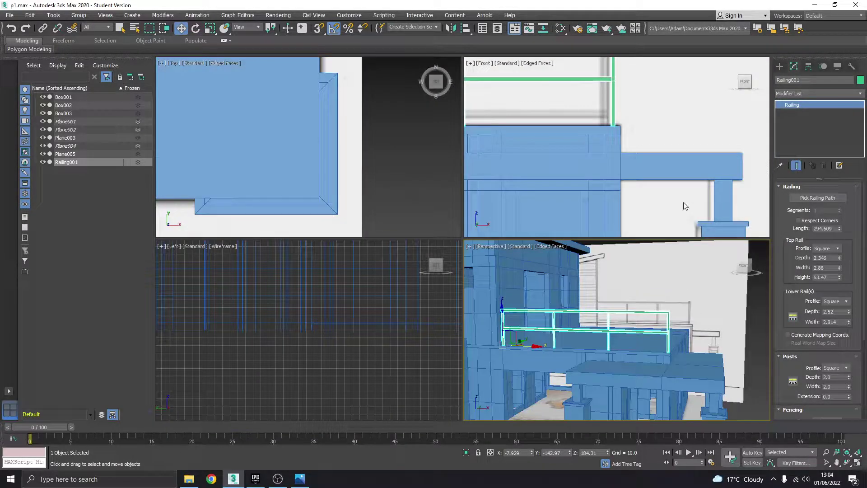
{"action": "middle_click_drag", "start_coordinate": [684, 201], "coordinate": [638, 187]}
{"action": "scroll", "coordinate": [638, 187], "scroll_direction": "down", "scroll_amount": 2}
{"action": "middle_click_drag", "start_coordinate": [547, 110], "coordinate": [639, 189]}
{"action": "scroll", "coordinate": [588, 173], "scroll_direction": "up", "scroll_amount": 2}
{"action": "left_click_drag", "start_coordinate": [840, 277], "coordinate": [837, 271]}
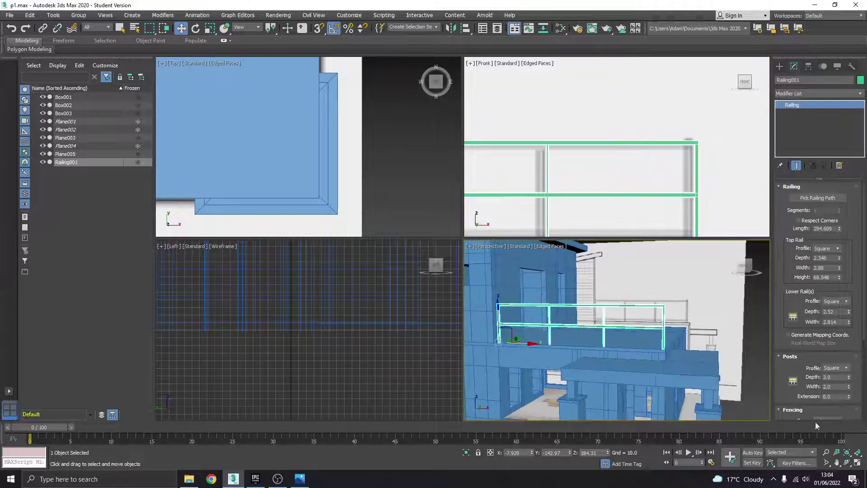
{"action": "left_click", "coordinate": [858, 463]}
{"action": "scroll", "coordinate": [491, 274], "scroll_direction": "up", "scroll_amount": 3}
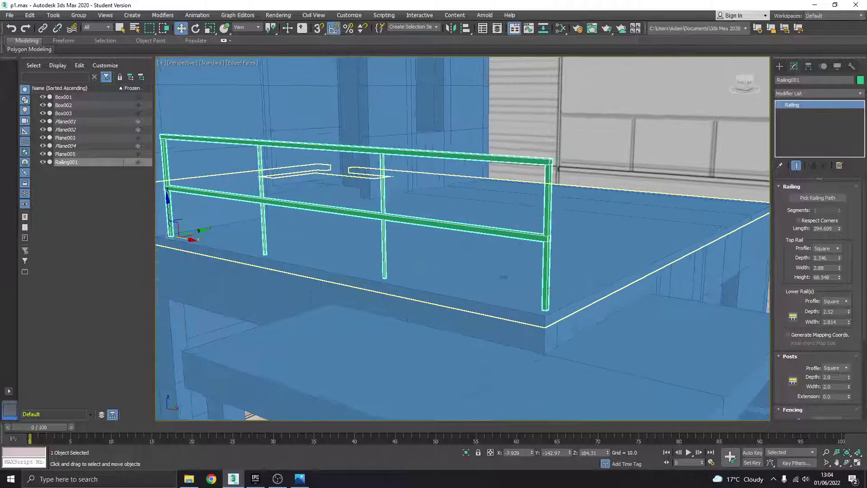
Set the railing posts' depth to 3.16 and their extension above the top rail to 3.989.
{"action": "scroll", "coordinate": [853, 311], "scroll_direction": "down", "scroll_amount": 2}
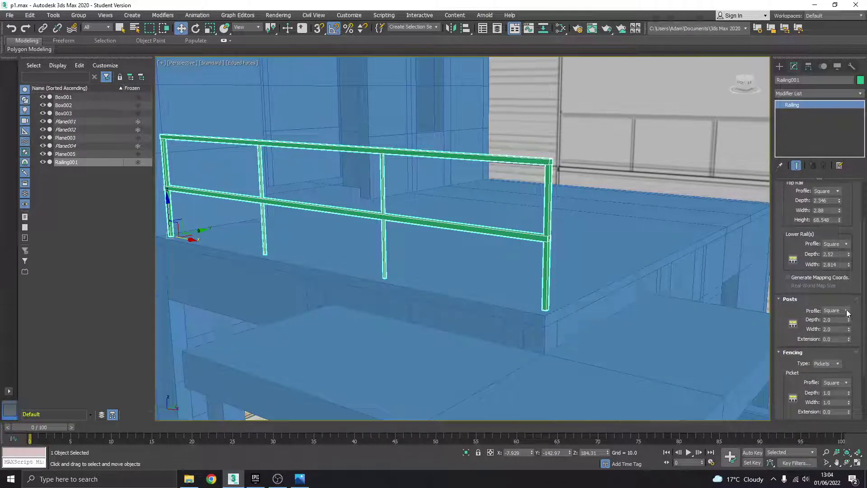
{"action": "left_click_drag", "start_coordinate": [848, 320], "coordinate": [849, 293]}
{"action": "middle_click_drag", "start_coordinate": [407, 285], "coordinate": [378, 285], "text": "alt"}
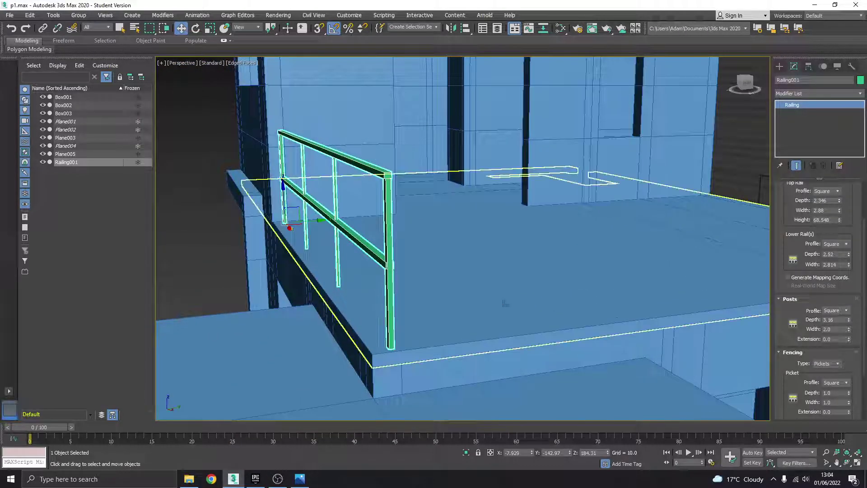
{"action": "left_click_drag", "start_coordinate": [849, 340], "coordinate": [844, 304]}
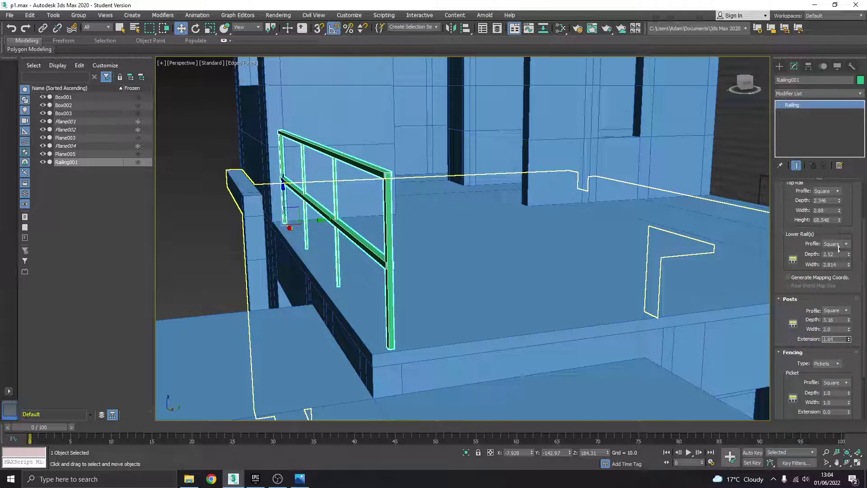
{"action": "left_click_drag", "start_coordinate": [838, 246], "coordinate": [821, 180]}
{"action": "middle_click_drag", "start_coordinate": [470, 201], "coordinate": [512, 207], "text": "alt"}
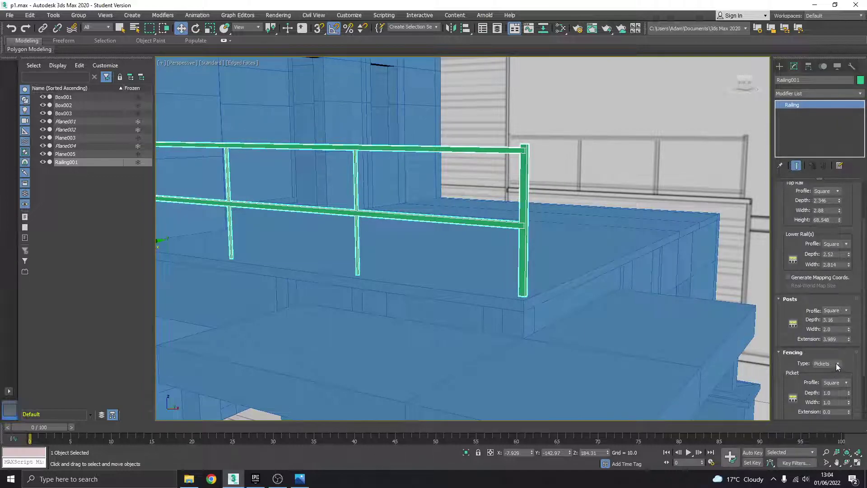
Try the Solid Fill fencing type on the railing and switch it back to Pickets.
{"action": "scroll", "coordinate": [836, 364], "scroll_direction": "down", "scroll_amount": 2}
{"action": "left_click", "coordinate": [825, 297]}
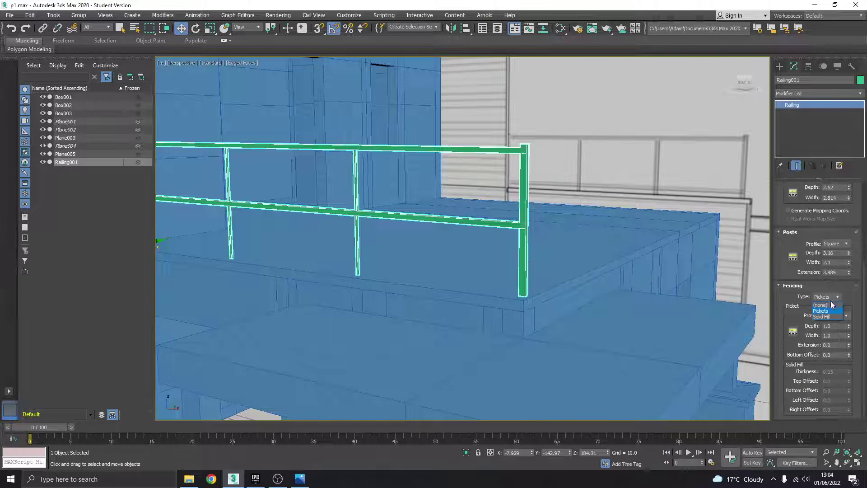
{"action": "left_click", "coordinate": [832, 317]}
{"action": "left_click", "coordinate": [833, 297]}
{"action": "left_click", "coordinate": [831, 311]}
Thicken the railing's pickets to depth 3.43 and width 1.61.
{"action": "left_click_drag", "start_coordinate": [849, 330], "coordinate": [849, 307]}
{"action": "middle_click_drag", "start_coordinate": [360, 218], "coordinate": [403, 240], "text": "alt"}
{"action": "scroll", "coordinate": [437, 236], "scroll_direction": "up", "scroll_amount": 3}
{"action": "left_click_drag", "start_coordinate": [849, 337], "coordinate": [840, 307]}
{"action": "middle_click_drag", "start_coordinate": [451, 271], "coordinate": [479, 260], "text": "alt"}
{"action": "scroll", "coordinate": [463, 272], "scroll_direction": "down", "scroll_amount": 4}
{"action": "scroll", "coordinate": [479, 261], "scroll_direction": "up", "scroll_amount": 3}
Compare the railing with the reference photo and adjust the pickets' bottom offset.
{"action": "left_click", "coordinate": [299, 479]}
{"action": "left_click", "coordinate": [299, 478]}
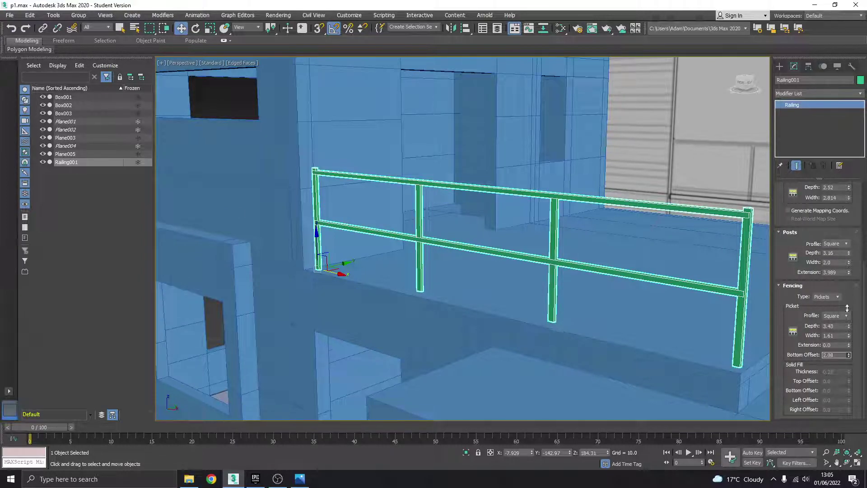
{"action": "mouse_move", "coordinate": [849, 345]}
{"action": "left_mouse_down"}
{"action": "mouse_move", "coordinate": [848, 323]}
{"action": "mouse_move", "coordinate": [849, 349]}
{"action": "left_mouse_up"}
{"action": "left_click_drag", "start_coordinate": [864, 368], "coordinate": [861, 271]}
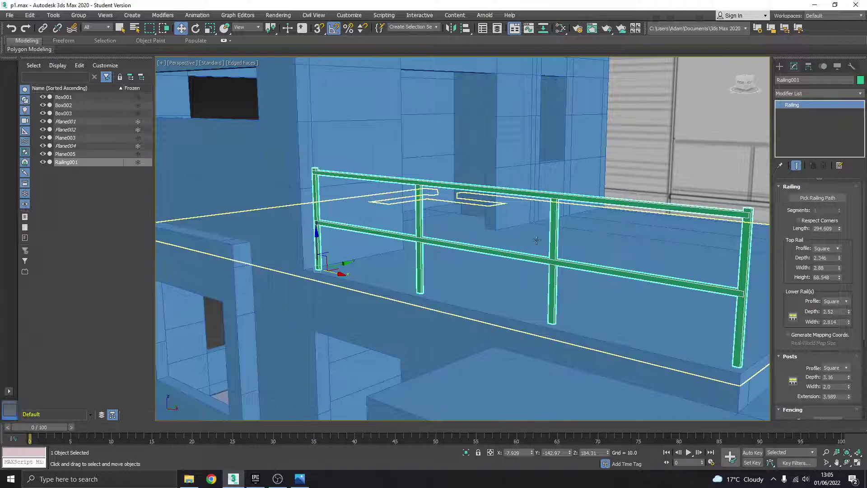
Convert the railing to an editable poly and move its lower rail element down to about Z 195.9, just above the terrace floor.
{"action": "middle_click_drag", "start_coordinate": [639, 255], "coordinate": [577, 210], "text": "alt"}
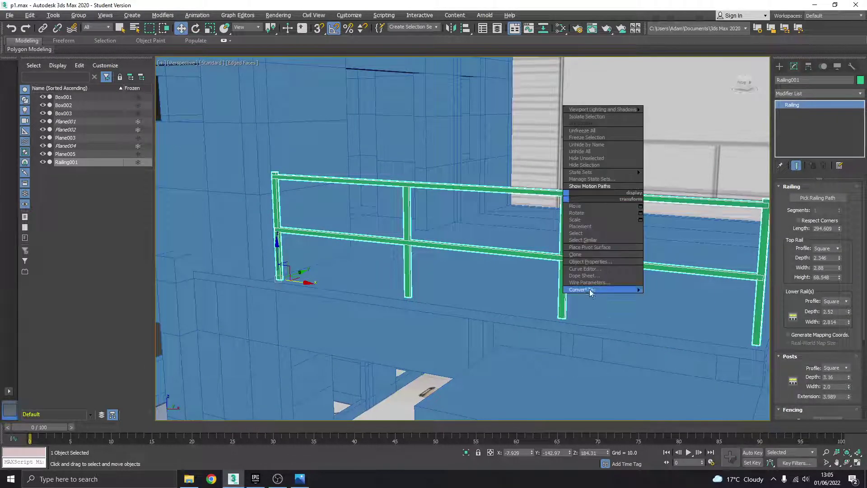
{"action": "left_click", "coordinate": [656, 298]}
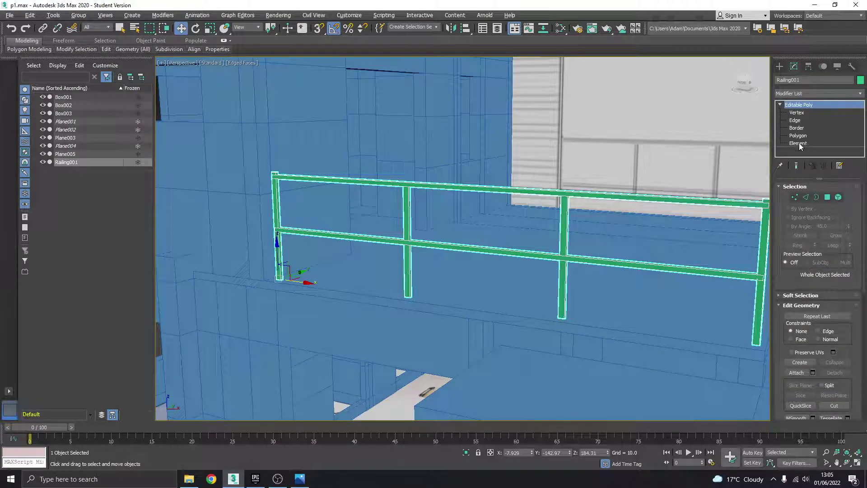
{"action": "left_click", "coordinate": [798, 144]}
{"action": "left_click", "coordinate": [597, 261]}
{"action": "middle_click_drag", "start_coordinate": [603, 237], "coordinate": [562, 233], "text": "alt"}
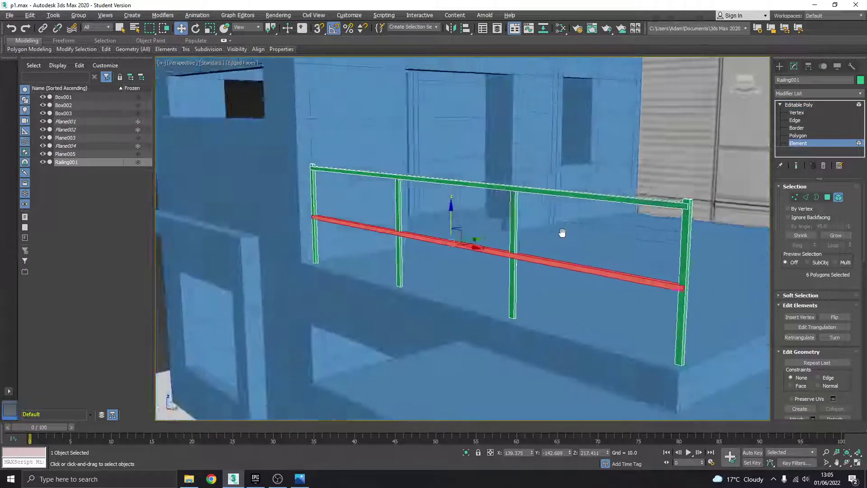
{"action": "scroll", "coordinate": [483, 248], "scroll_direction": "up", "scroll_amount": 2}
{"action": "left_click_drag", "start_coordinate": [434, 212], "coordinate": [442, 254]}
{"action": "left_click", "coordinate": [300, 480]}
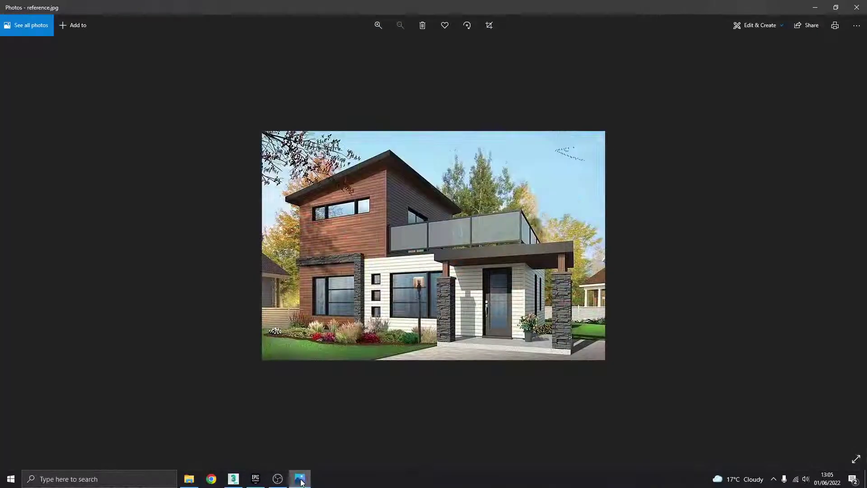
{"action": "left_click", "coordinate": [300, 480]}
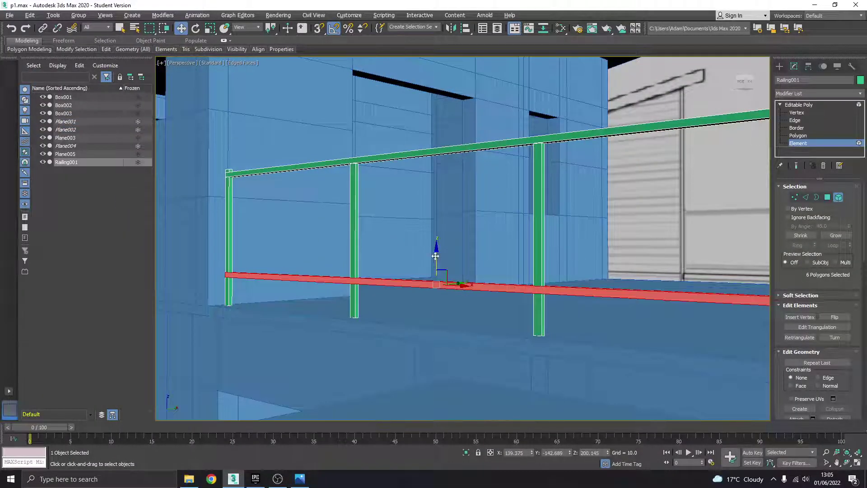
{"action": "left_click_drag", "start_coordinate": [435, 256], "coordinate": [438, 268]}
{"action": "scroll", "coordinate": [438, 267], "scroll_direction": "down", "scroll_amount": 5}
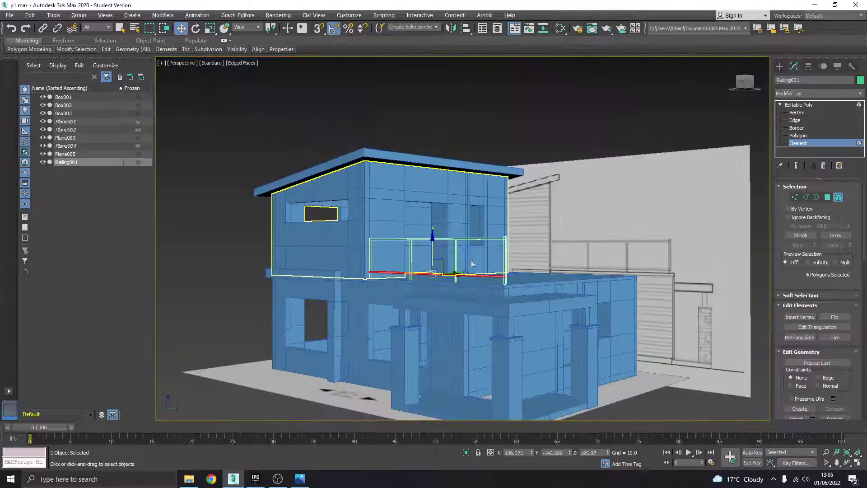
Return to the whole railing object and move it along X to -11.29 so its end post meets the upper-storey wall.
{"action": "middle_click_drag", "start_coordinate": [486, 258], "coordinate": [533, 262], "text": "alt"}
{"action": "left_click", "coordinate": [654, 258]}
{"action": "middle_click_drag", "start_coordinate": [655, 257], "coordinate": [628, 269], "text": "alt"}
{"action": "left_click", "coordinate": [798, 105]}
{"action": "middle_click_drag", "start_coordinate": [571, 239], "coordinate": [520, 253], "text": "alt"}
{"action": "scroll", "coordinate": [317, 264], "scroll_direction": "up", "scroll_amount": 5}
{"action": "middle_click_drag", "start_coordinate": [440, 271], "coordinate": [453, 281], "text": "alt"}
{"action": "scroll", "coordinate": [449, 334], "scroll_direction": "up", "scroll_amount": 3}
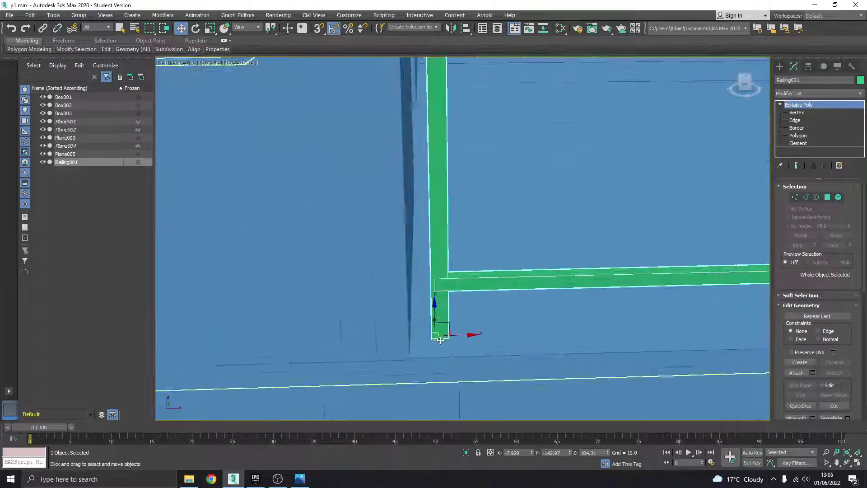
{"action": "scroll", "coordinate": [448, 332], "scroll_direction": "up", "scroll_amount": 3}
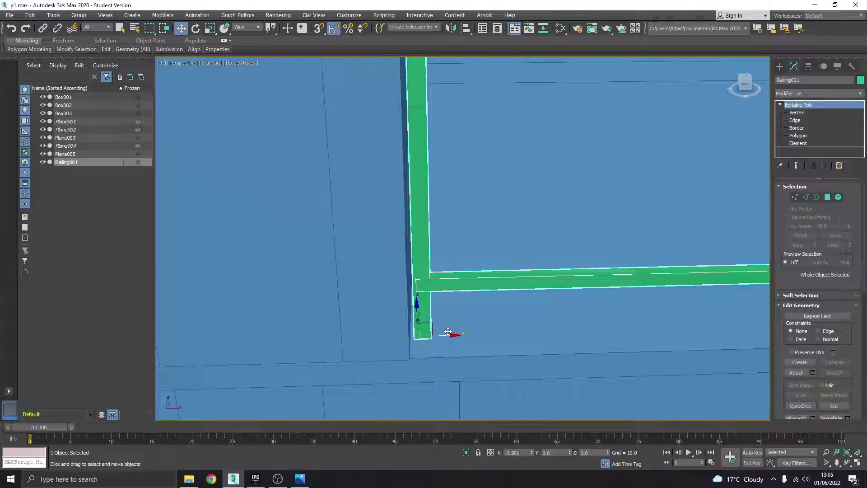
Move the vertices of the railing's outer end post about 3.4 along X, closer to the terrace corner.
{"action": "scroll", "coordinate": [448, 331], "scroll_direction": "down", "scroll_amount": 5}
{"action": "middle_click_drag", "start_coordinate": [646, 269], "coordinate": [536, 258]}
{"action": "scroll", "coordinate": [580, 286], "scroll_direction": "up", "scroll_amount": 2}
{"action": "middle_click_drag", "start_coordinate": [581, 286], "coordinate": [529, 272], "text": "alt"}
{"action": "left_click", "coordinate": [790, 113]}
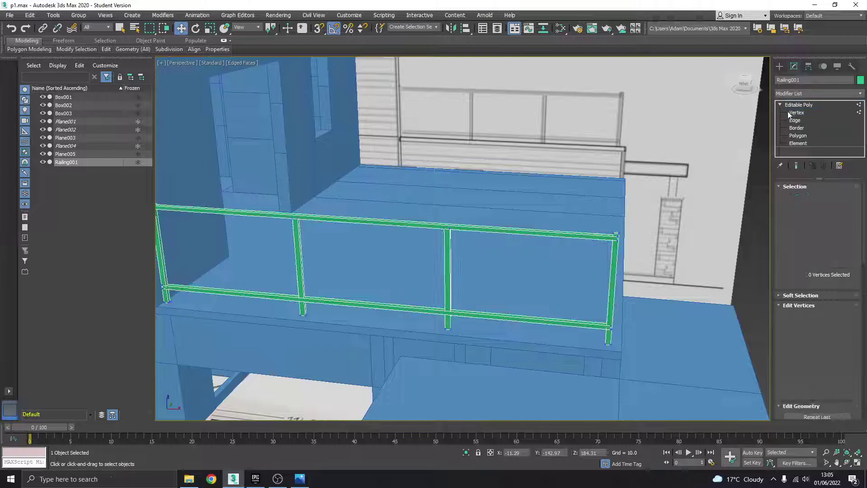
{"action": "left_click_drag", "start_coordinate": [573, 189], "coordinate": [586, 232]}
{"action": "scroll", "coordinate": [635, 352], "scroll_direction": "up", "scroll_amount": 3}
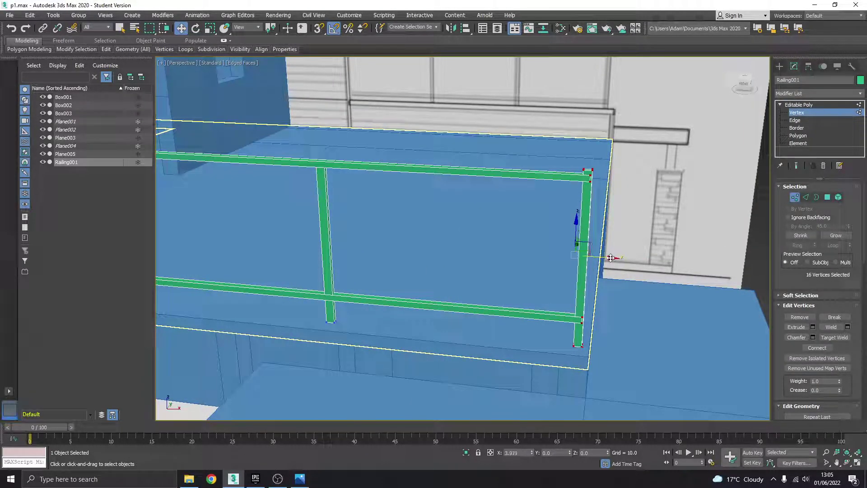
Shift the two middle posts' vertices about 2.2 along X to even out the spacing, and return to the whole railing.
{"action": "scroll", "coordinate": [473, 275], "scroll_direction": "down", "scroll_amount": 5}
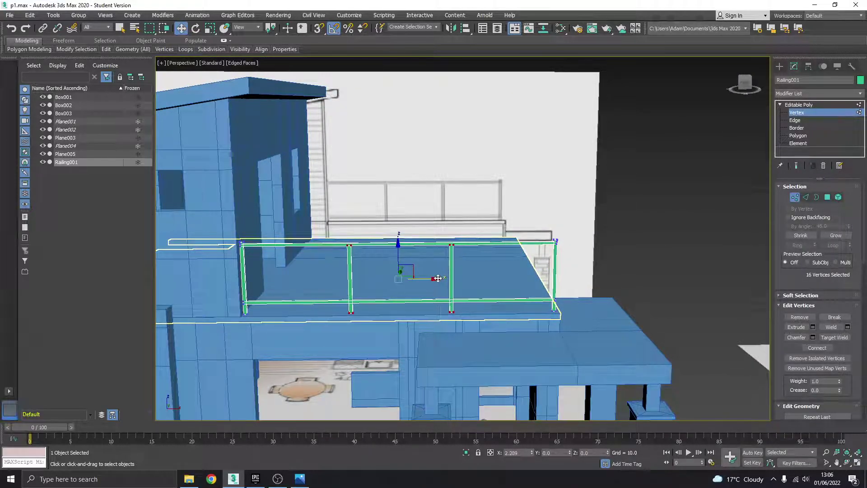
{"action": "middle_click_drag", "start_coordinate": [446, 279], "coordinate": [493, 299], "text": "alt"}
{"action": "left_click", "coordinate": [517, 246]}
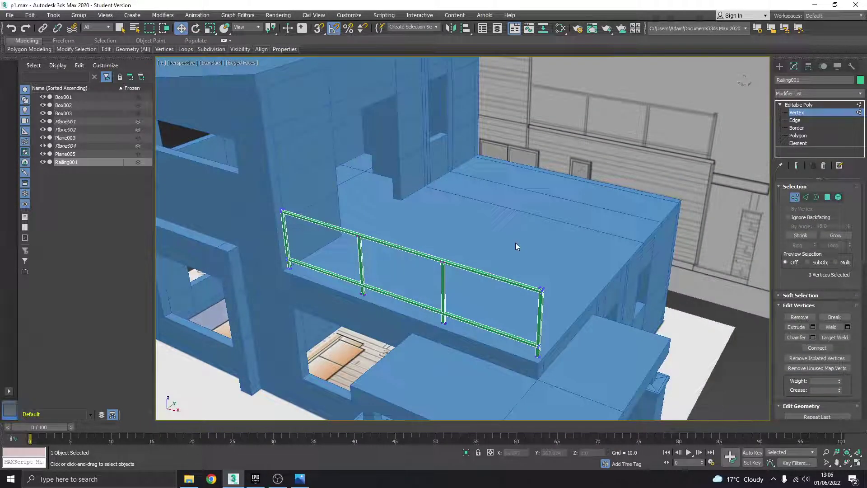
{"action": "left_click", "coordinate": [793, 106]}
Copy the front railing along Y to the opposite edge of the terrace and fine-tune its position there.
{"action": "middle_click_drag", "start_coordinate": [579, 186], "coordinate": [418, 237], "text": "alt"}
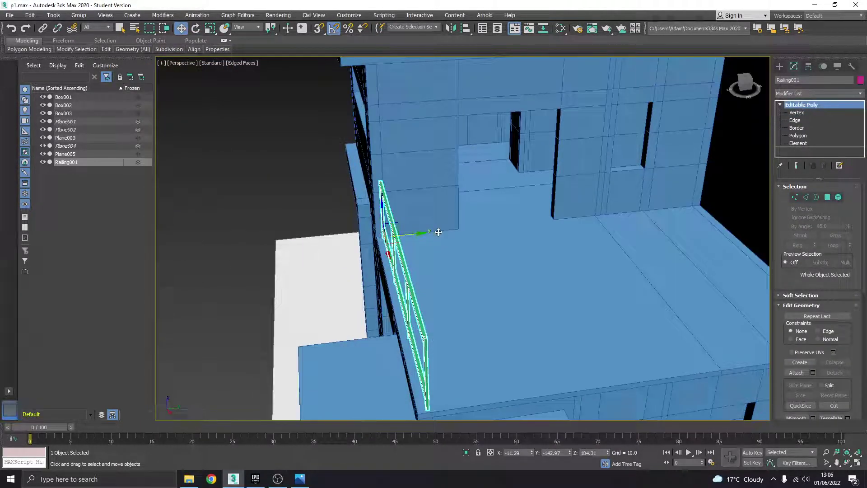
{"action": "mouse_move", "coordinate": [441, 232]}
{"action": "left_mouse_down", "text": "shift"}
{"action": "mouse_move", "coordinate": [628, 226]}
{"action": "mouse_move", "coordinate": [693, 208]}
{"action": "left_mouse_up", "text": "shift"}
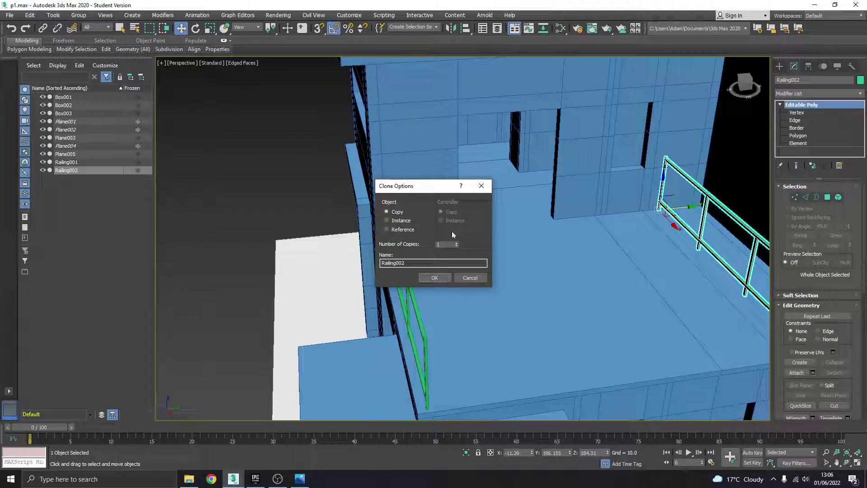
{"action": "left_click", "coordinate": [434, 277]}
{"action": "mouse_move", "coordinate": [697, 261]}
{"action": "middle_mouse_down", "text": "alt"}
{"action": "mouse_move", "coordinate": [559, 248]}
{"action": "mouse_move", "coordinate": [569, 230]}
{"action": "mouse_move", "coordinate": [587, 225]}
{"action": "mouse_move", "coordinate": [663, 241]}
{"action": "middle_mouse_up", "text": "alt"}
{"action": "scroll", "coordinate": [570, 230], "scroll_direction": "up", "scroll_amount": 3}
{"action": "left_click_drag", "start_coordinate": [663, 242], "coordinate": [667, 242]}
{"action": "scroll", "coordinate": [689, 240], "scroll_direction": "down", "scroll_amount": 3}
Make another copy of the railing and rotate it perpendicular to the first two for the terrace's open side.
{"action": "middle_click_drag", "start_coordinate": [689, 239], "coordinate": [247, 167], "text": "alt"}
{"action": "scroll", "coordinate": [245, 132], "scroll_direction": "down", "scroll_amount": 3}
{"action": "left_click_drag", "start_coordinate": [270, 98], "coordinate": [255, 132], "text": "shift"}
{"action": "left_click", "coordinate": [433, 278]}
{"action": "mouse_move", "coordinate": [237, 187]}
{"action": "middle_mouse_down"}
{"action": "mouse_move", "coordinate": [320, 202]}
{"action": "mouse_move", "coordinate": [417, 203]}
{"action": "middle_mouse_up"}
{"action": "key", "text": "e"}
{"action": "key", "text": "e"}
{"action": "left_click_drag", "start_coordinate": [348, 179], "coordinate": [312, 180]}
{"action": "key", "text": "w"}
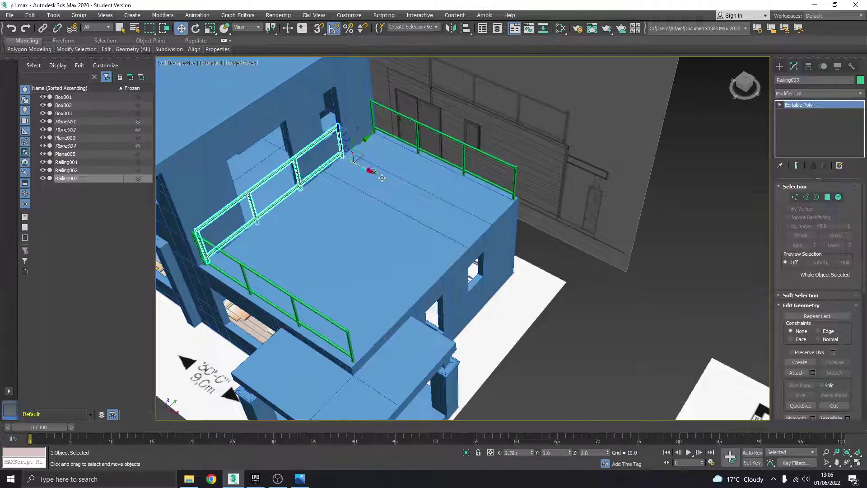
Move the rotated railing to the terrace's outer edge at X 285.467, Y 156.737, joining the front railing's corner post, checking against the reference photo.
{"action": "left_click_drag", "start_coordinate": [377, 174], "coordinate": [519, 230]}
{"action": "left_click", "coordinate": [303, 480]}
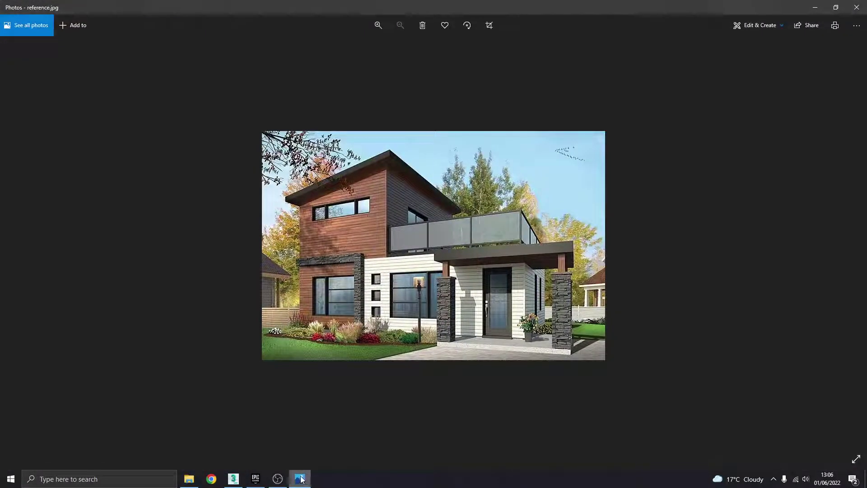
{"action": "left_click", "coordinate": [300, 480]}
{"action": "middle_click_drag", "start_coordinate": [384, 281], "coordinate": [375, 240]}
{"action": "scroll", "coordinate": [411, 252], "scroll_direction": "up", "scroll_amount": 2}
{"action": "scroll", "coordinate": [322, 242], "scroll_direction": "up", "scroll_amount": 4}
{"action": "mouse_move", "coordinate": [316, 231]}
{"action": "middle_mouse_down", "text": "alt"}
{"action": "mouse_move", "coordinate": [328, 244]}
{"action": "mouse_move", "coordinate": [326, 233]}
{"action": "middle_mouse_up", "text": "alt"}
{"action": "scroll", "coordinate": [326, 232], "scroll_direction": "down", "scroll_amount": 3}
{"action": "scroll", "coordinate": [495, 260], "scroll_direction": "up", "scroll_amount": 3}
{"action": "middle_click_drag", "start_coordinate": [496, 260], "coordinate": [509, 228], "text": "alt"}
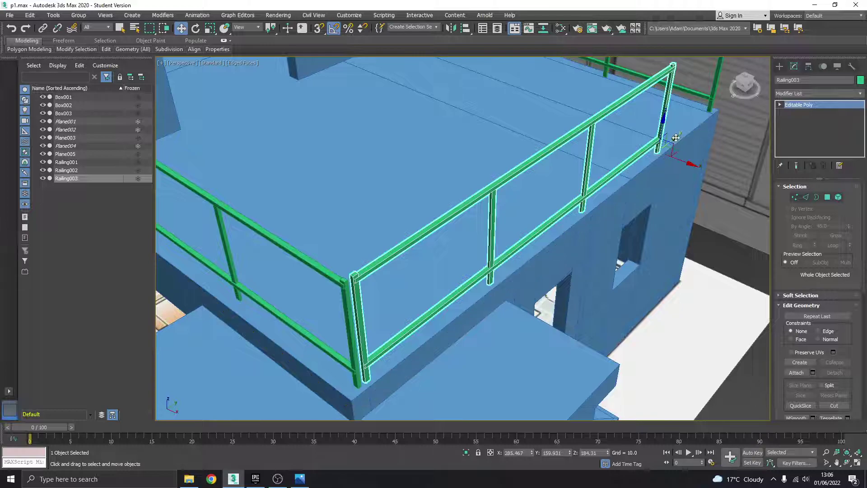
{"action": "left_click_drag", "start_coordinate": [675, 137], "coordinate": [671, 138]}
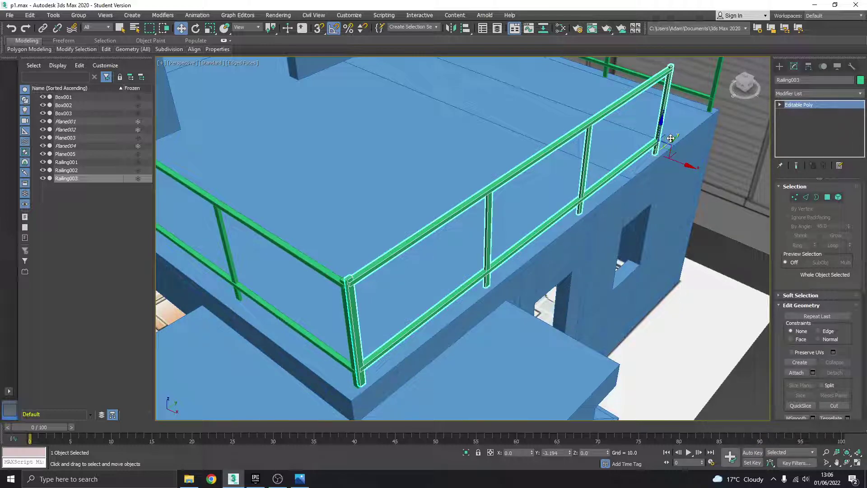
{"action": "scroll", "coordinate": [397, 260], "scroll_direction": "up", "scroll_amount": 6}
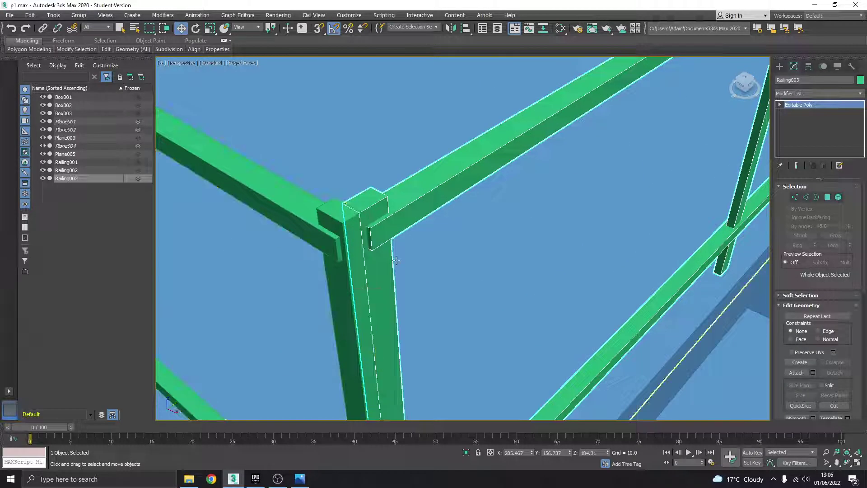
Stretch the side railing by moving its far end post's vertices along Y to 242.123, meeting the opposite railing at the corner.
{"action": "scroll", "coordinate": [397, 261], "scroll_direction": "down", "scroll_amount": 5}
{"action": "middle_click_drag", "start_coordinate": [501, 233], "coordinate": [266, 233], "text": "alt"}
{"action": "left_click", "coordinate": [795, 113]}
{"action": "scroll", "coordinate": [703, 180], "scroll_direction": "down", "scroll_amount": 5}
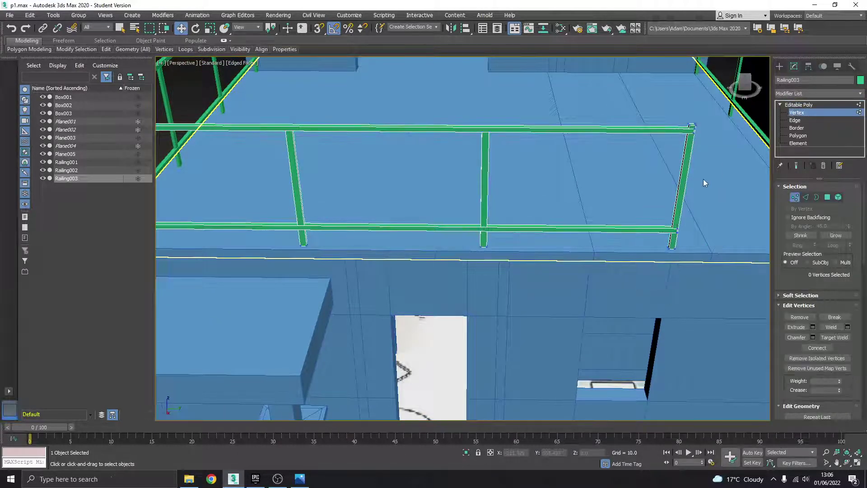
{"action": "middle_click_drag", "start_coordinate": [674, 182], "coordinate": [568, 192]}
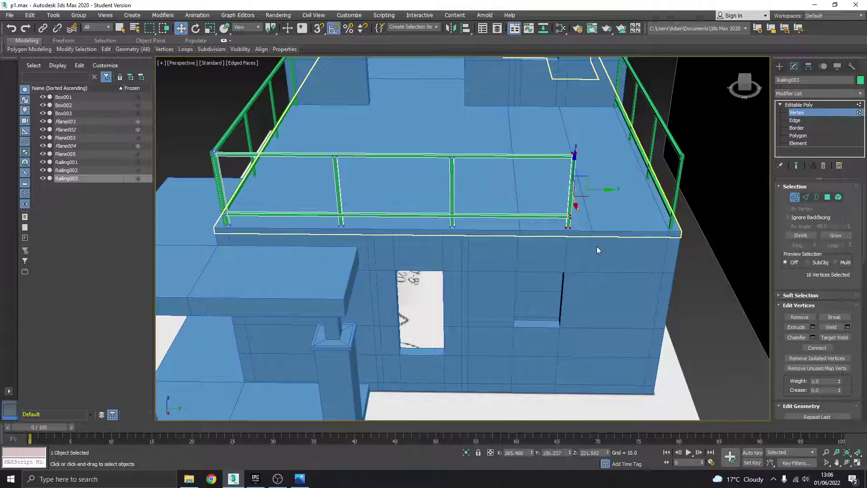
{"action": "middle_click_drag", "start_coordinate": [592, 248], "coordinate": [459, 264]}
{"action": "scroll", "coordinate": [462, 239], "scroll_direction": "up", "scroll_amount": 3}
{"action": "left_click_drag", "start_coordinate": [448, 203], "coordinate": [587, 203]}
{"action": "scroll", "coordinate": [594, 206], "scroll_direction": "up", "scroll_amount": 3}
{"action": "scroll", "coordinate": [442, 253], "scroll_direction": "down", "scroll_amount": 6}
{"action": "middle_click_drag", "start_coordinate": [422, 250], "coordinate": [480, 227]}
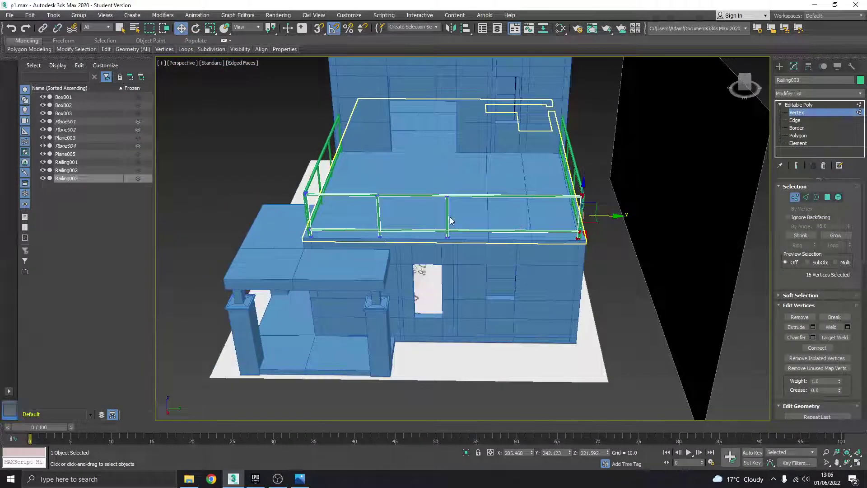
Clone the side railing's middle post as an element along Y to 145.054, filling the widened gap.
{"action": "left_click", "coordinate": [798, 143]}
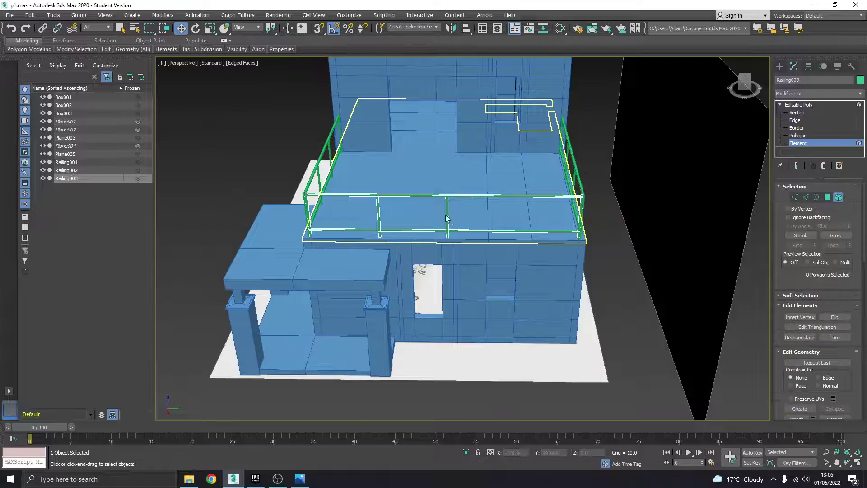
{"action": "scroll", "coordinate": [447, 216], "scroll_direction": "up", "scroll_amount": 4}
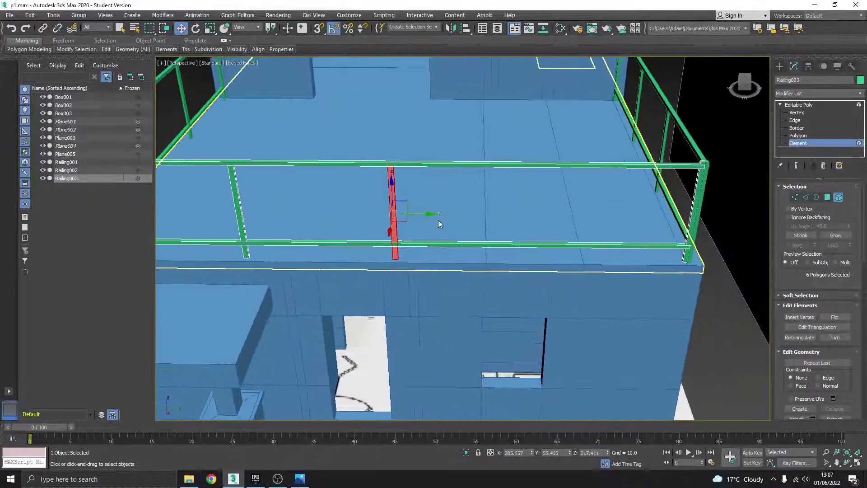
{"action": "left_click_drag", "start_coordinate": [518, 219], "coordinate": [568, 219], "text": "shift"}
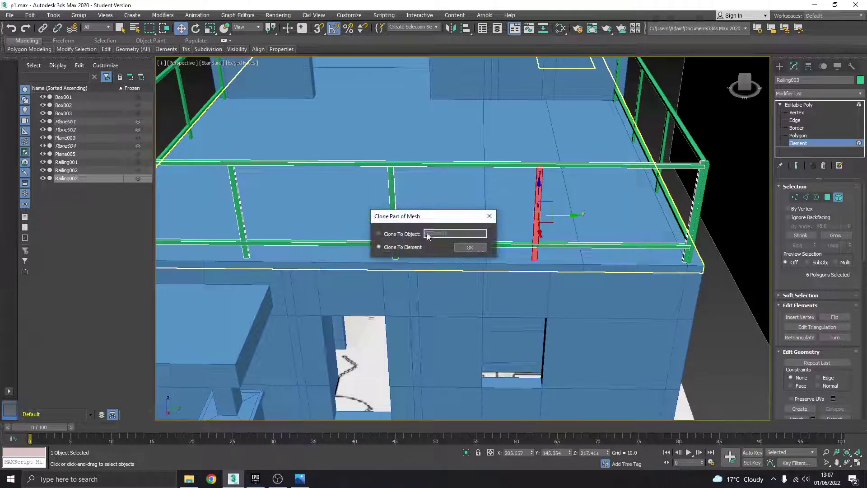
{"action": "left_click", "coordinate": [411, 234]}
{"action": "left_click", "coordinate": [469, 247]}
Change the Left wireframe viewport to the Right view with Edged Faces shading.
{"action": "middle_click_drag", "start_coordinate": [633, 230], "coordinate": [534, 212]}
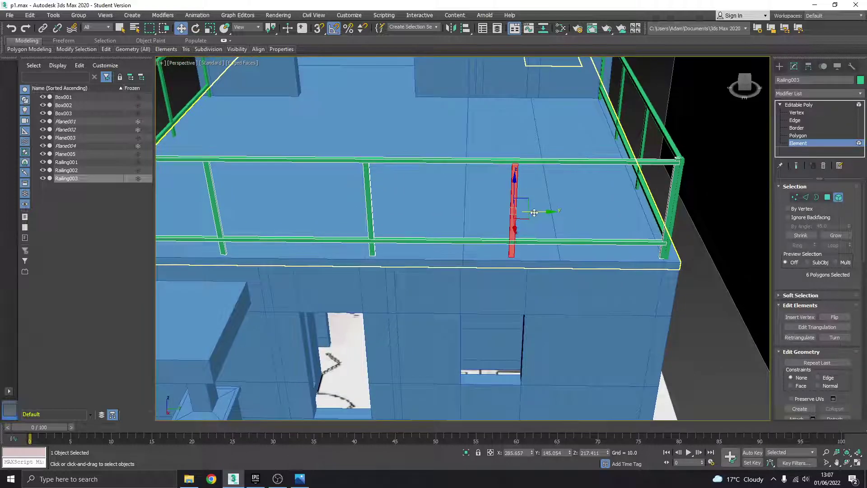
{"action": "left_click", "coordinate": [856, 463]}
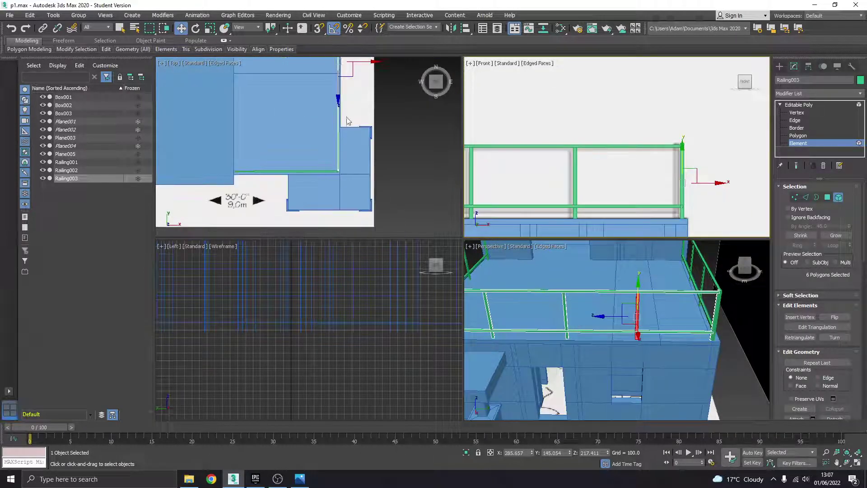
{"action": "scroll", "coordinate": [346, 119], "scroll_direction": "down", "scroll_amount": 3}
{"action": "scroll", "coordinate": [362, 283], "scroll_direction": "down", "scroll_amount": 4}
{"action": "middle_click_drag", "start_coordinate": [362, 283], "coordinate": [359, 378]}
{"action": "scroll", "coordinate": [359, 378], "scroll_direction": "up", "scroll_amount": 3}
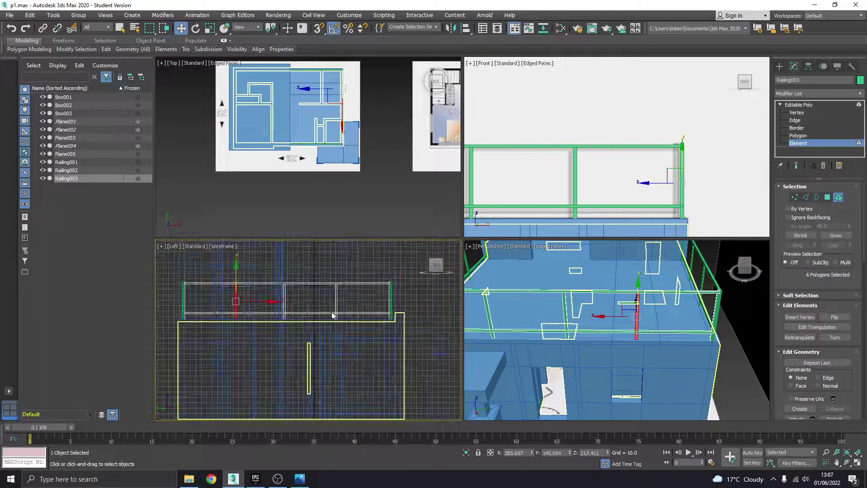
{"action": "left_click", "coordinate": [226, 248]}
{"action": "left_click", "coordinate": [253, 256]}
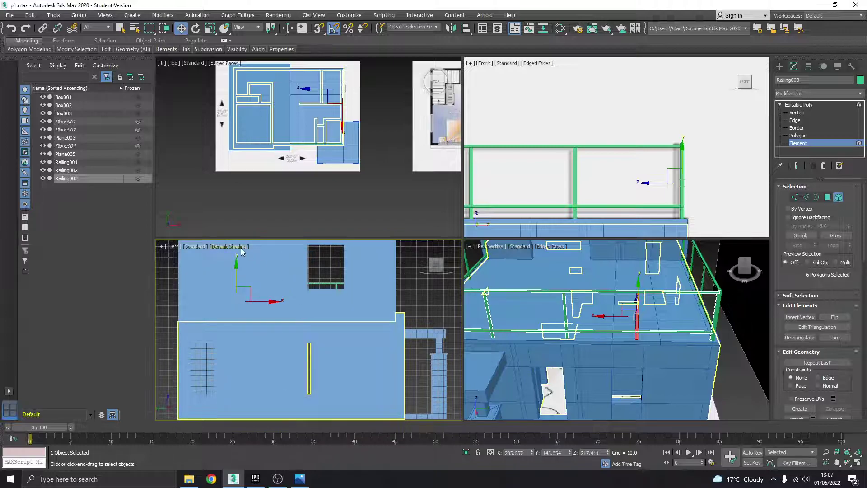
{"action": "left_click", "coordinate": [242, 252]}
{"action": "left_click", "coordinate": [272, 346]}
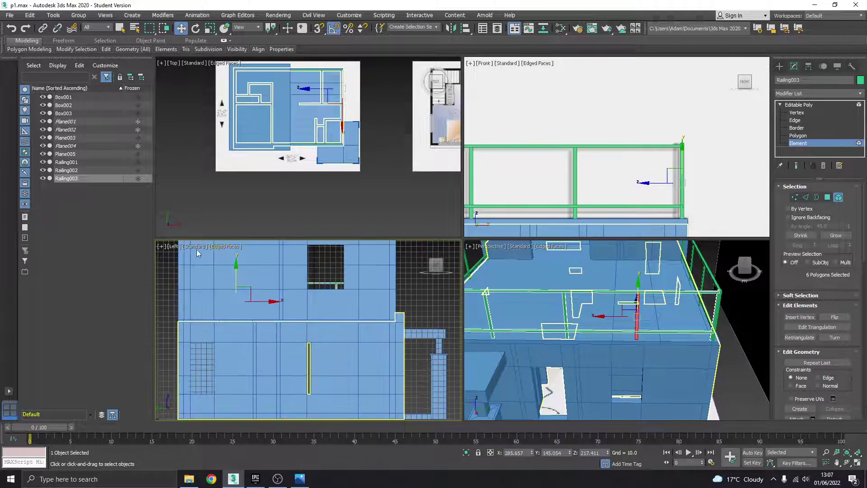
{"action": "left_click", "coordinate": [174, 248]}
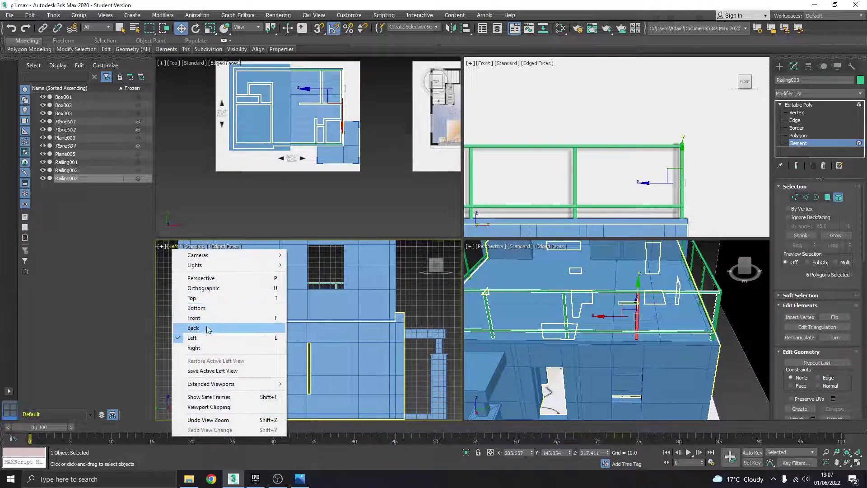
{"action": "left_click", "coordinate": [194, 348]}
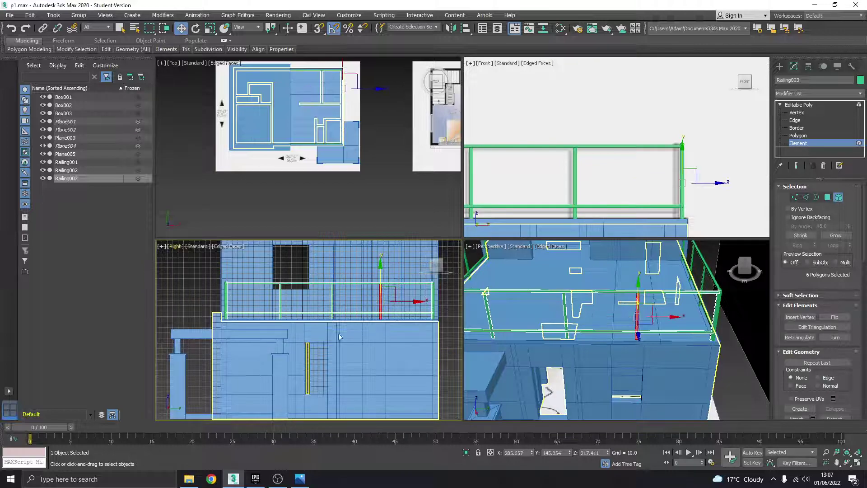
Nudge the cloned post outward along Y for even spacing in the Right view, and return to the whole railing in Perspective.
{"action": "left_click", "coordinate": [859, 464]}
{"action": "scroll", "coordinate": [569, 266], "scroll_direction": "up", "scroll_amount": 5}
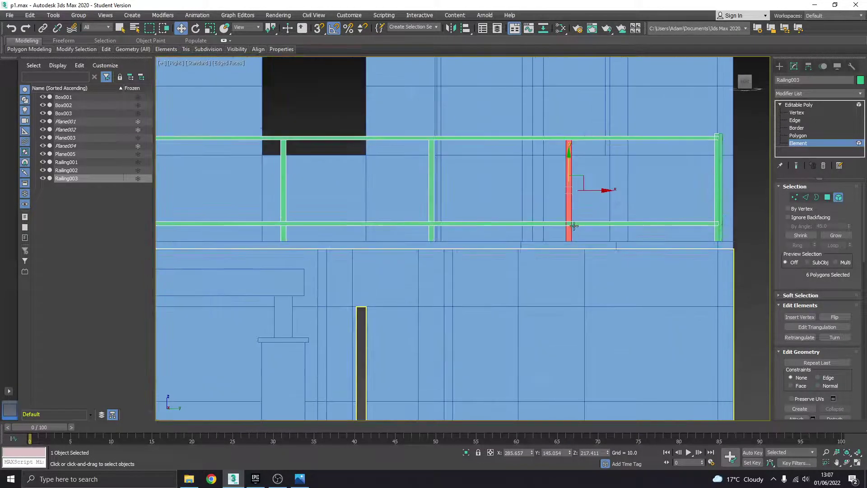
{"action": "middle_click_drag", "start_coordinate": [573, 225], "coordinate": [597, 242]}
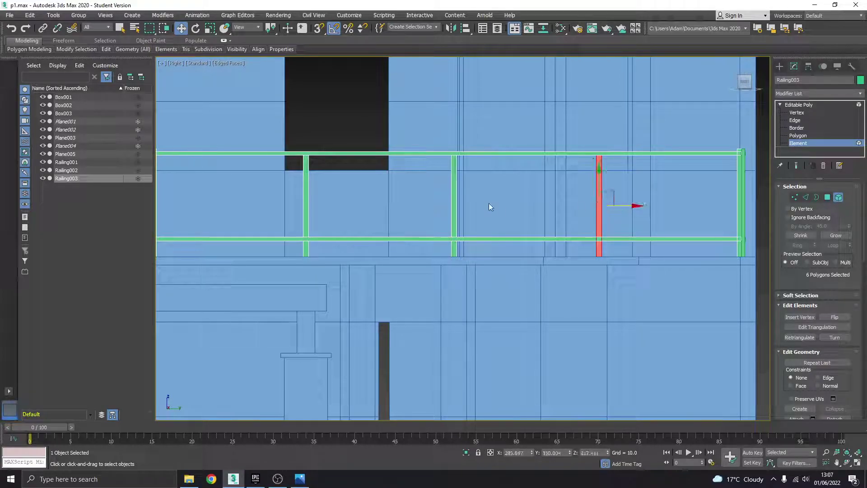
{"action": "scroll", "coordinate": [487, 207], "scroll_direction": "down", "scroll_amount": 3}
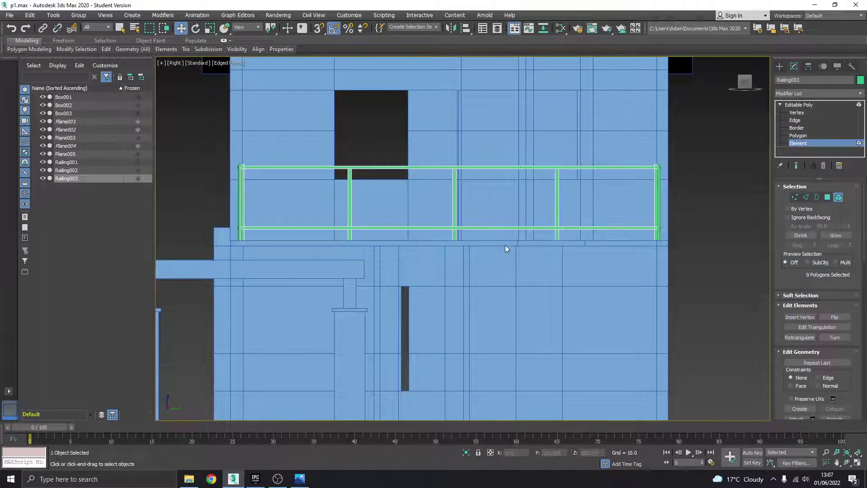
{"action": "left_click", "coordinate": [857, 462]}
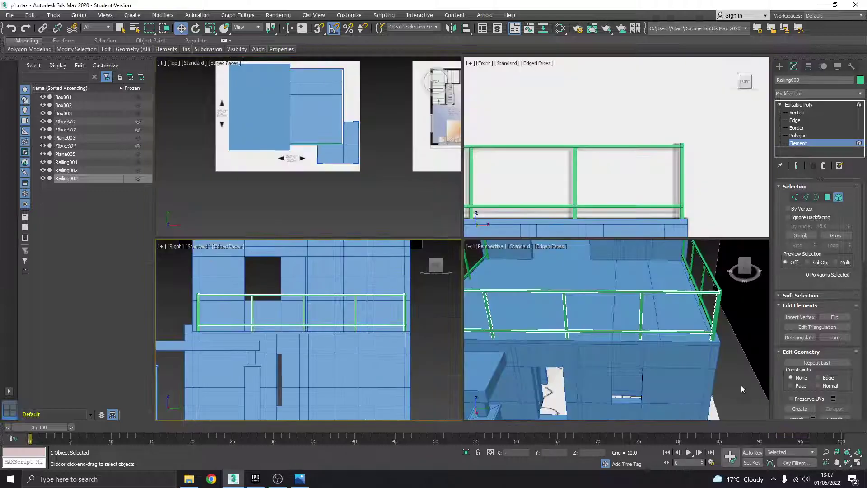
{"action": "left_click", "coordinate": [857, 462]}
{"action": "left_click", "coordinate": [806, 104]}
Select all three railings and assign them a blue object colour like the house's.
{"action": "middle_click_drag", "start_coordinate": [756, 123], "coordinate": [566, 177], "text": "alt"}
{"action": "scroll", "coordinate": [565, 177], "scroll_direction": "down", "scroll_amount": 4}
{"action": "middle_click_drag", "start_coordinate": [488, 206], "coordinate": [547, 131], "text": "alt"}
{"action": "left_click_drag", "start_coordinate": [546, 130], "coordinate": [427, 194]}
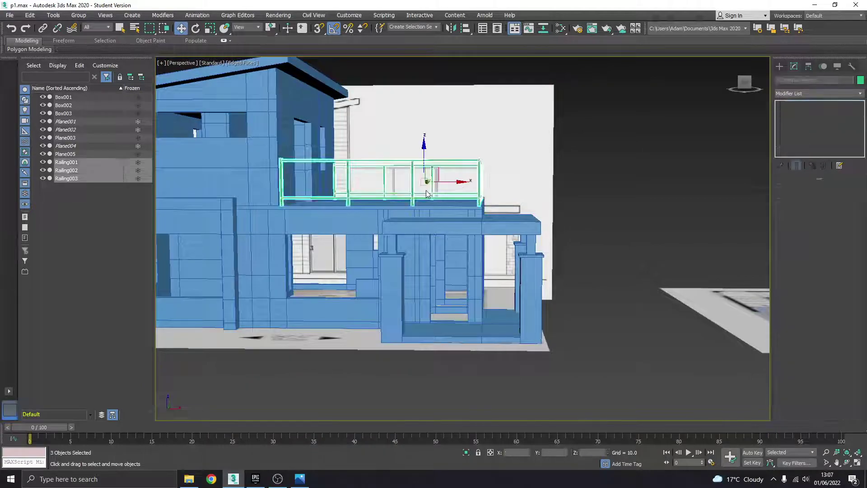
{"action": "left_click", "coordinate": [860, 81]}
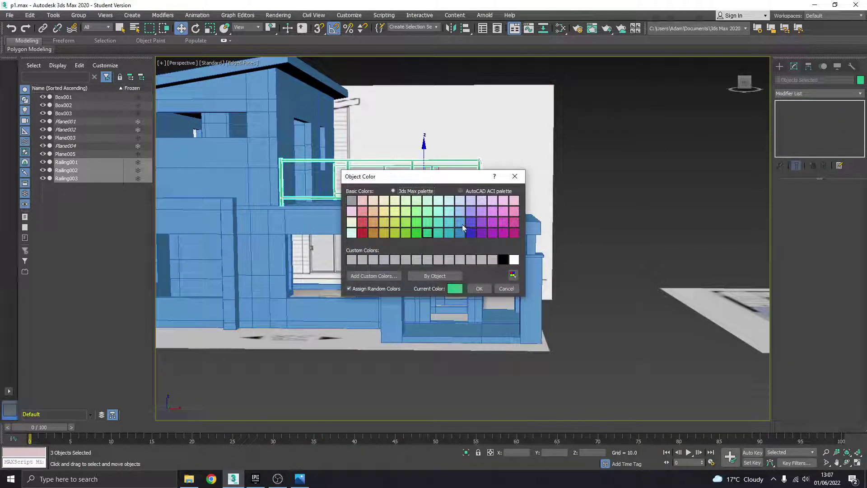
{"action": "left_click", "coordinate": [479, 288]}
{"action": "left_click", "coordinate": [562, 240]}
Check the reference photo and create an AutoGrid box about 1.2 by 5.7 by 3.9 units on the front railing's lower rail beside the wall post.
{"action": "middle_click_drag", "start_coordinate": [456, 219], "coordinate": [469, 234], "text": "alt"}
{"action": "middle_click_drag", "start_coordinate": [407, 223], "coordinate": [371, 223], "text": "alt"}
{"action": "left_click", "coordinate": [300, 479]}
{"action": "left_click", "coordinate": [302, 480]}
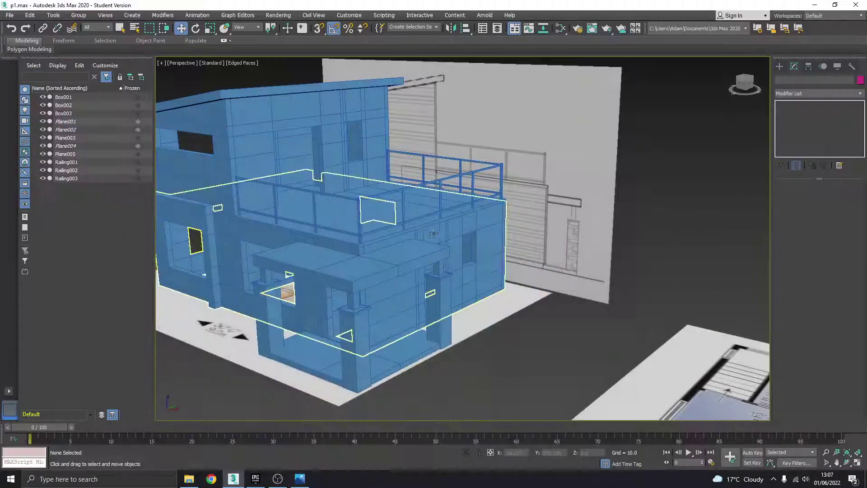
{"action": "left_click", "coordinate": [780, 66]}
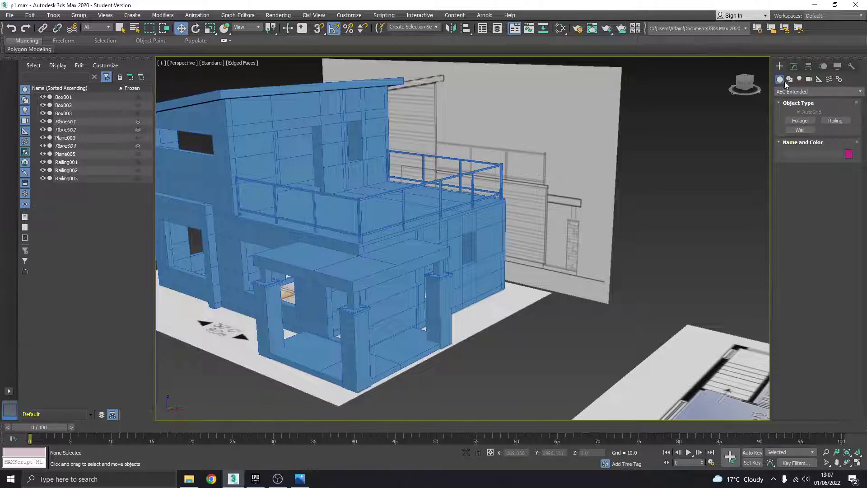
{"action": "left_click", "coordinate": [788, 92]}
{"action": "left_click", "coordinate": [786, 104]}
{"action": "left_click", "coordinate": [800, 121]}
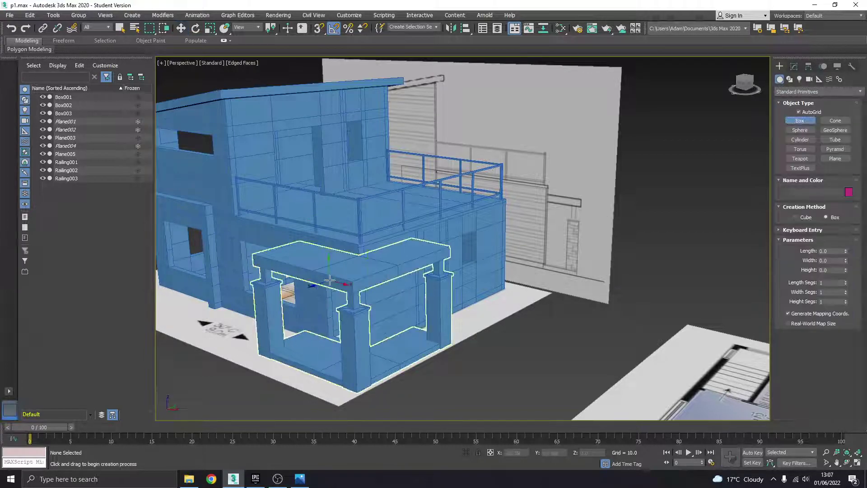
{"action": "scroll", "coordinate": [406, 271], "scroll_direction": "down", "scroll_amount": 2}
{"action": "scroll", "coordinate": [416, 311], "scroll_direction": "up", "scroll_amount": 12}
{"action": "middle_click_drag", "start_coordinate": [416, 311], "coordinate": [371, 210]}
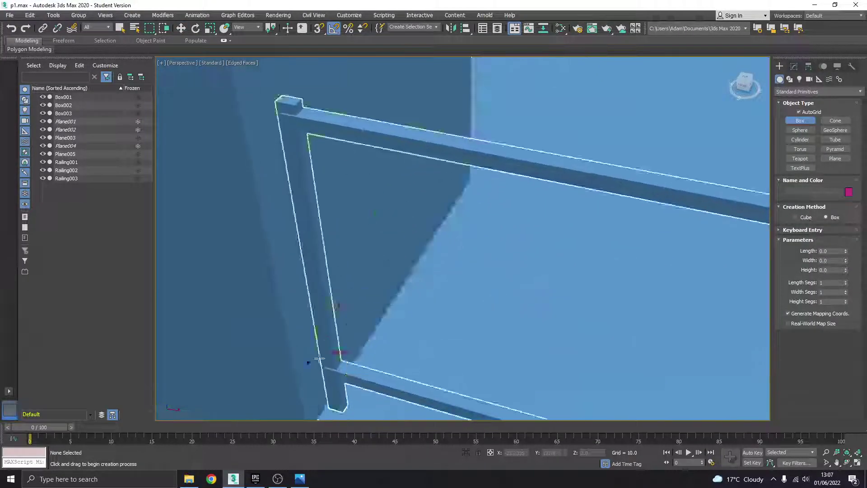
{"action": "scroll", "coordinate": [319, 362], "scroll_direction": "up", "scroll_amount": 3}
{"action": "scroll", "coordinate": [371, 369], "scroll_direction": "up", "scroll_amount": 3}
{"action": "middle_click_drag", "start_coordinate": [371, 369], "coordinate": [356, 326]}
{"action": "scroll", "coordinate": [326, 301], "scroll_direction": "up", "scroll_amount": 1}
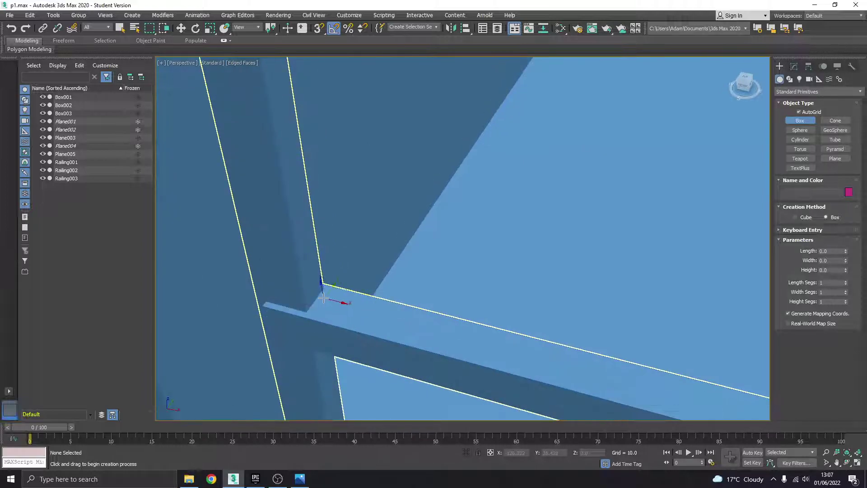
{"action": "left_click", "coordinate": [324, 294]}
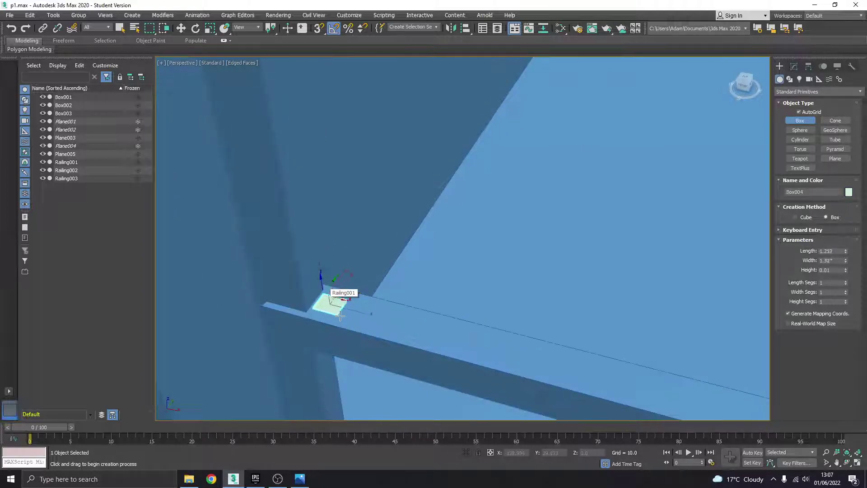
{"action": "left_click_drag", "start_coordinate": [406, 333], "coordinate": [406, 333]}
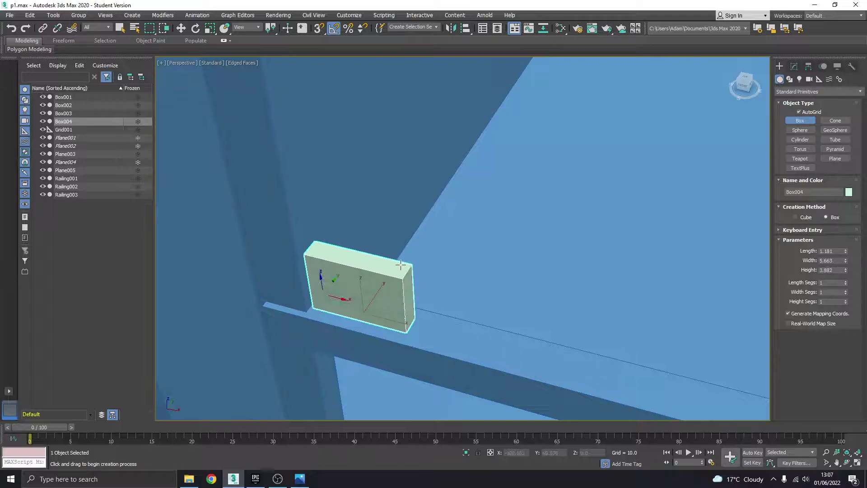
{"action": "left_click", "coordinate": [403, 267]}
Convert the box to an editable poly and raise its top polygon to the underside of the railing's top rail.
{"action": "middle_click_drag", "start_coordinate": [403, 267], "coordinate": [351, 268], "text": "alt"}
{"action": "right_click", "coordinate": [352, 267]}
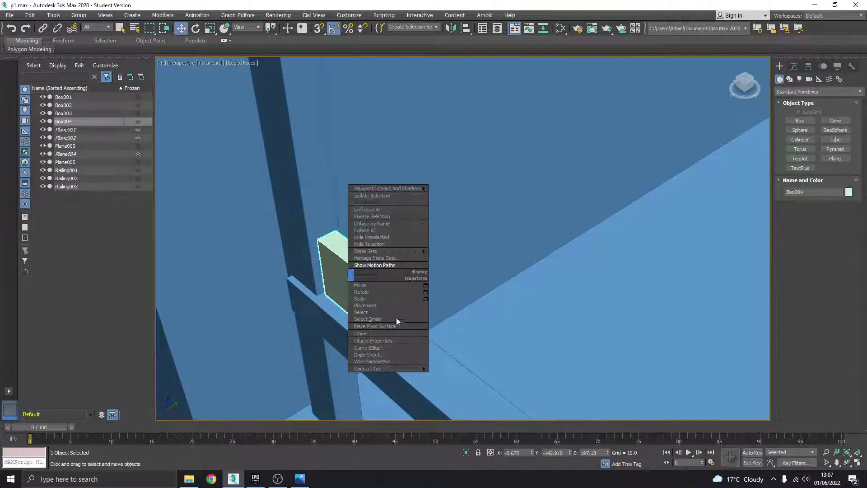
{"action": "left_click", "coordinate": [452, 374]}
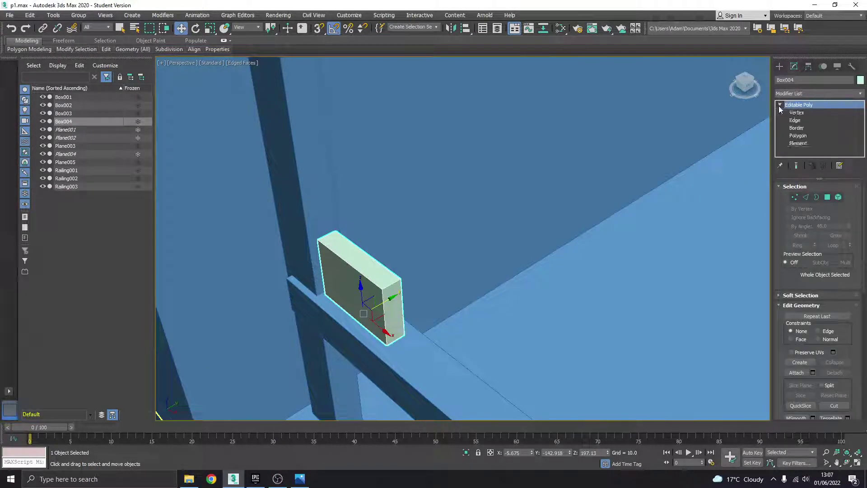
{"action": "left_click", "coordinate": [797, 136]}
{"action": "middle_click_drag", "start_coordinate": [365, 269], "coordinate": [367, 309], "text": "alt"}
{"action": "left_click", "coordinate": [343, 262]}
{"action": "scroll", "coordinate": [345, 262], "scroll_direction": "down", "scroll_amount": 4}
{"action": "scroll", "coordinate": [371, 322], "scroll_direction": "down", "scroll_amount": 5}
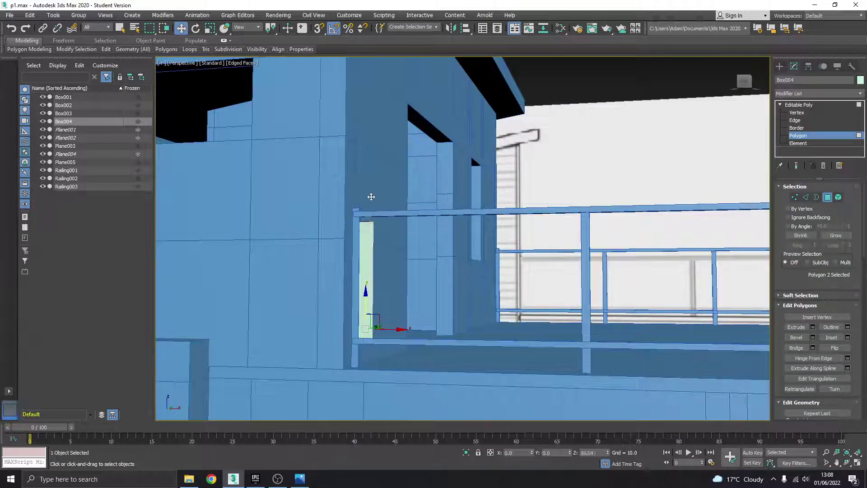
{"action": "scroll", "coordinate": [371, 197], "scroll_direction": "up", "scroll_amount": 4}
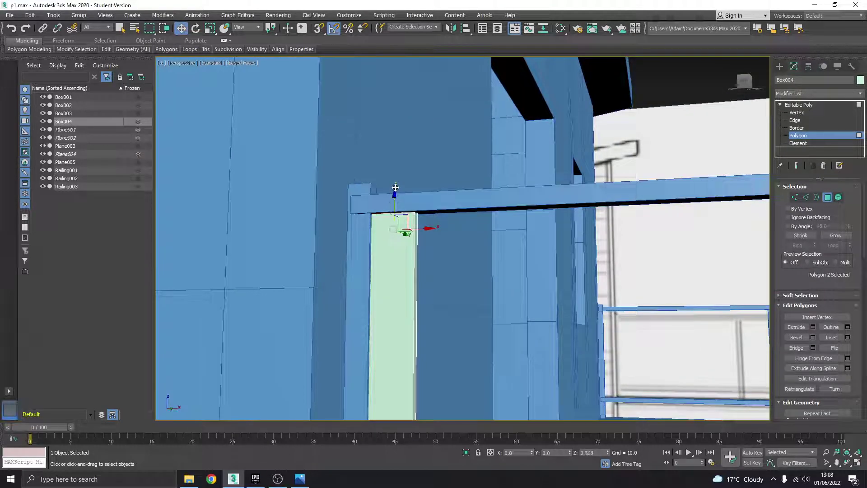
Move the box's end polygon along X to the far corner post so the panel spans the whole front railing.
{"action": "left_click", "coordinate": [416, 224]}
{"action": "scroll", "coordinate": [414, 225], "scroll_direction": "down", "scroll_amount": 4}
{"action": "middle_click_drag", "start_coordinate": [538, 287], "coordinate": [350, 291]}
{"action": "scroll", "coordinate": [407, 269], "scroll_direction": "down", "scroll_amount": 5}
{"action": "left_click_drag", "start_coordinate": [365, 270], "coordinate": [454, 288]}
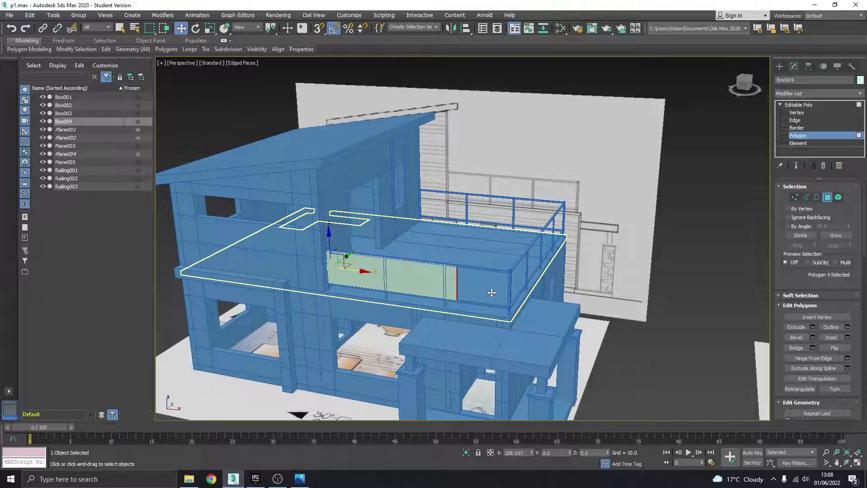
{"action": "scroll", "coordinate": [374, 281], "scroll_direction": "up", "scroll_amount": 6}
{"action": "middle_click_drag", "start_coordinate": [486, 287], "coordinate": [406, 246], "text": "alt"}
{"action": "scroll", "coordinate": [390, 262], "scroll_direction": "down", "scroll_amount": 2}
{"action": "left_click_drag", "start_coordinate": [409, 247], "coordinate": [574, 284]}
{"action": "scroll", "coordinate": [574, 285], "scroll_direction": "up", "scroll_amount": 6}
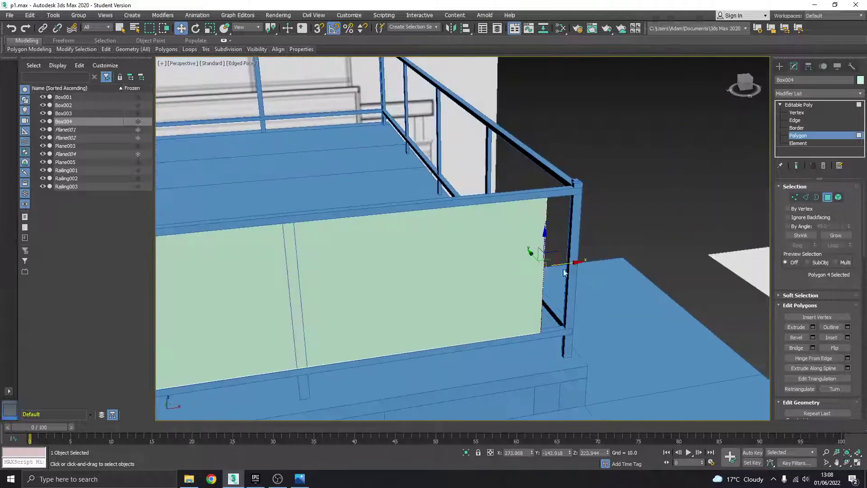
{"action": "left_click_drag", "start_coordinate": [473, 259], "coordinate": [647, 248]}
{"action": "middle_click_drag", "start_coordinate": [647, 248], "coordinate": [541, 238], "text": "alt"}
{"action": "scroll", "coordinate": [543, 291], "scroll_direction": "down", "scroll_amount": 3}
Thin the front panel by moving its two broad polygons inward along Y, to -143.091 and -142.649.
{"action": "left_click", "coordinate": [573, 257]}
{"action": "scroll", "coordinate": [570, 280], "scroll_direction": "up", "scroll_amount": 1}
{"action": "scroll", "coordinate": [540, 238], "scroll_direction": "down", "scroll_amount": 5}
{"action": "middle_click_drag", "start_coordinate": [497, 221], "coordinate": [526, 225], "text": "alt"}
{"action": "scroll", "coordinate": [471, 244], "scroll_direction": "up", "scroll_amount": 3}
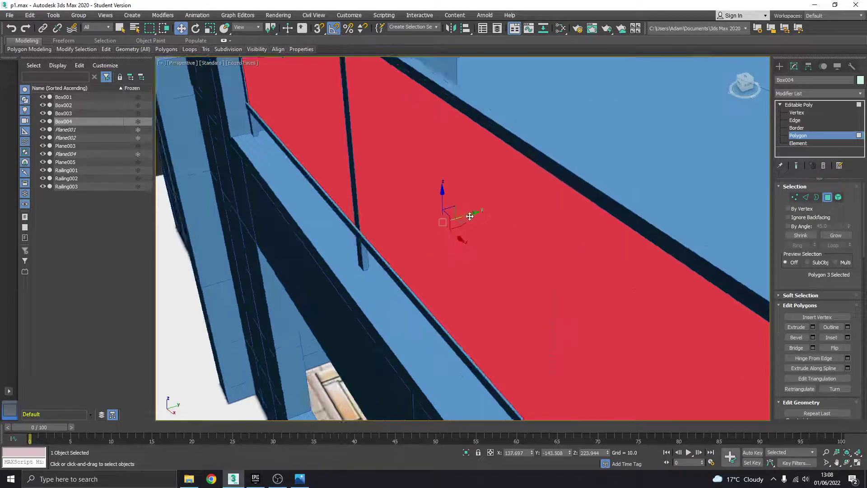
{"action": "left_click_drag", "start_coordinate": [472, 215], "coordinate": [473, 215]}
{"action": "middle_click_drag", "start_coordinate": [495, 227], "coordinate": [442, 218], "text": "alt"}
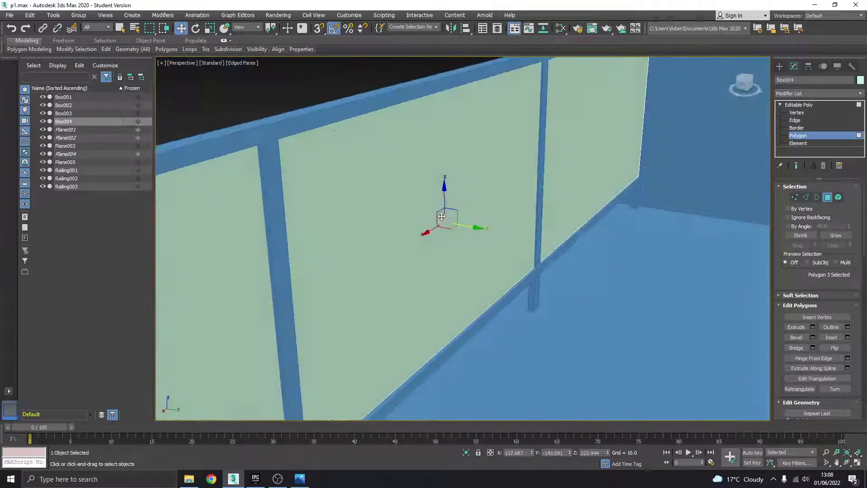
{"action": "left_click", "coordinate": [441, 274]}
{"action": "middle_click_drag", "start_coordinate": [457, 256], "coordinate": [636, 248], "text": "alt"}
{"action": "scroll", "coordinate": [632, 309], "scroll_direction": "up", "scroll_amount": 3}
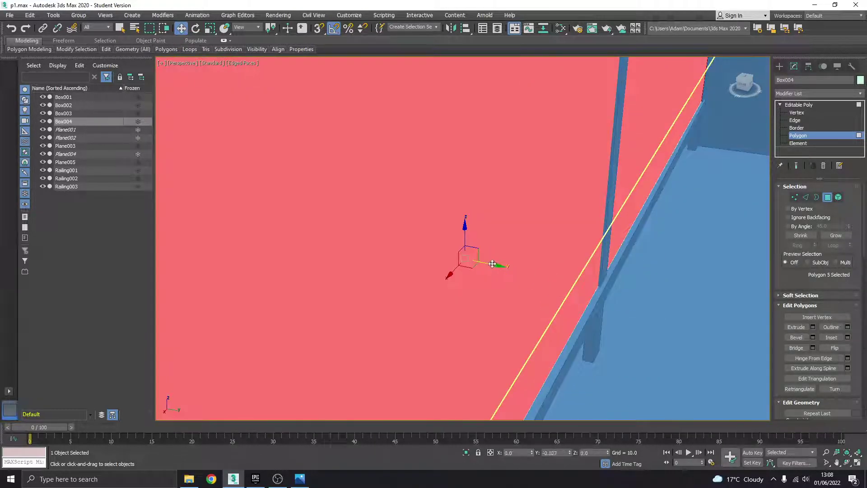
{"action": "scroll", "coordinate": [489, 262], "scroll_direction": "down", "scroll_amount": 8}
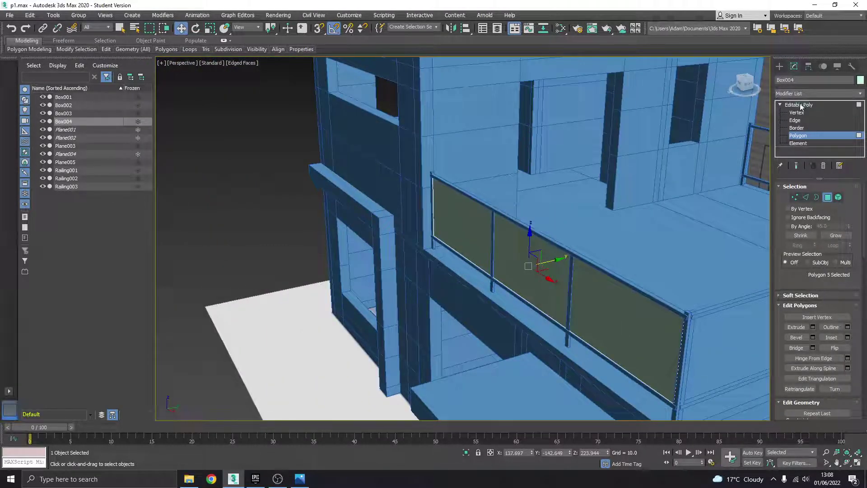
Leave polygon editing and assign the front panel the same blue object colour as the house.
{"action": "left_click", "coordinate": [801, 106]}
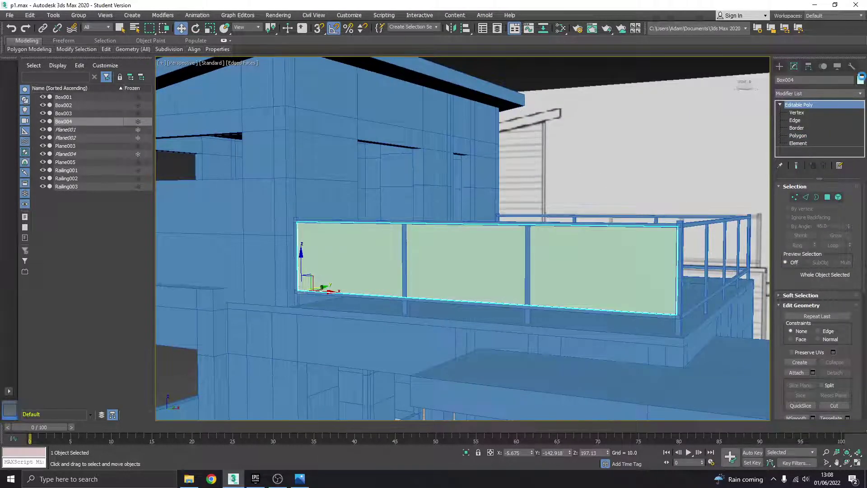
{"action": "left_click", "coordinate": [861, 80]}
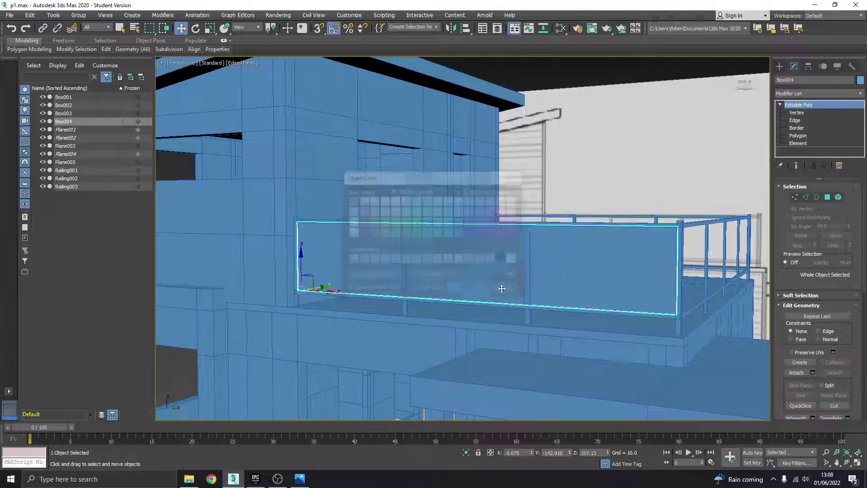
{"action": "left_click", "coordinate": [613, 94]}
{"action": "left_click", "coordinate": [581, 276]}
Check the reference photo, then clone the front panel as a copy along Y into the opposite railing at Y 243.5.
{"action": "middle_click_drag", "start_coordinate": [581, 276], "coordinate": [569, 291], "text": "alt"}
{"action": "scroll", "coordinate": [560, 290], "scroll_direction": "down", "scroll_amount": 3}
{"action": "left_click", "coordinate": [299, 479]}
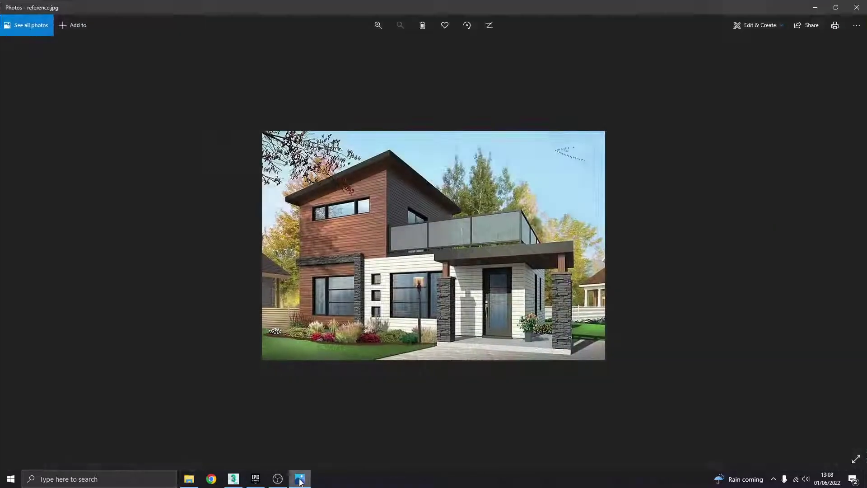
{"action": "left_click", "coordinate": [299, 480]}
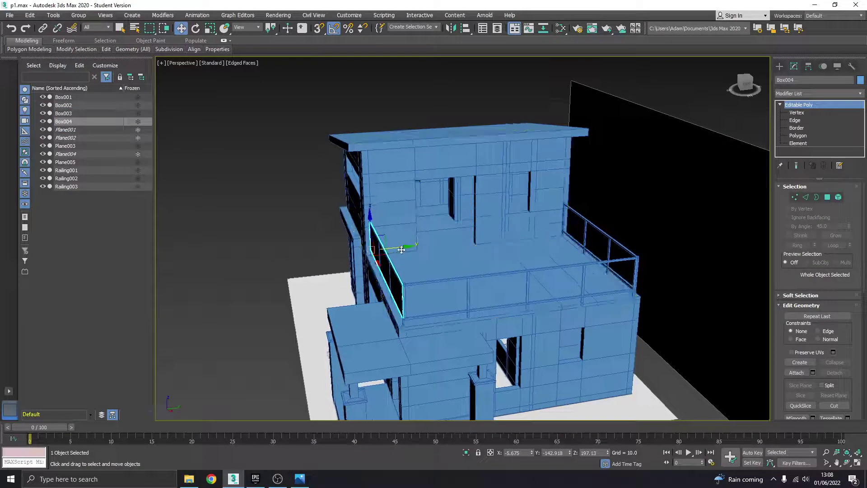
{"action": "left_click_drag", "start_coordinate": [439, 247], "coordinate": [509, 248], "text": "shift"}
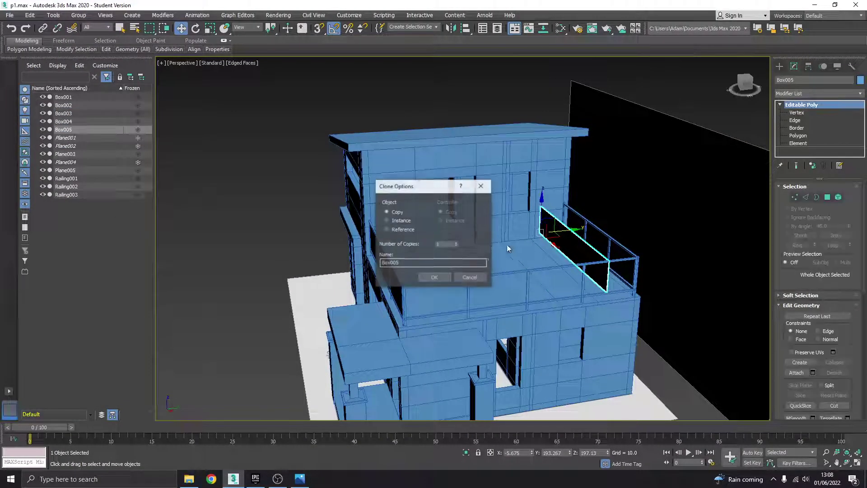
{"action": "left_click", "coordinate": [435, 278]}
{"action": "scroll", "coordinate": [587, 229], "scroll_direction": "up", "scroll_amount": 8}
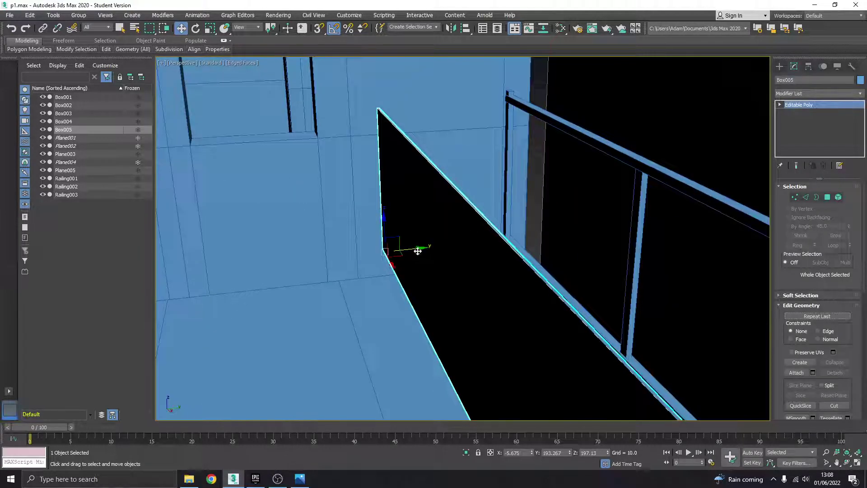
{"action": "left_click_drag", "start_coordinate": [418, 251], "coordinate": [544, 238]}
{"action": "middle_click_drag", "start_coordinate": [599, 245], "coordinate": [471, 228], "text": "alt"}
{"action": "scroll", "coordinate": [471, 229], "scroll_direction": "down", "scroll_amount": 8}
{"action": "scroll", "coordinate": [614, 256], "scroll_direction": "up", "scroll_amount": 4}
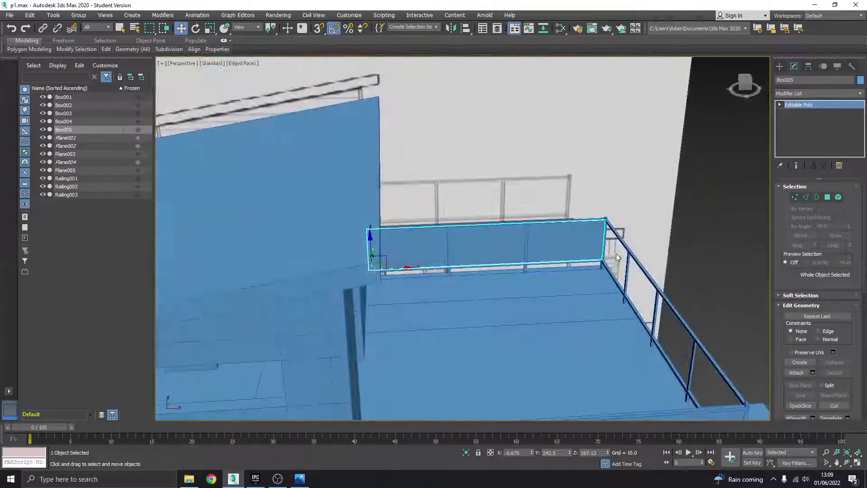
Clone the opposite panel as a rotated copy running along Y and place it beside the side railing.
{"action": "middle_click_drag", "start_coordinate": [433, 268], "coordinate": [411, 260], "text": "alt"}
{"action": "key", "text": "e"}
{"action": "mouse_move", "coordinate": [413, 247]}
{"action": "left_mouse_down"}
{"action": "mouse_move", "coordinate": [397, 248]}
{"action": "mouse_move", "coordinate": [528, 278]}
{"action": "mouse_move", "coordinate": [610, 310]}
{"action": "left_mouse_up"}
{"action": "left_click", "coordinate": [435, 278]}
{"action": "key", "text": "w"}
{"action": "scroll", "coordinate": [564, 289], "scroll_direction": "up", "scroll_amount": 5}
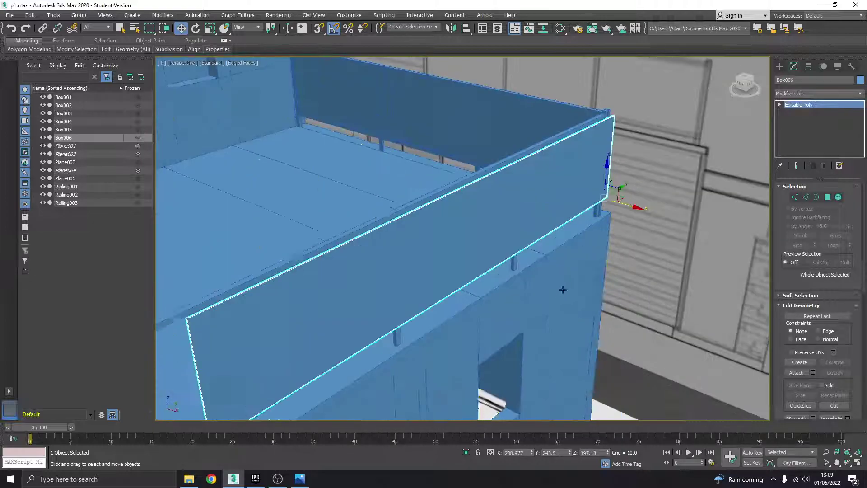
Move the side panel into line with the side railing and its corner post, to X 285.38 and Y 237.414.
{"action": "scroll", "coordinate": [568, 156], "scroll_direction": "up", "scroll_amount": 3}
{"action": "scroll", "coordinate": [596, 256], "scroll_direction": "up", "scroll_amount": 3}
{"action": "middle_click_drag", "start_coordinate": [592, 276], "coordinate": [578, 280], "text": "alt"}
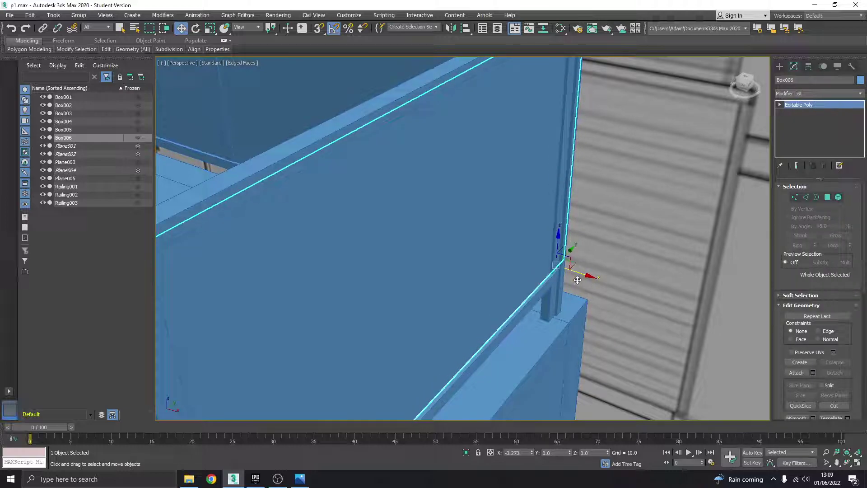
{"action": "left_click_drag", "start_coordinate": [577, 280], "coordinate": [576, 280]}
{"action": "middle_click_drag", "start_coordinate": [505, 266], "coordinate": [726, 248], "text": "alt"}
{"action": "middle_click_drag", "start_coordinate": [429, 206], "coordinate": [447, 219]}
{"action": "scroll", "coordinate": [448, 219], "scroll_direction": "down", "scroll_amount": 3}
{"action": "middle_click_drag", "start_coordinate": [678, 289], "coordinate": [581, 253], "text": "alt"}
{"action": "scroll", "coordinate": [580, 253], "scroll_direction": "up", "scroll_amount": 3}
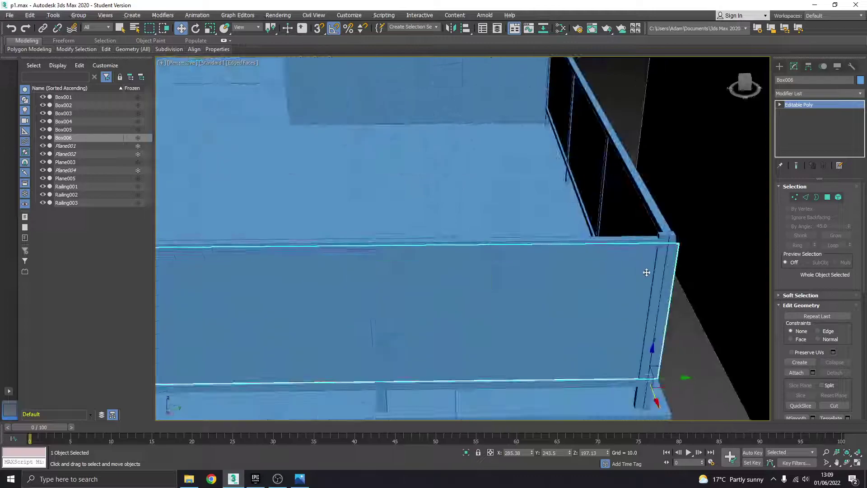
{"action": "middle_click_drag", "start_coordinate": [661, 282], "coordinate": [537, 194]}
{"action": "scroll", "coordinate": [546, 281], "scroll_direction": "up", "scroll_amount": 3}
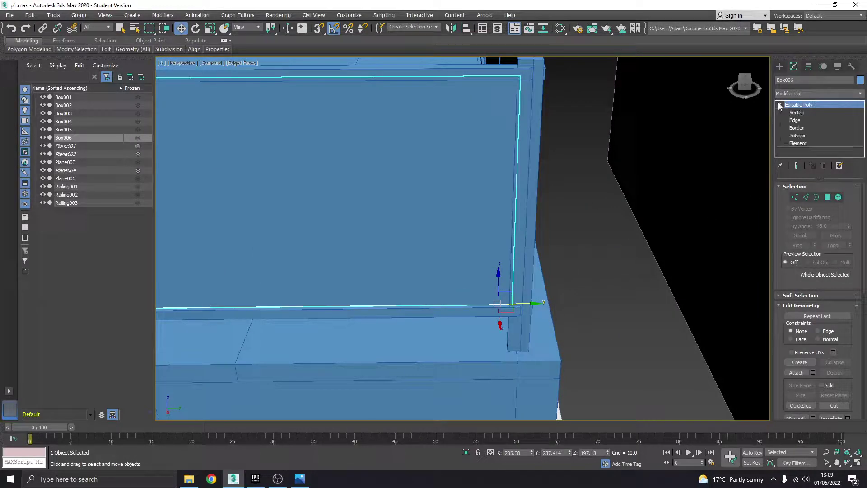
Move the four vertices at the side panel's free end along Y to the front corner post and leave vertex editing.
{"action": "left_click", "coordinate": [797, 113]}
{"action": "scroll", "coordinate": [497, 210], "scroll_direction": "down", "scroll_amount": 5}
{"action": "middle_click_drag", "start_coordinate": [370, 212], "coordinate": [619, 187]}
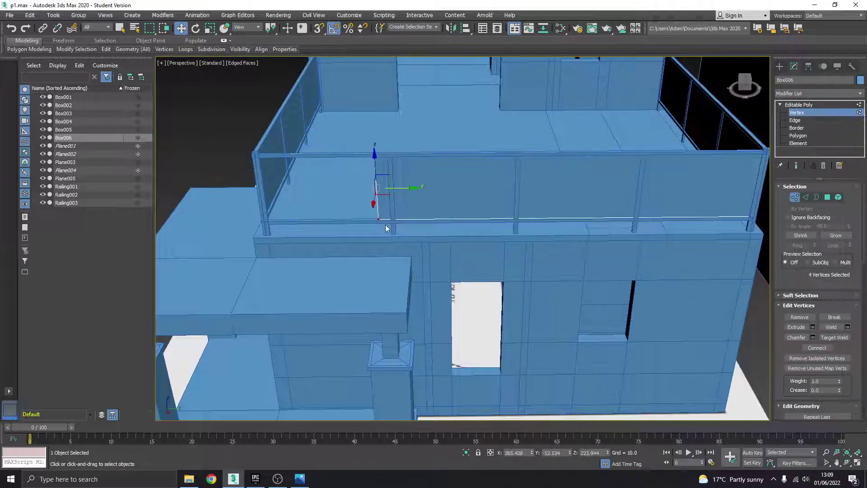
{"action": "middle_click_drag", "start_coordinate": [399, 227], "coordinate": [486, 243]}
{"action": "middle_click_drag", "start_coordinate": [542, 226], "coordinate": [580, 287], "text": "alt"}
{"action": "scroll", "coordinate": [509, 218], "scroll_direction": "up", "scroll_amount": 3}
{"action": "left_click_drag", "start_coordinate": [551, 267], "coordinate": [329, 257]}
{"action": "scroll", "coordinate": [327, 256], "scroll_direction": "down", "scroll_amount": 8}
{"action": "left_click", "coordinate": [799, 105]}
{"action": "middle_click_drag", "start_coordinate": [397, 230], "coordinate": [483, 222], "text": "alt"}
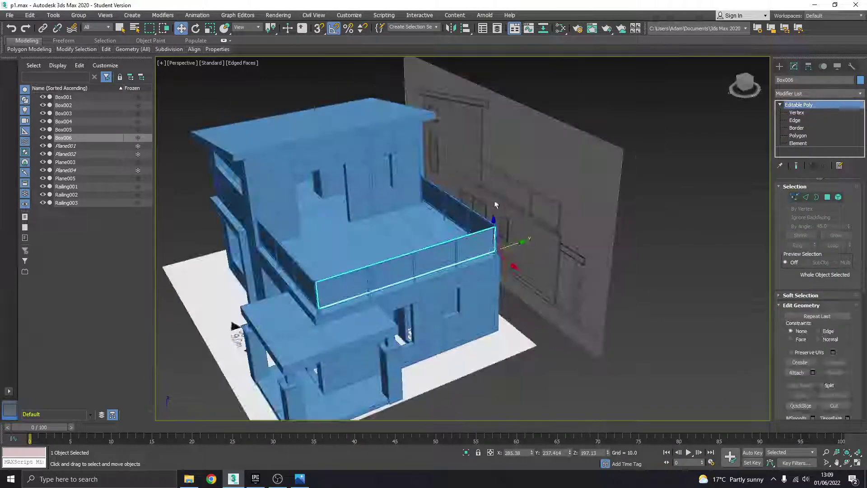
{"action": "scroll", "coordinate": [445, 237], "scroll_direction": "up", "scroll_amount": 4}
{"action": "scroll", "coordinate": [398, 279], "scroll_direction": "down", "scroll_amount": 5}
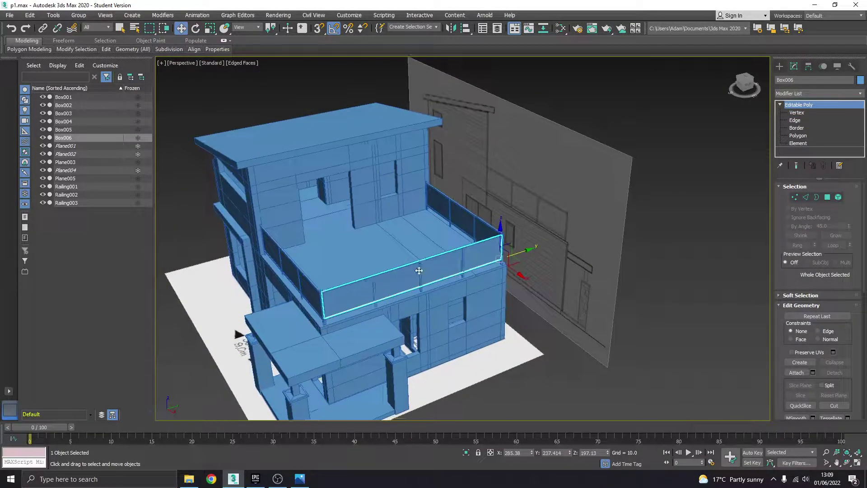
Attach the other two railings and all three box panels to the side railing as one object.
{"action": "left_click", "coordinate": [421, 267]}
{"action": "middle_click_drag", "start_coordinate": [429, 268], "coordinate": [459, 244], "text": "alt"}
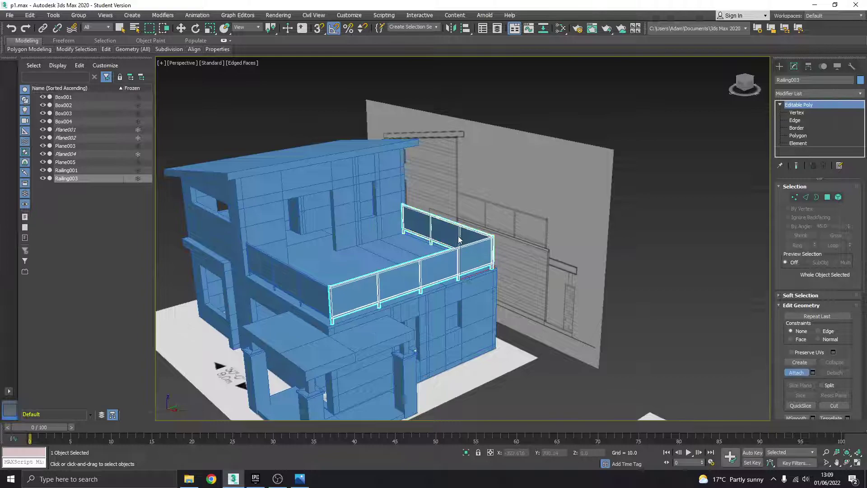
{"action": "left_click", "coordinate": [313, 290]}
{"action": "left_click", "coordinate": [300, 282]}
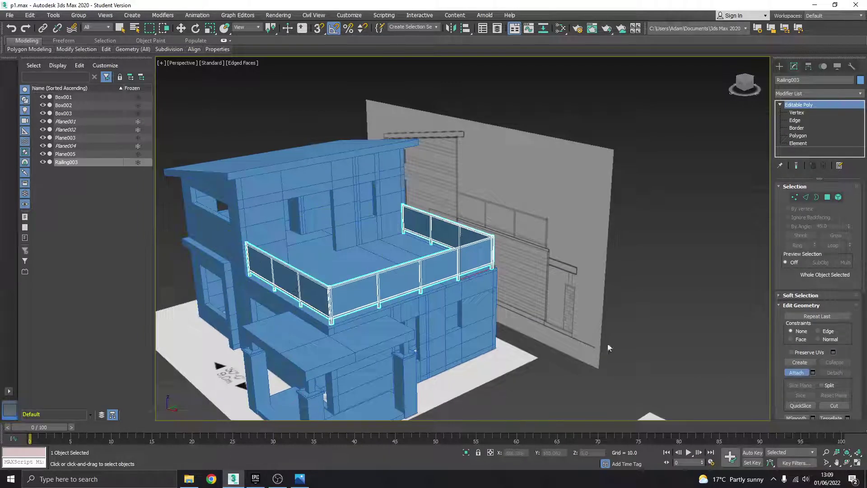
{"action": "middle_click_drag", "start_coordinate": [649, 274], "coordinate": [490, 265], "text": "alt"}
{"action": "left_click_drag", "start_coordinate": [484, 262], "coordinate": [758, 296]}
{"action": "key", "text": "ctrl+z"}
Deselect the combined railing and switch the Perspective viewport to High Quality shading to inspect the house.
{"action": "middle_click_drag", "start_coordinate": [486, 230], "coordinate": [605, 140]}
{"action": "left_click", "coordinate": [690, 201]}
{"action": "middle_click_drag", "start_coordinate": [690, 201], "coordinate": [570, 216], "text": "alt"}
{"action": "left_click", "coordinate": [211, 63]}
{"action": "left_click", "coordinate": [229, 84]}
{"action": "mouse_move", "coordinate": [620, 193]}
{"action": "middle_mouse_down", "text": "alt"}
{"action": "mouse_move", "coordinate": [599, 202]}
{"action": "mouse_move", "coordinate": [595, 219]}
{"action": "mouse_move", "coordinate": [658, 213]}
{"action": "mouse_move", "coordinate": [622, 213]}
{"action": "mouse_move", "coordinate": [590, 231]}
{"action": "middle_mouse_up", "text": "alt"}
{"action": "middle_click_drag", "start_coordinate": [581, 279], "coordinate": [599, 275], "text": "alt"}
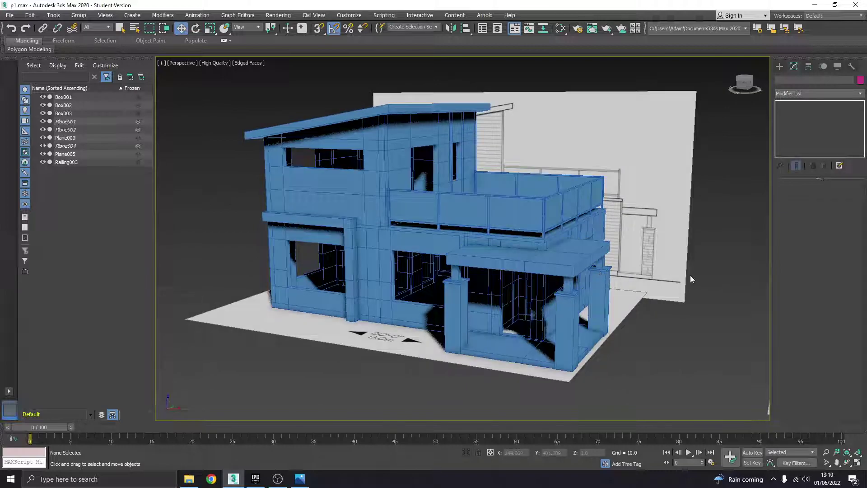